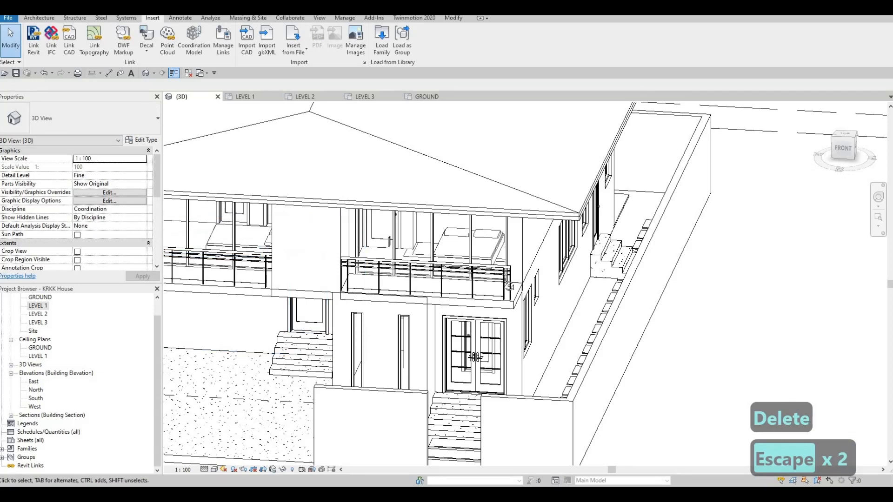
Step: Open the South elevation at the upper-floor curtain wall behind the balcony between grids 2 and 3
shift+middle_drag(460, 326, 395, 214)
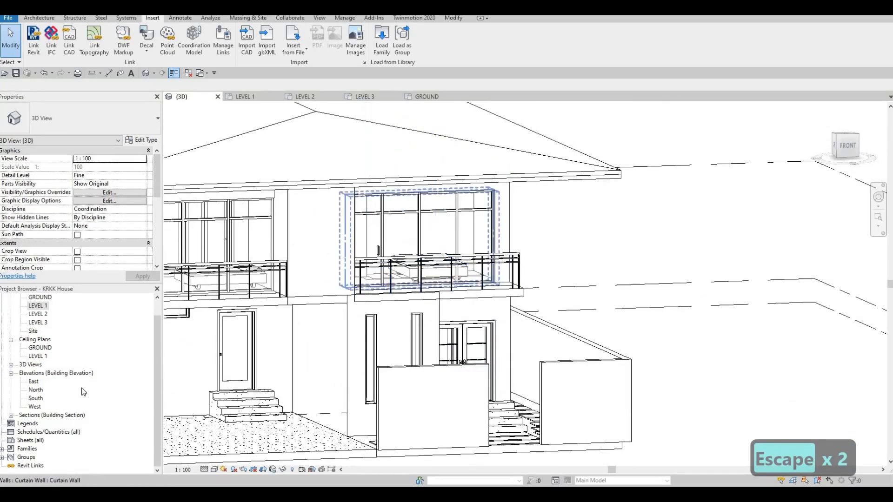
double_click(33, 400)
scroll(565, 253, up, 6)
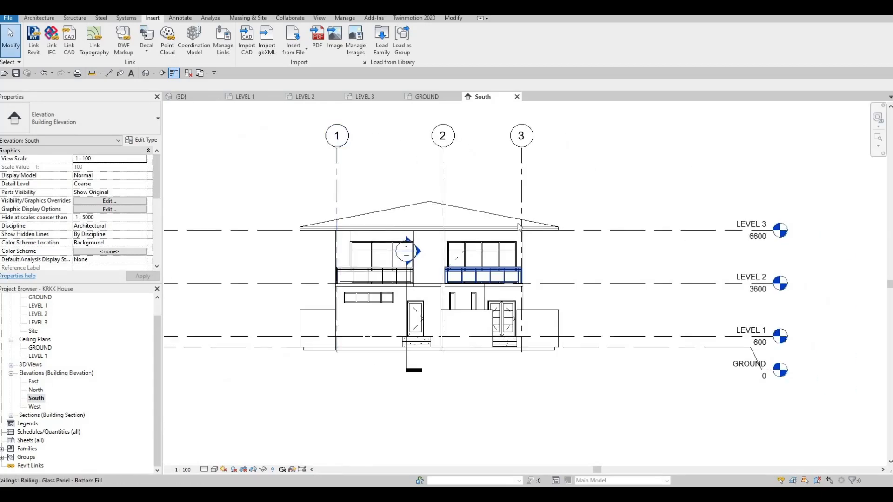
scroll(530, 249, down, 4)
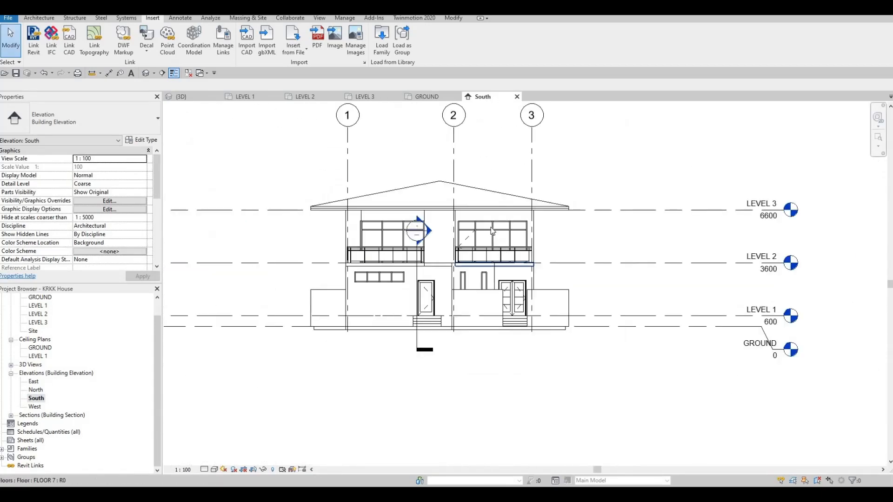
scroll(551, 264, up, 5)
scroll(552, 264, up, 4)
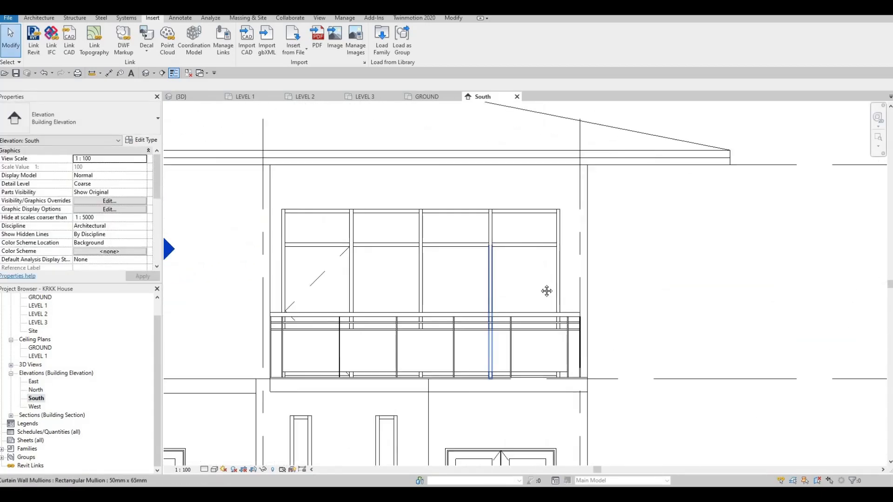
scroll(546, 290, down, 3)
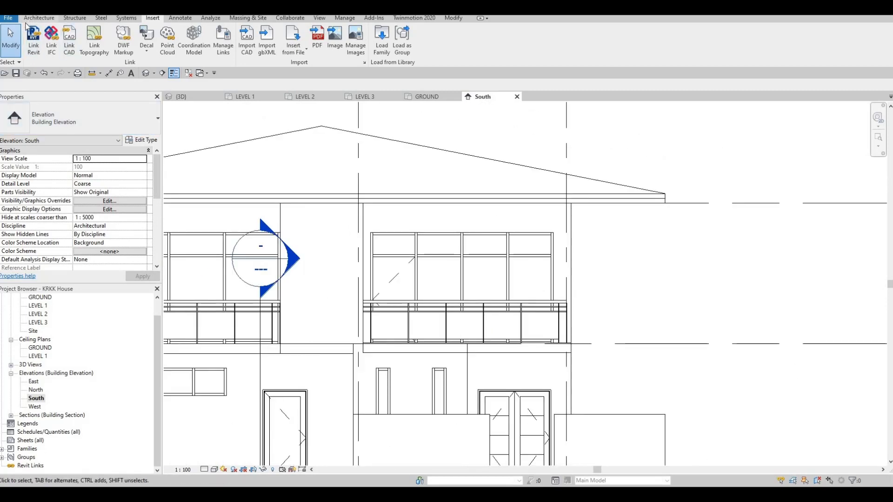
scroll(26, 25, up, 4)
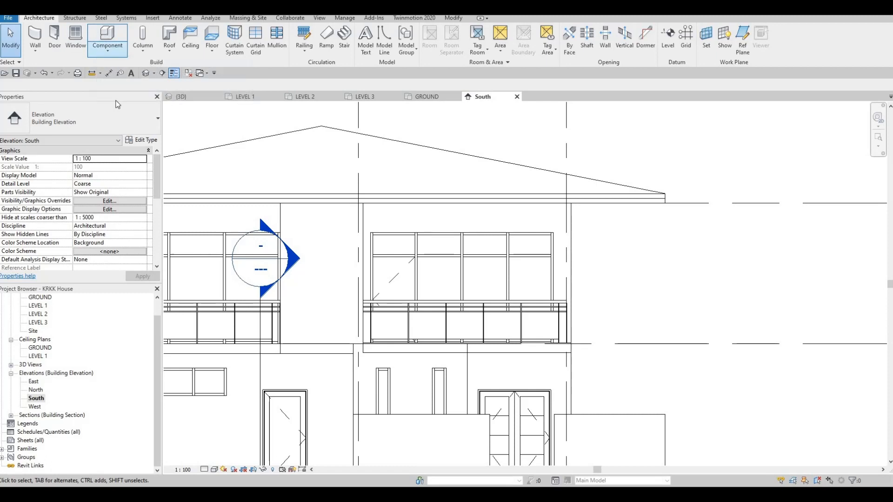
Step: Create an in-place model in the Generic Models category with the default name Generic Models 7
click(98, 53)
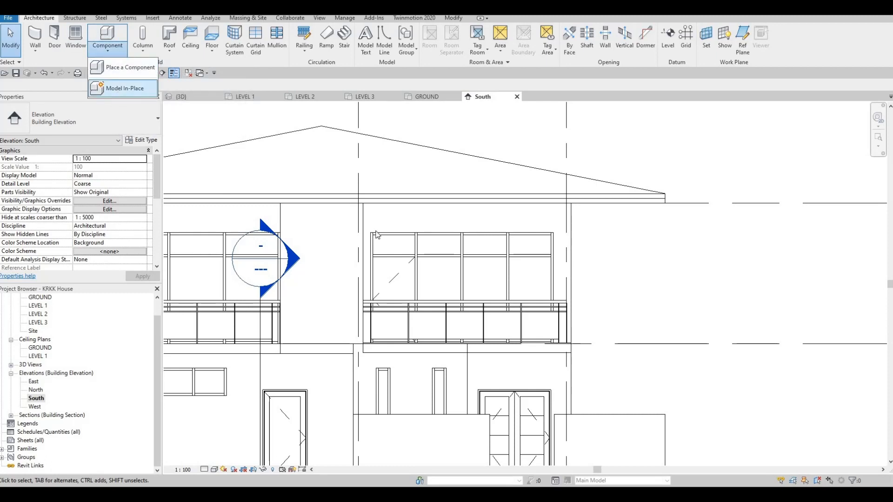
click(119, 88)
scroll(403, 235, down, 2)
scroll(403, 235, down, 3)
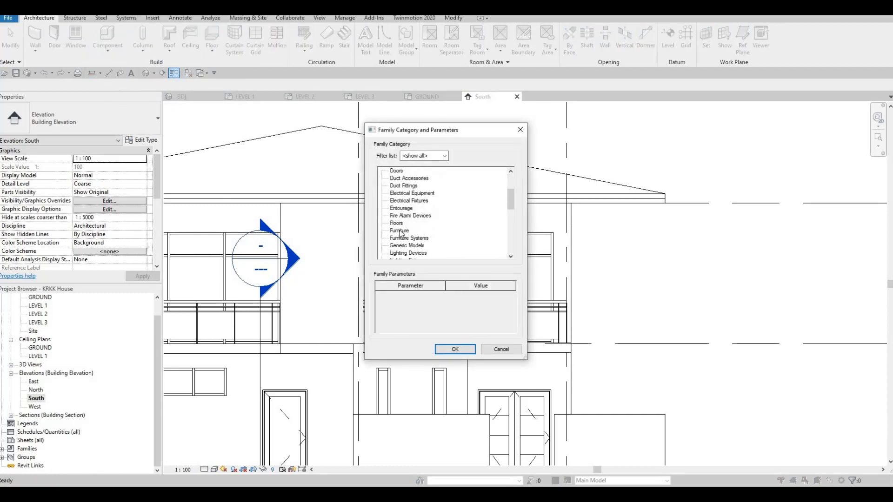
click(455, 349)
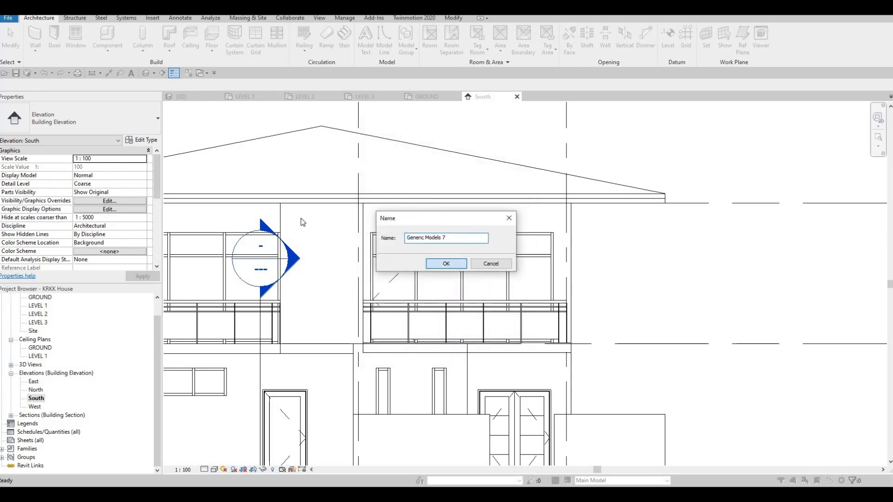
key(Return)
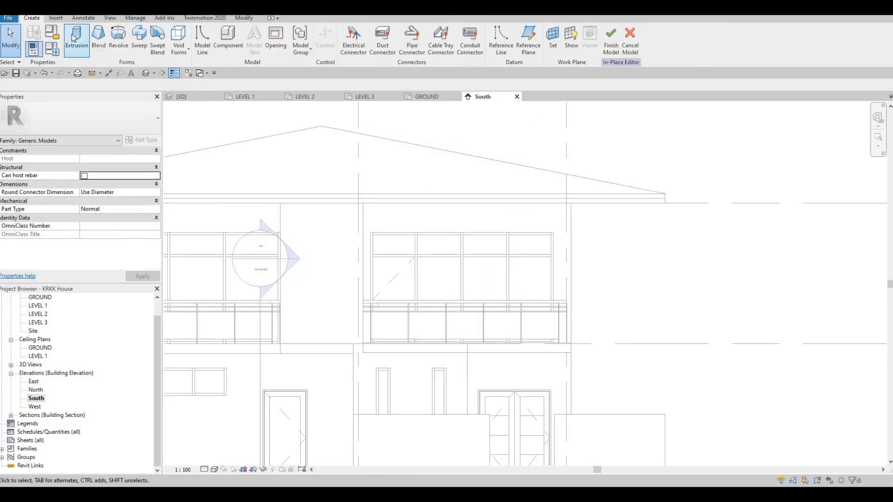
Step: Start an extrusion and pick the face of the upper-floor exterior wall as its work plane
click(74, 38)
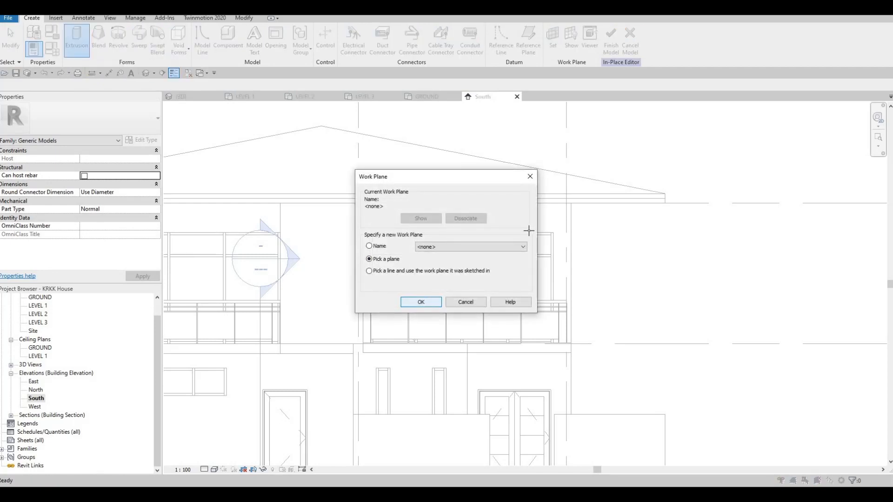
key(Return)
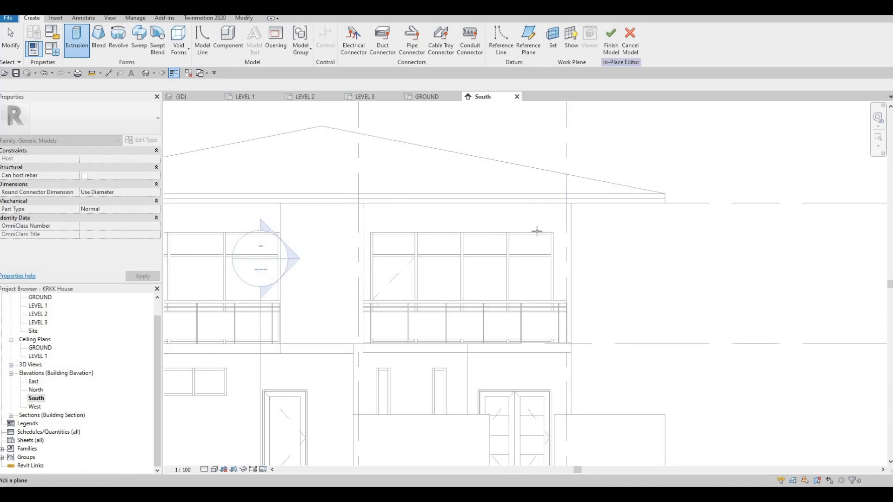
key(Tab)
click(332, 229)
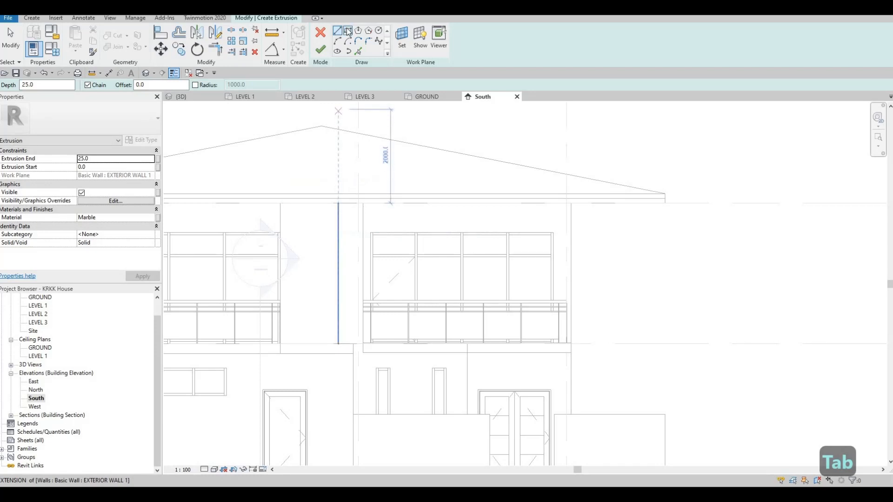
Step: Sketch a horizontal rectangle about 4240 mm long and 228 mm high just above the curtain wall
click(348, 31)
scroll(326, 265, up, 4)
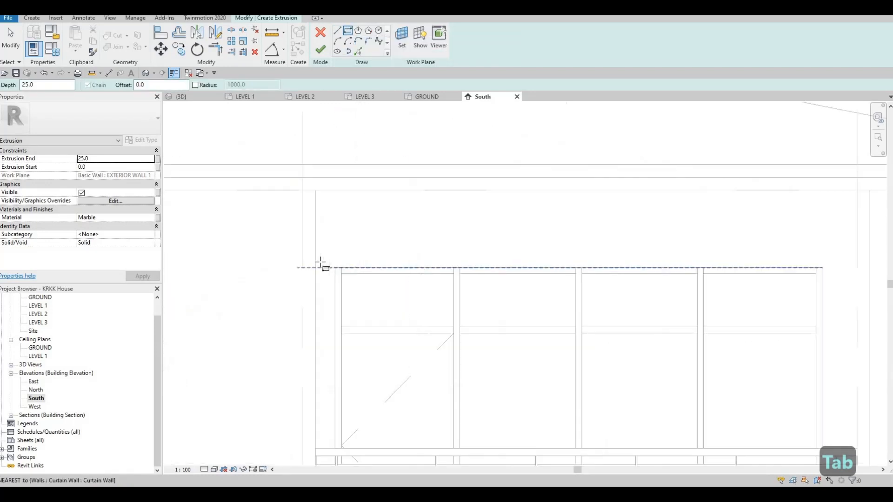
click(315, 264)
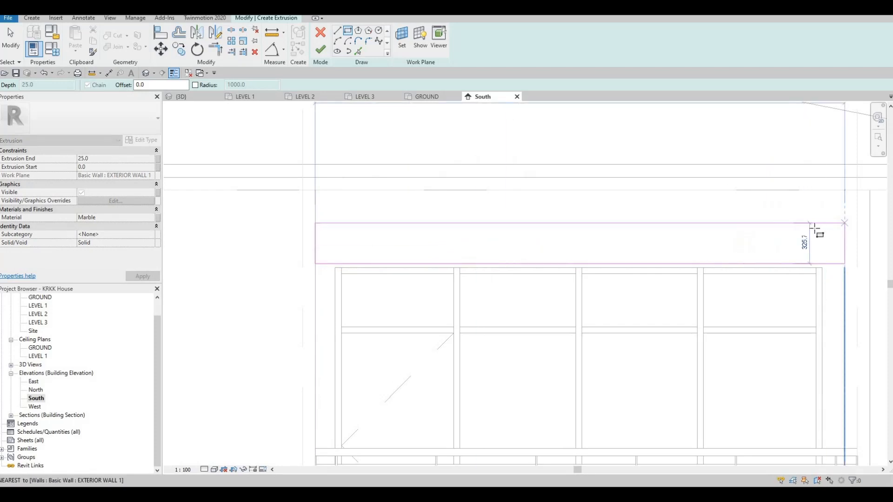
click(735, 222)
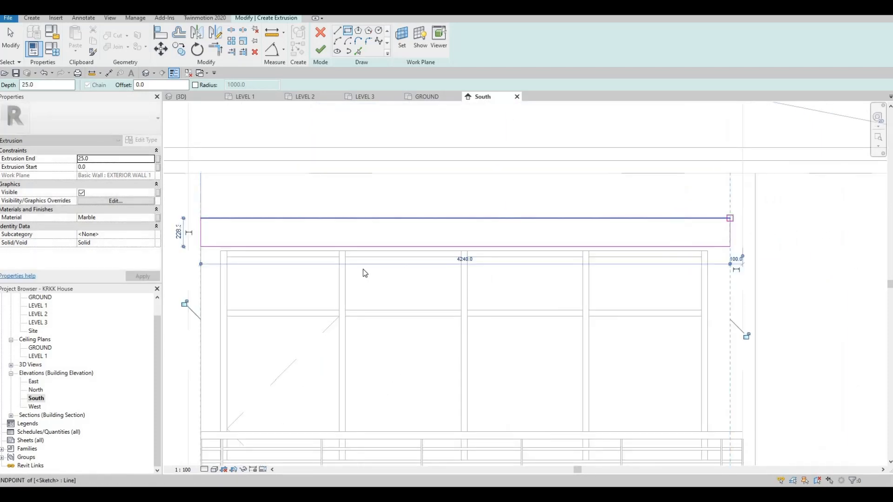
key(Escape)
key(Escape)
key(Escape)
Step: Align the rectangle's bottom edge with the top of the curtain wall
key(a)
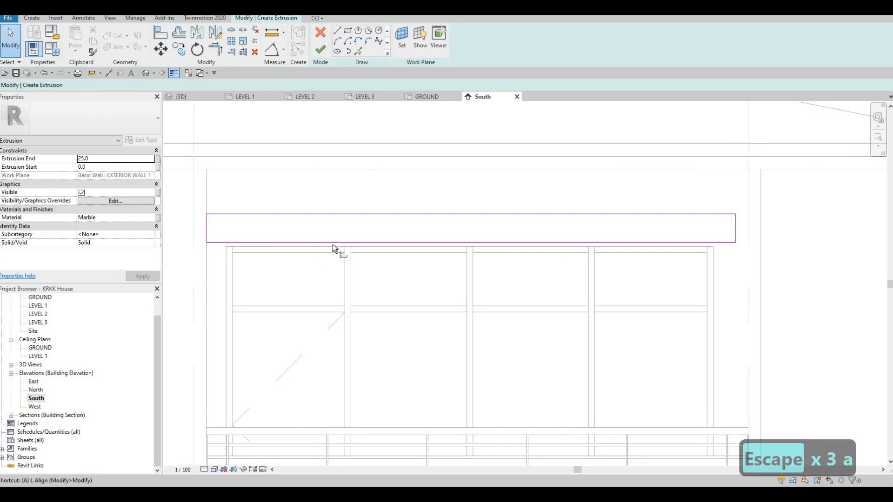
key(l)
click(291, 246)
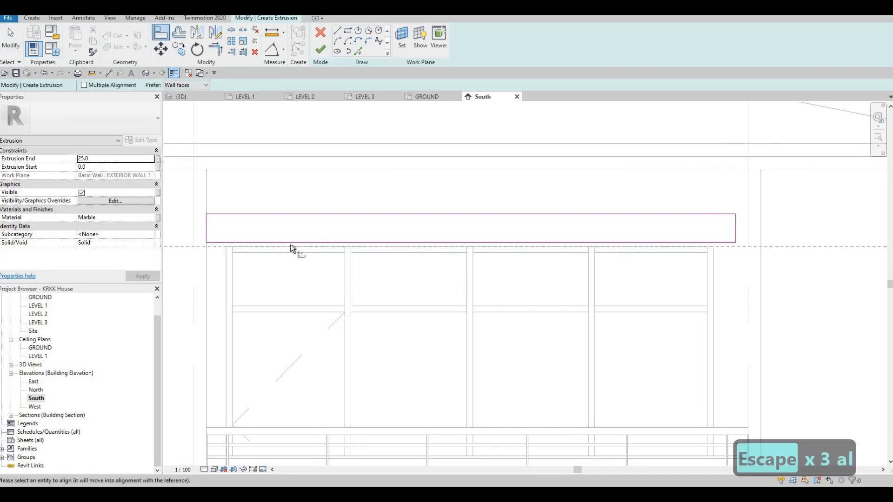
click(289, 244)
middle_drag(270, 276, 241, 232)
scroll(235, 229, down, 2)
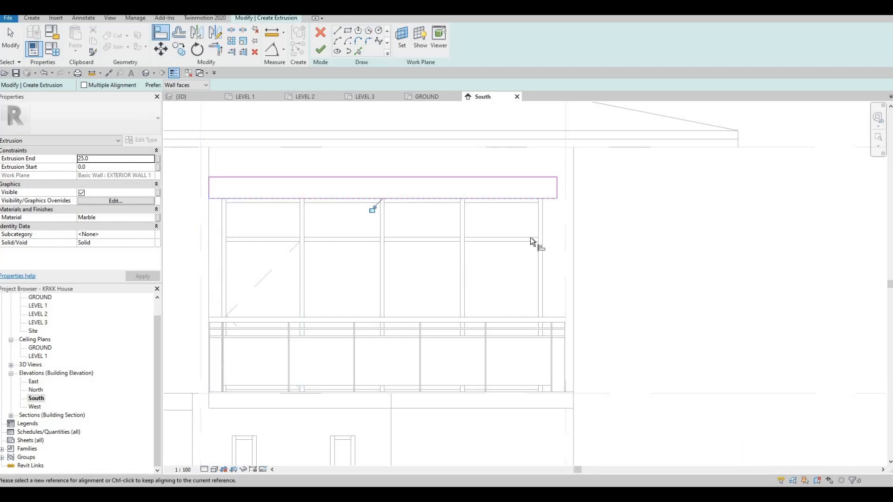
key(Escape)
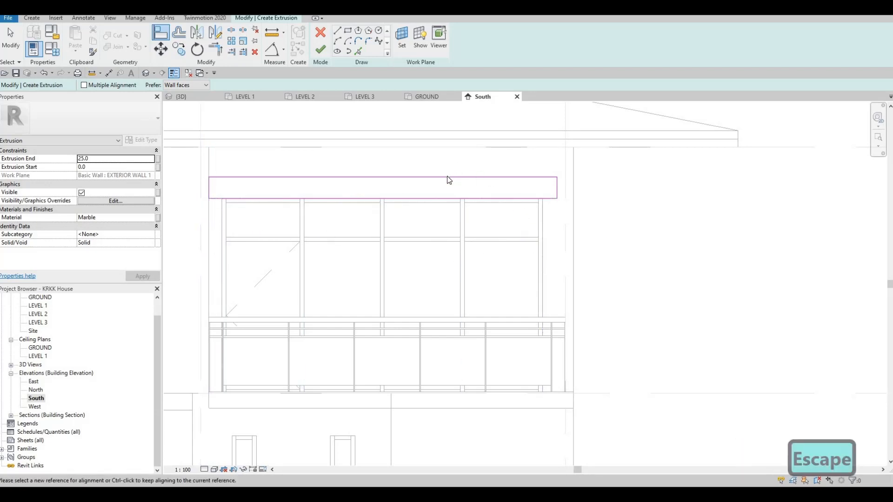
key(Escape)
Step: Set the horizontal rectangle's height to 200 mm by moving its top edge
click(540, 188)
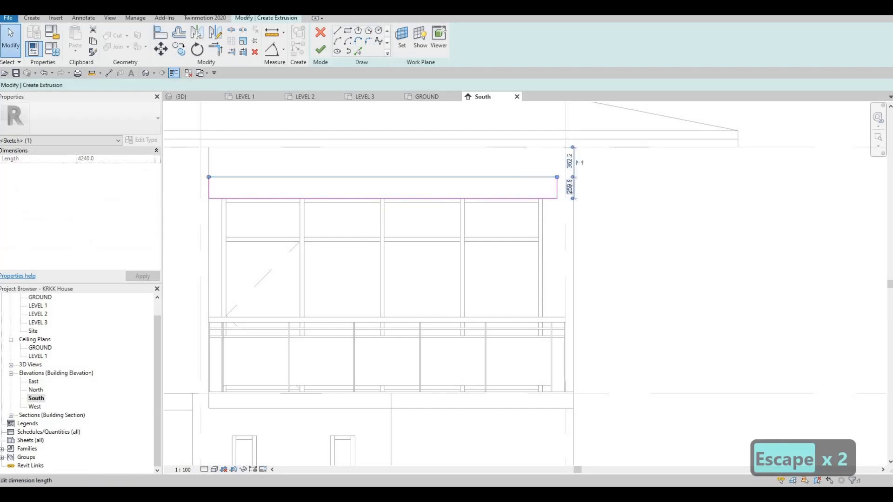
text(200)
key(Return)
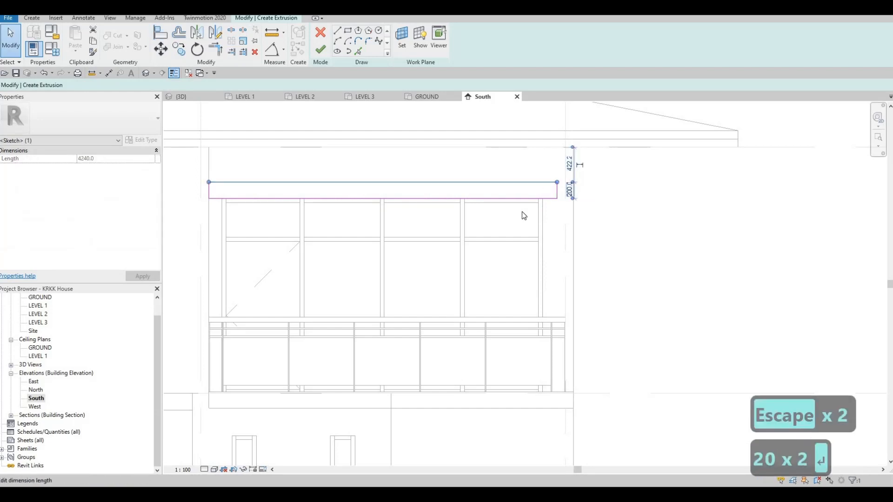
key(Escape)
key(Escape)
key(Escape)
middle_drag(543, 218, 536, 187)
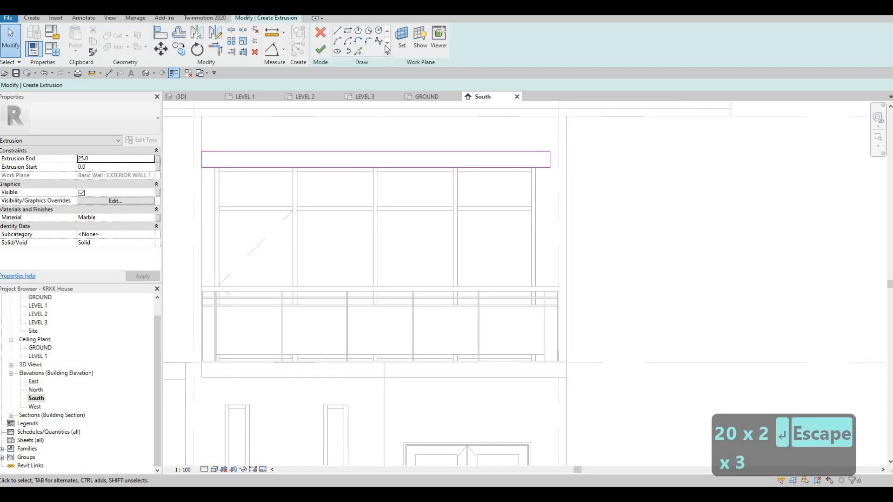
Step: Sketch a vertical rectangle 200 mm wide and about 2154 mm high from Level 2 along the wall's outer edge beside grid 3
click(348, 32)
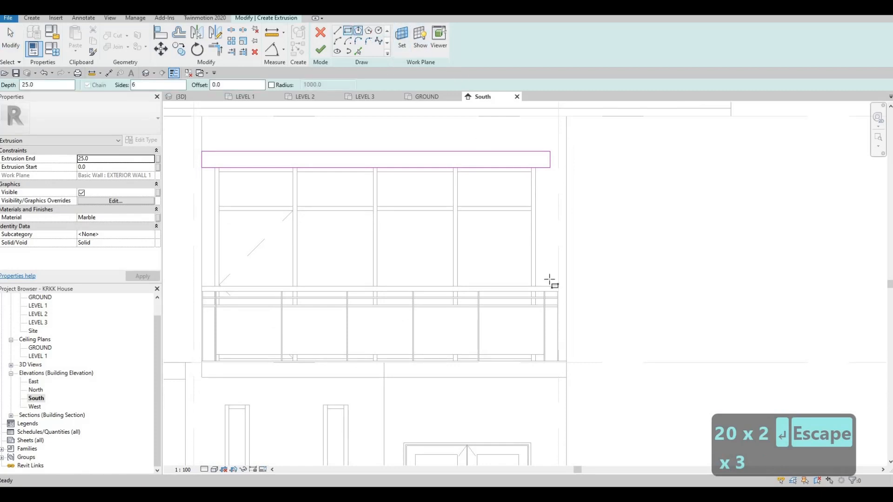
click(566, 361)
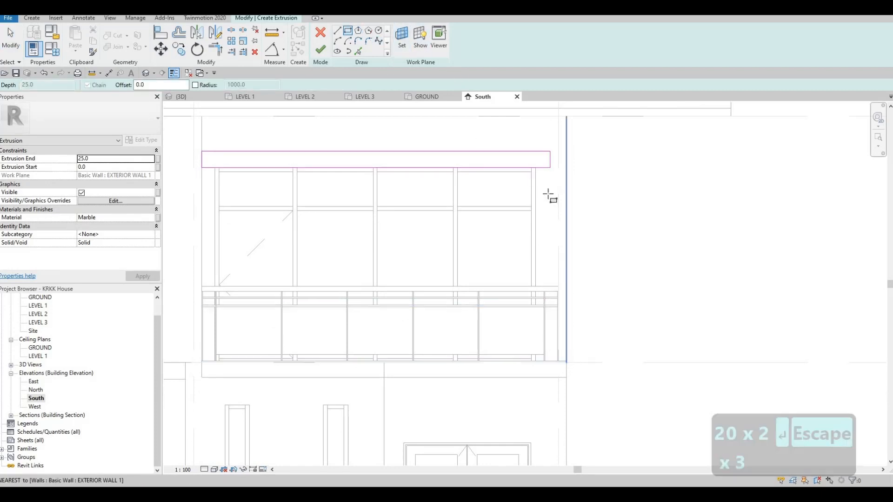
click(550, 185)
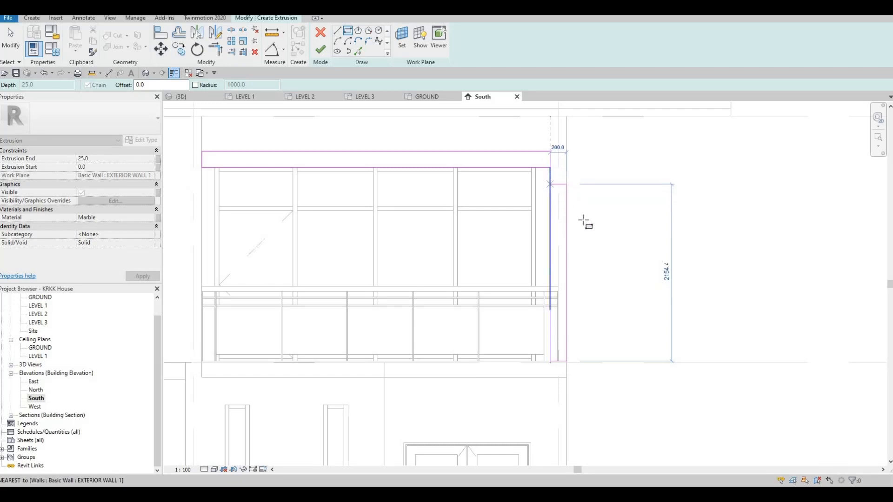
key(Escape)
key(Escape)
key(Escape)
Step: Trim the inner and outer lines of the horizontal and vertical bands to corners with each other
key(t)
key(r)
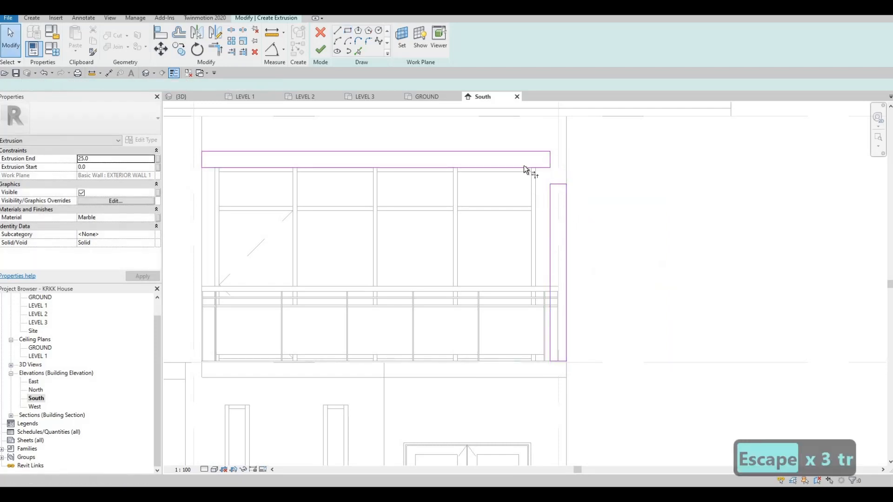
click(524, 167)
click(550, 195)
click(537, 152)
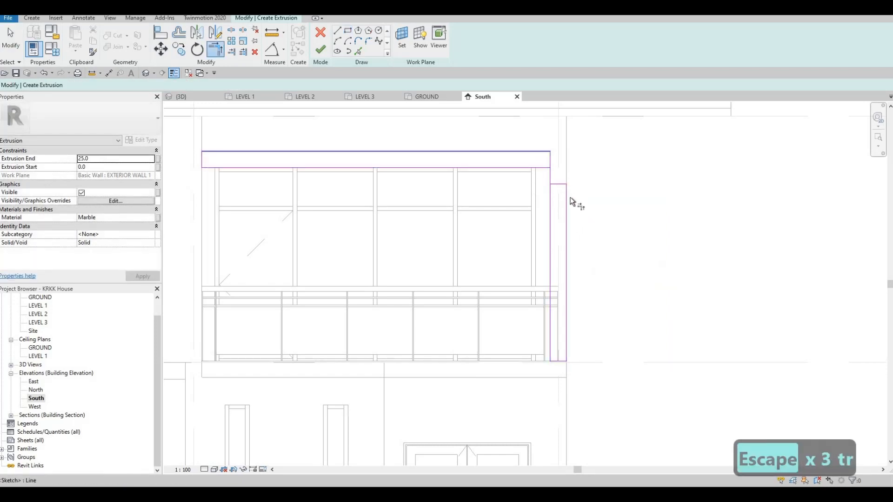
click(567, 214)
key(Escape)
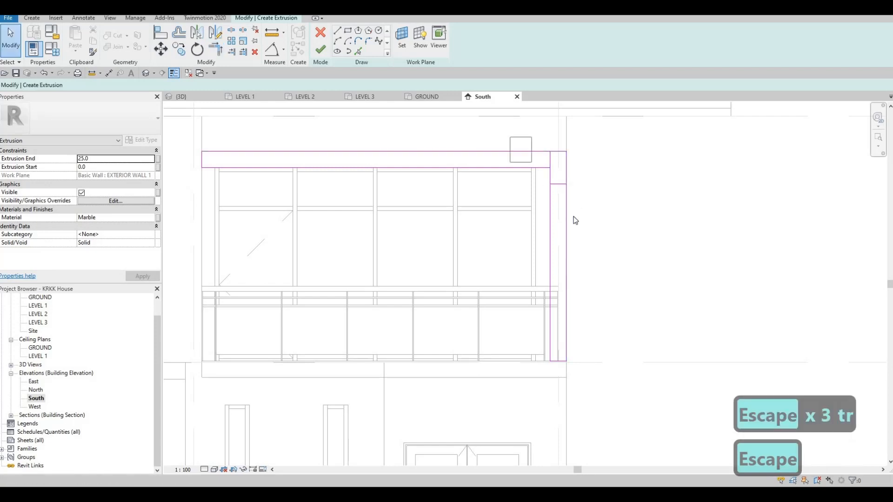
Step: Delete the leftover line segments at the corner of the L-shaped band and finish the extrusion sketch
drag(576, 221, 575, 220)
key(Delete)
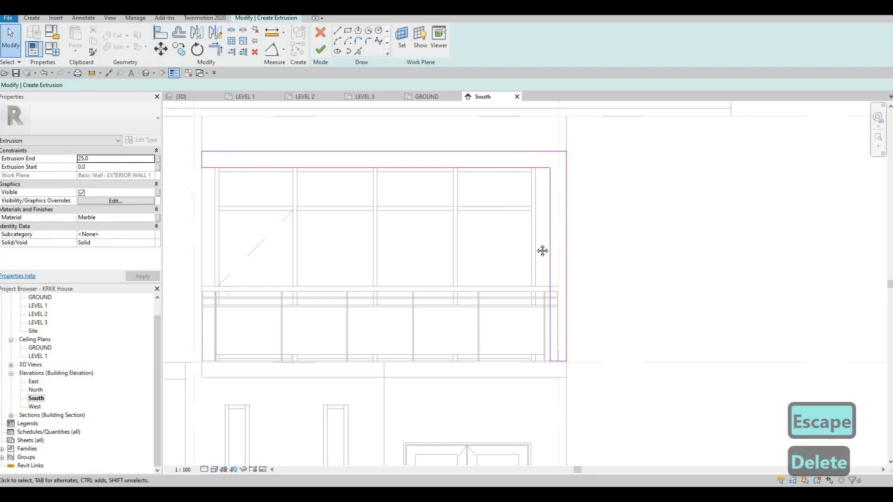
key(Escape)
scroll(566, 278, up, 3)
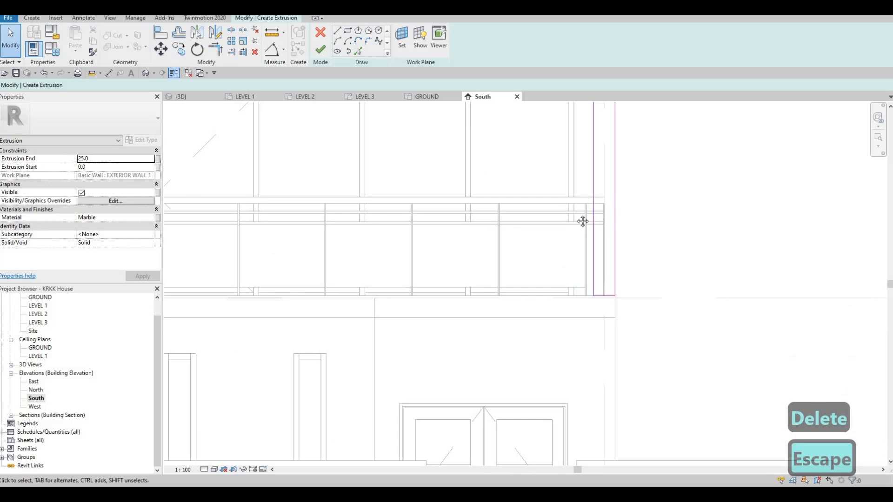
scroll(568, 230, down, 3)
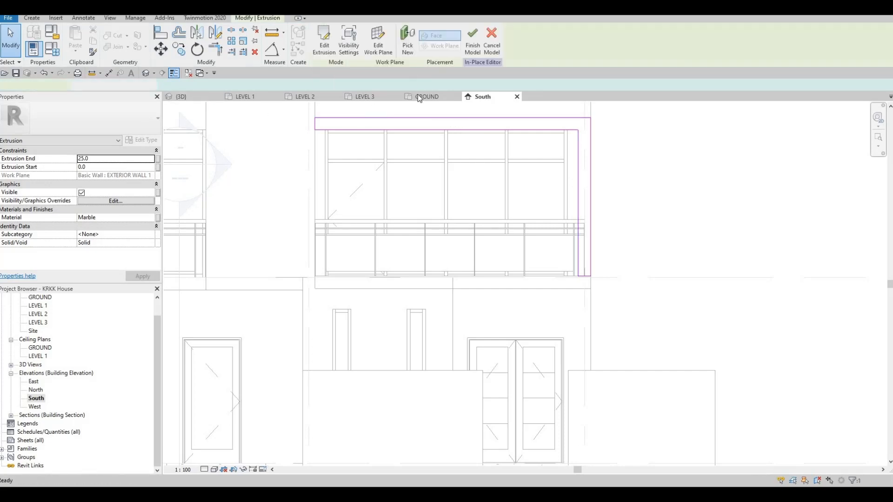
Step: Find Gypsum Wall Board in the project materials by searching for GY and assign it to the L-shaped extrusion
click(142, 218)
click(150, 218)
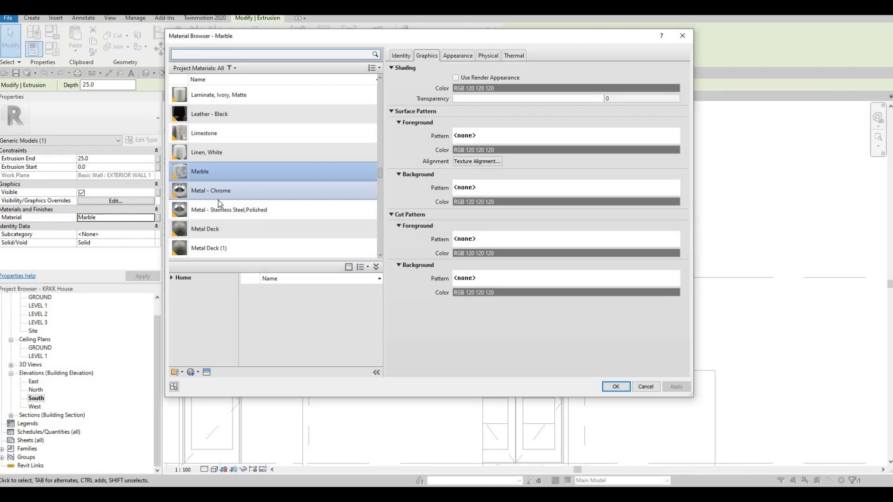
scroll(219, 200, down, 5)
click(172, 279)
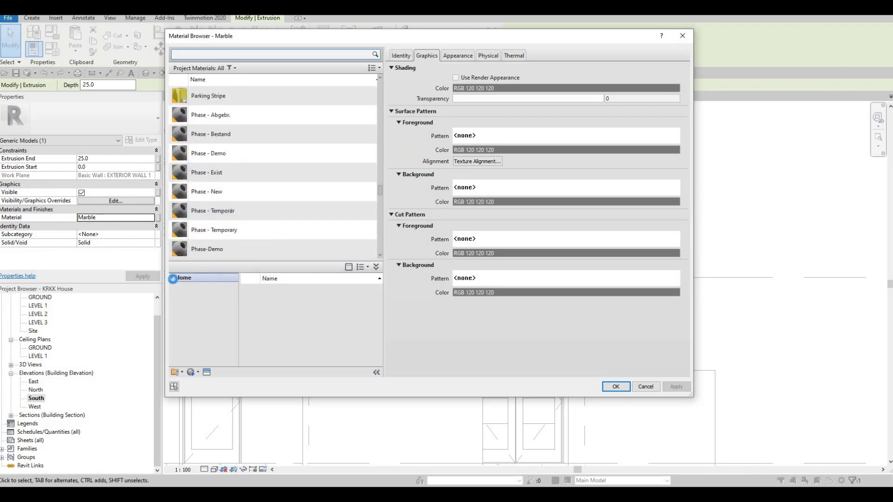
click(234, 54)
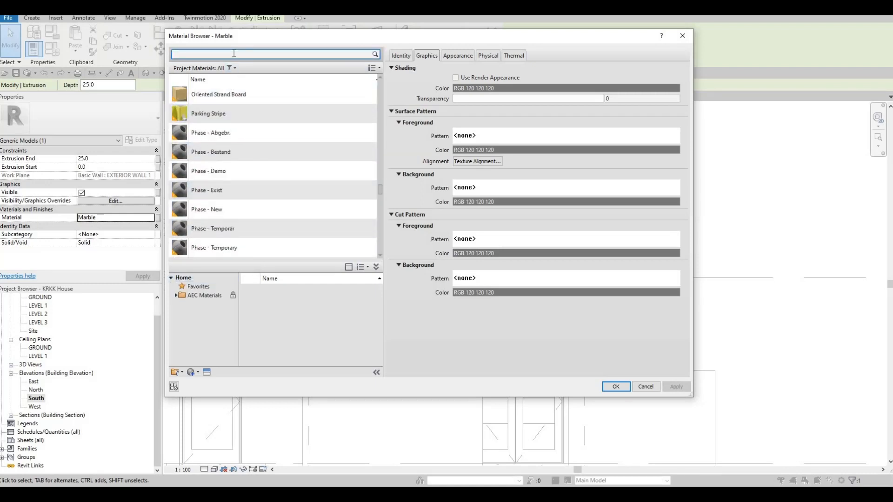
text(GY)
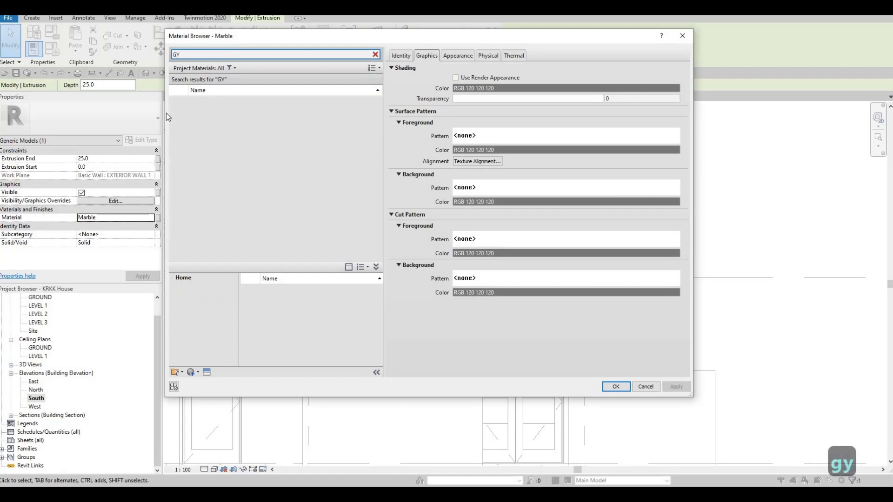
click(215, 105)
click(616, 387)
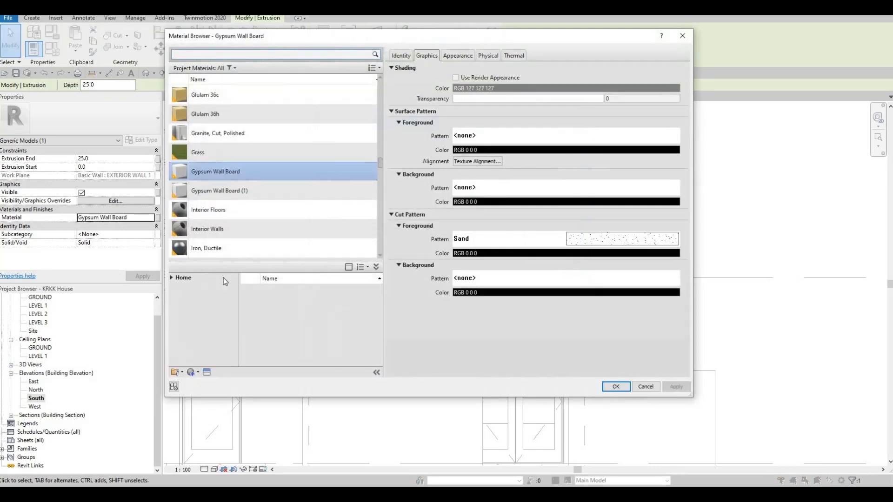
Step: Duplicate the Gypsum Wall Board material as WALL PAINT, assign it to the extrusion, and finish the in-place model
click(195, 374)
click(192, 389)
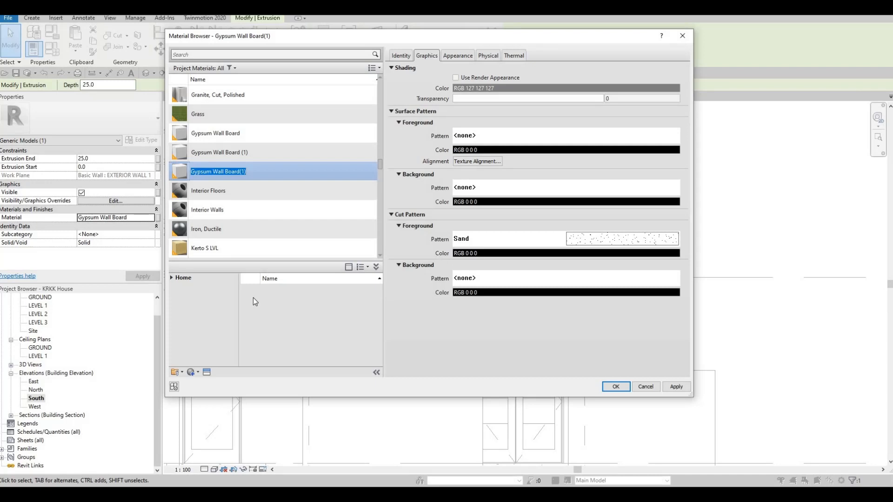
text(WALL)
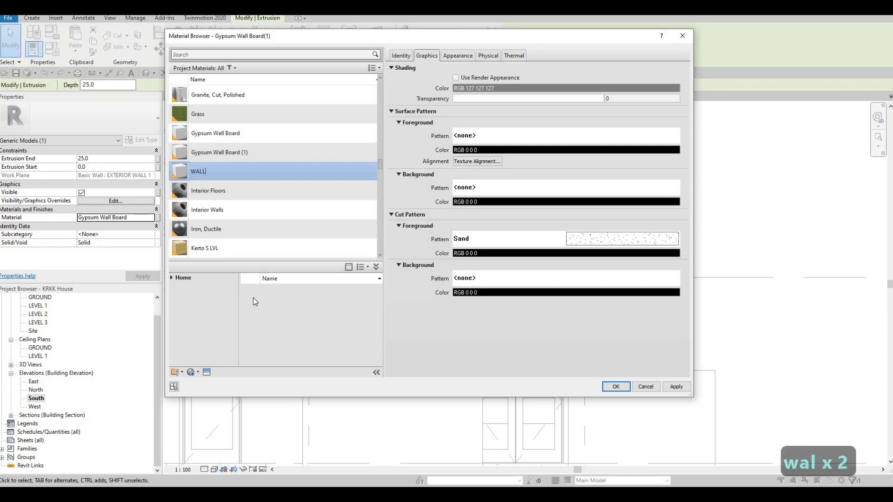
text( PAINT)
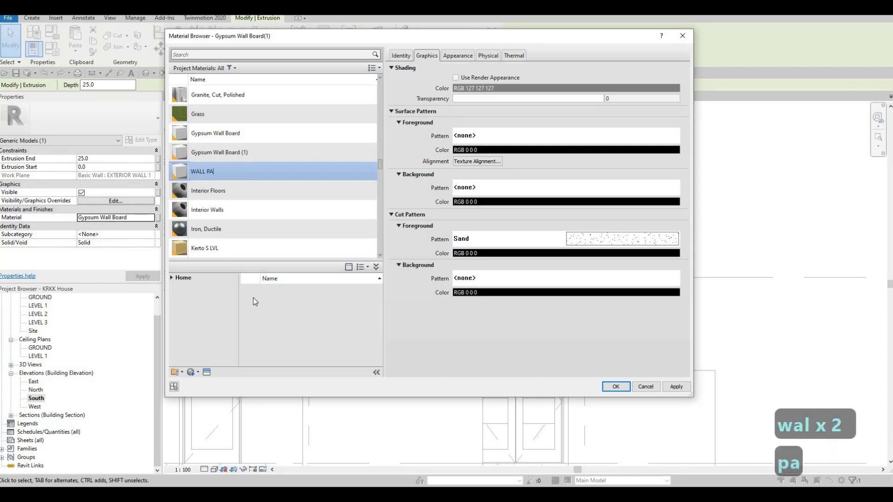
click(616, 387)
click(616, 387)
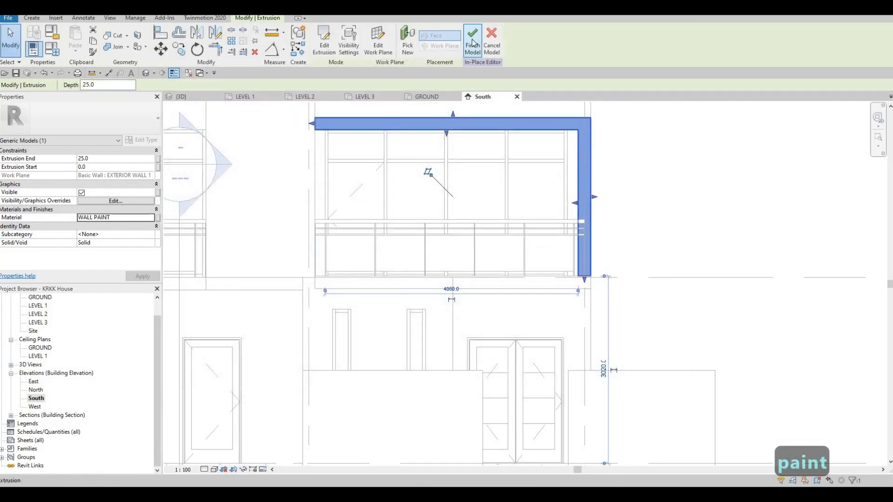
click(473, 41)
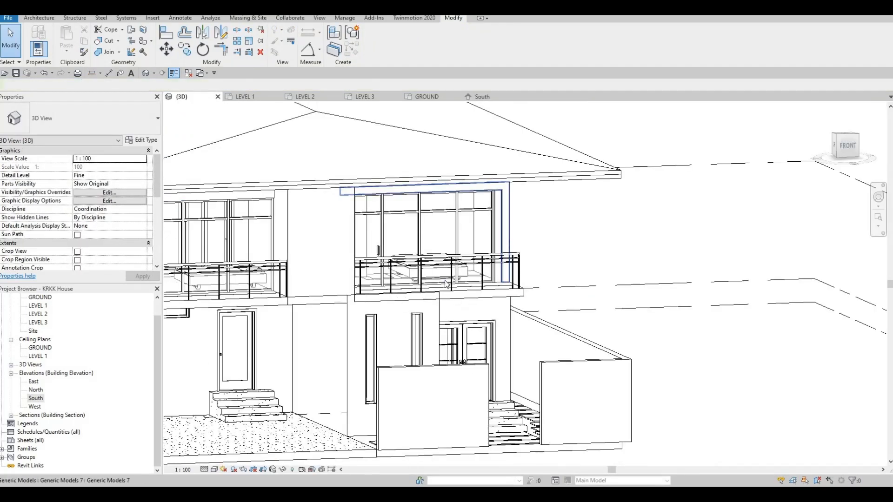
Step: Stretch the L-shaped frame's front face outward from the curtain wall over the balcony in the 3D view
shift+middle_drag(503, 266, 495, 190)
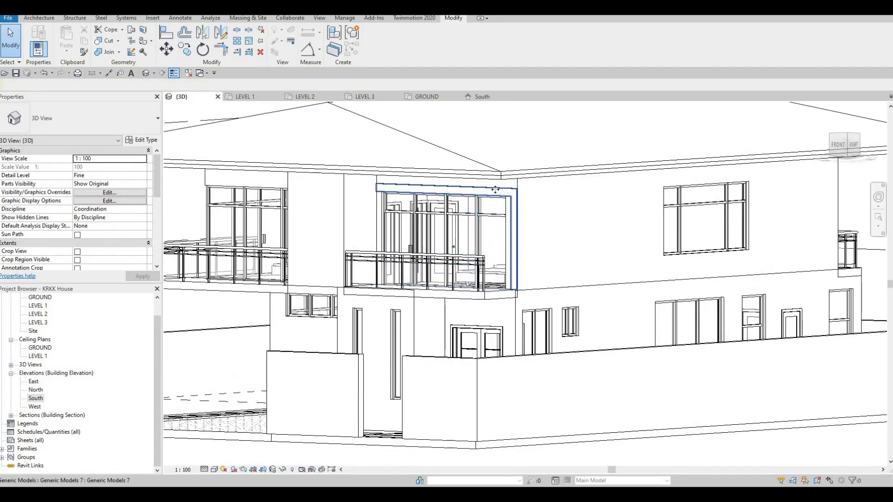
click(446, 232)
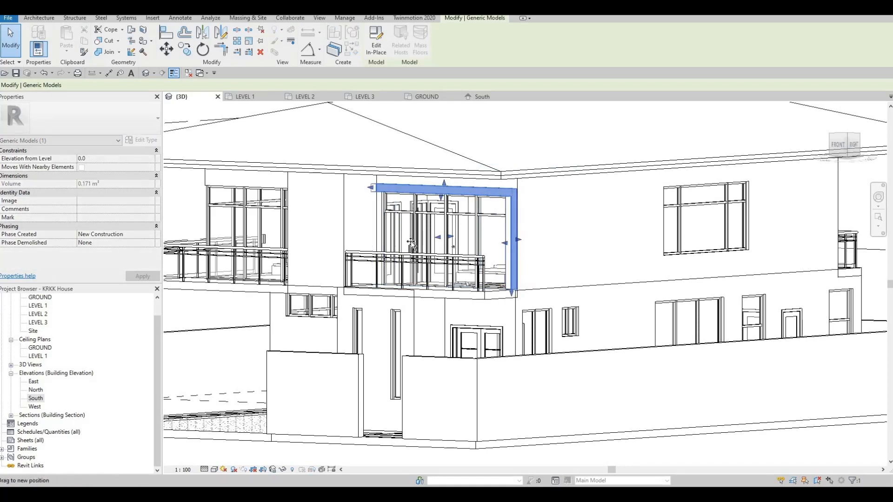
drag(414, 242, 419, 241)
key(Escape)
key(Escape)
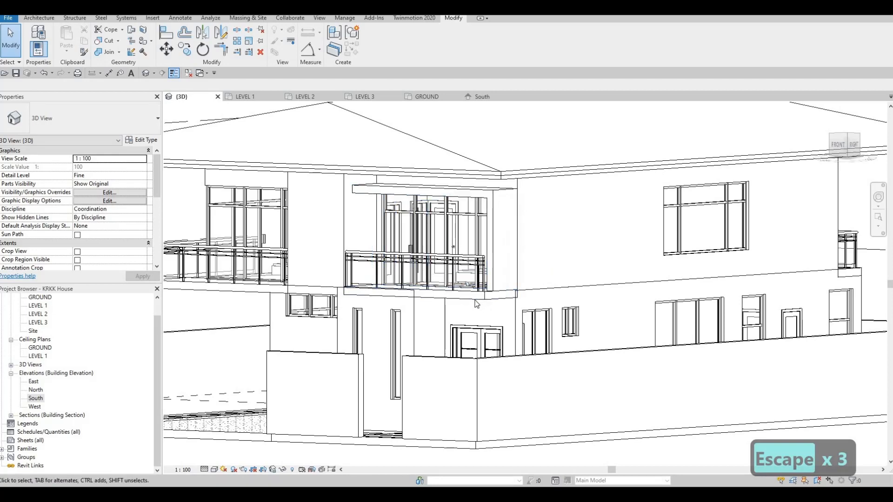
Step: Align the front face of the L-shaped frame with the front edge of the balcony slab
key(a)
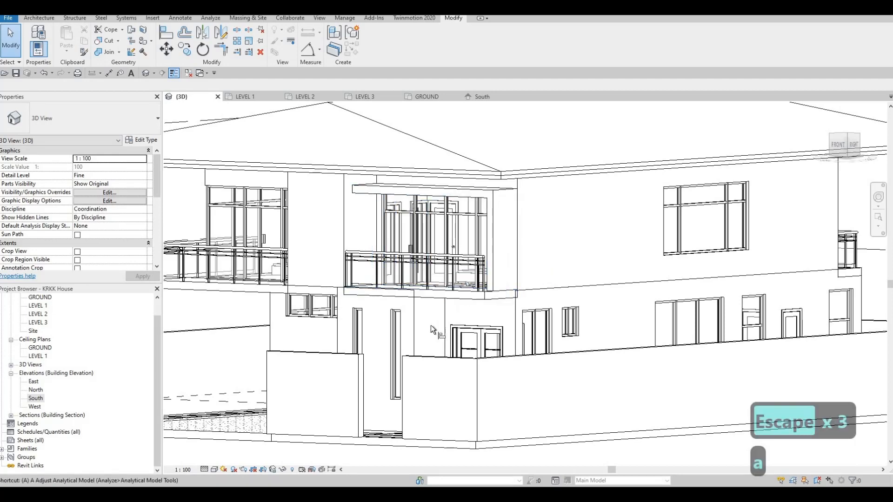
key(l)
click(465, 295)
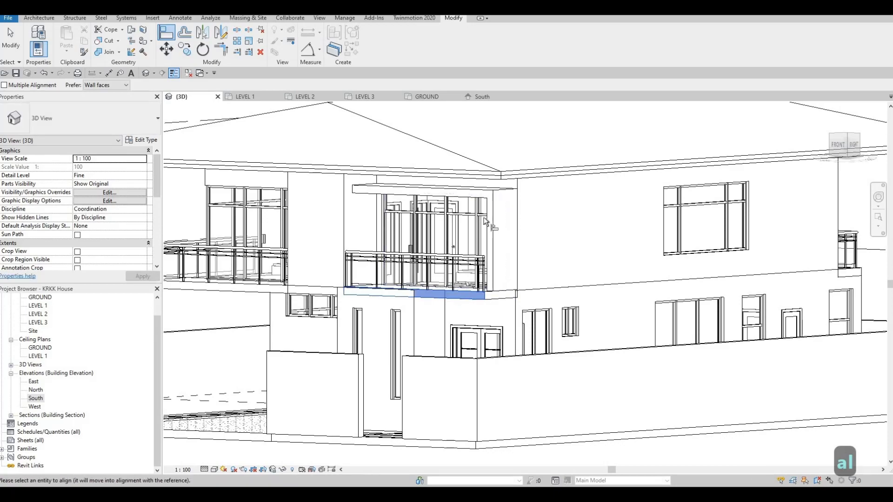
click(493, 220)
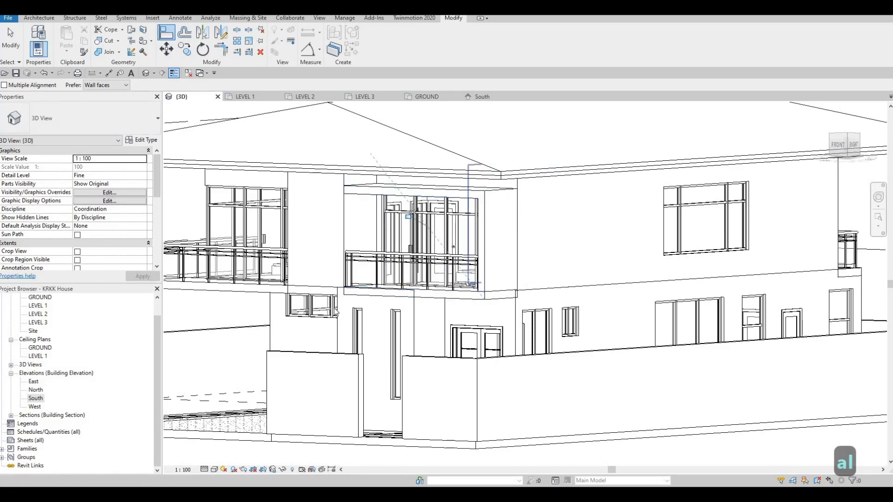
key(Escape)
key(Escape)
Step: Attach the top of the ground-floor wall with the two narrow windows to the balcony floor above
shift+middle_drag(309, 300, 486, 405)
scroll(349, 299, up, 5)
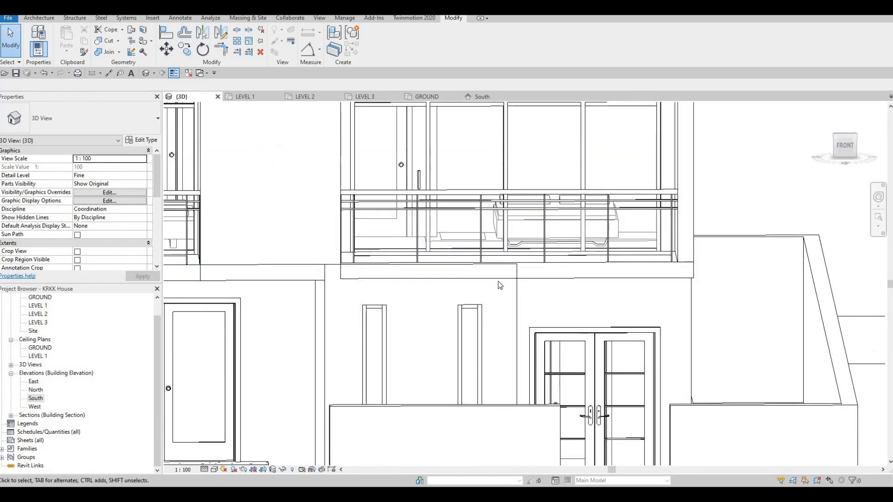
key(Escape)
shift+middle_drag(393, 368, 375, 290)
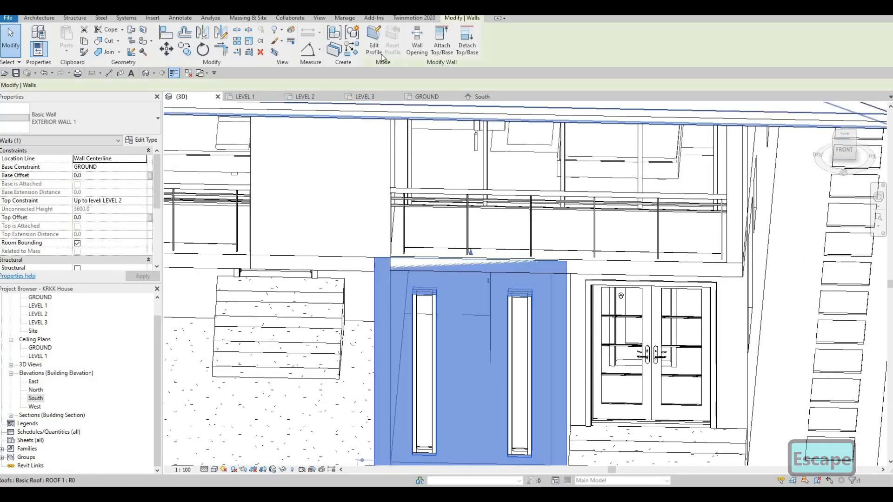
click(438, 47)
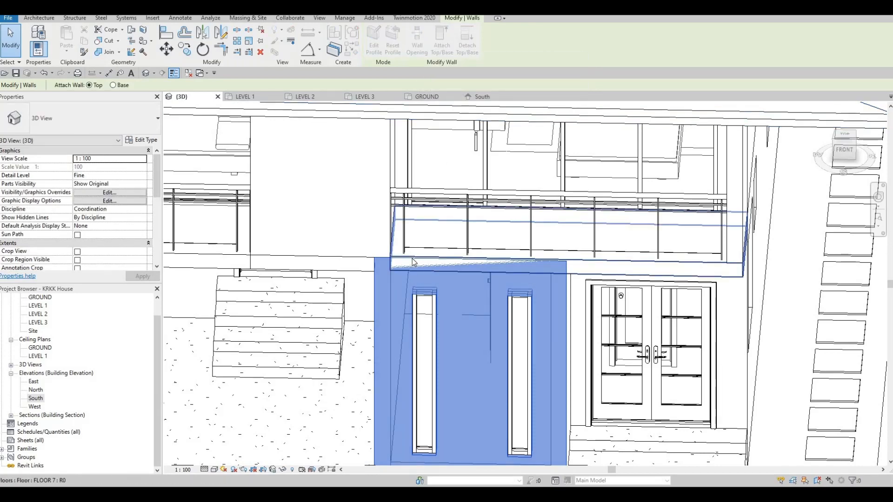
click(390, 293)
shift+middle_drag(441, 259, 362, 251)
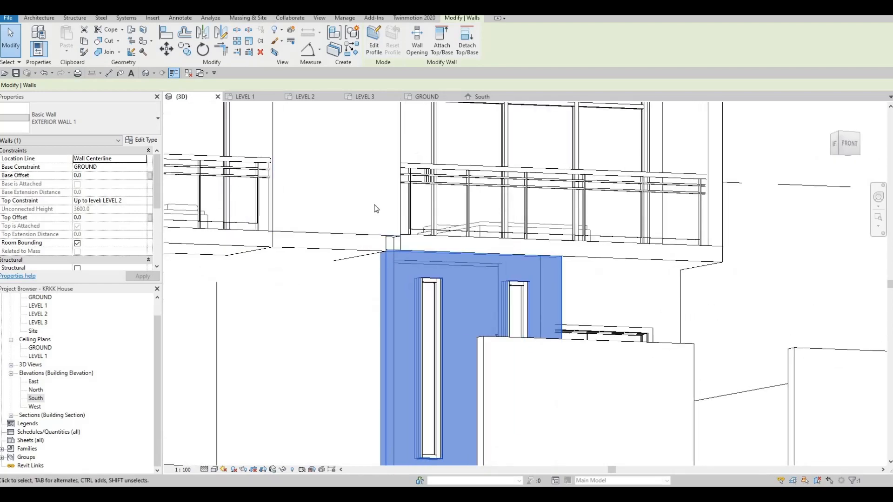
Step: Edit the FLOOR 6 boundary in the Level 2 plan, aligning its edge beside Washroom 3 with the adjacent wall's outer face
click(373, 235)
click(374, 42)
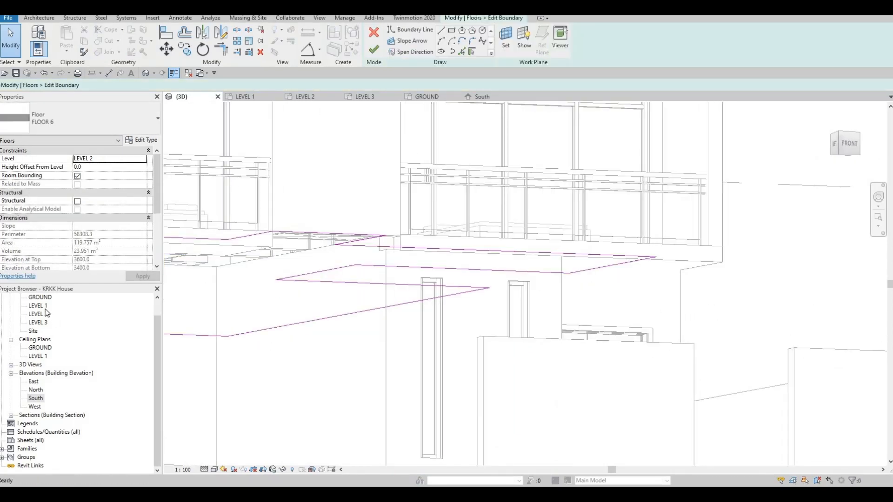
double_click(38, 315)
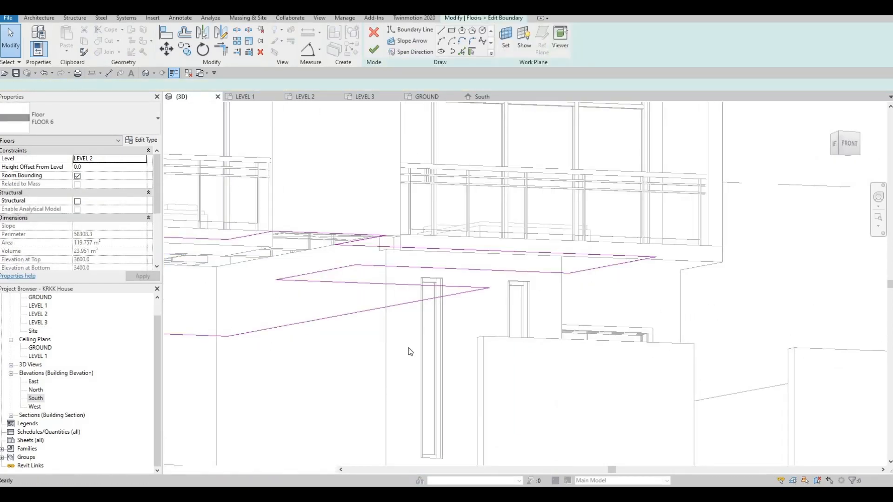
scroll(432, 284, down, 4)
scroll(488, 320, down, 4)
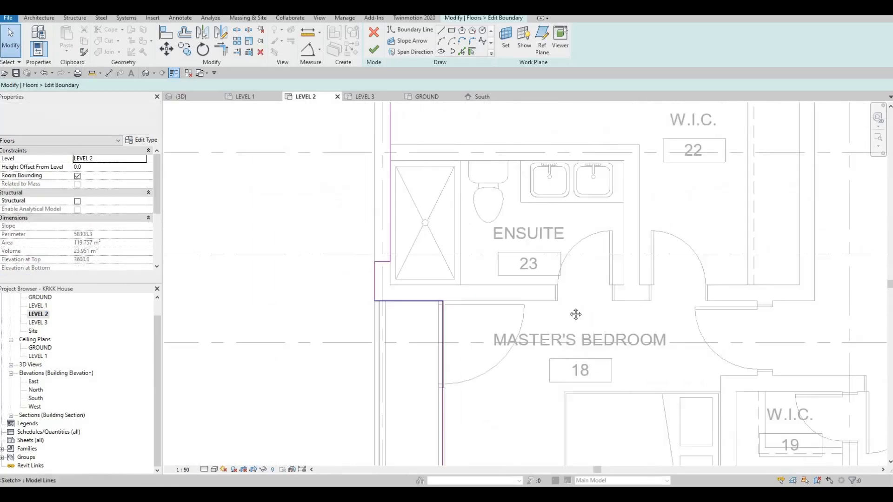
scroll(473, 300, up, 4)
scroll(484, 320, up, 2)
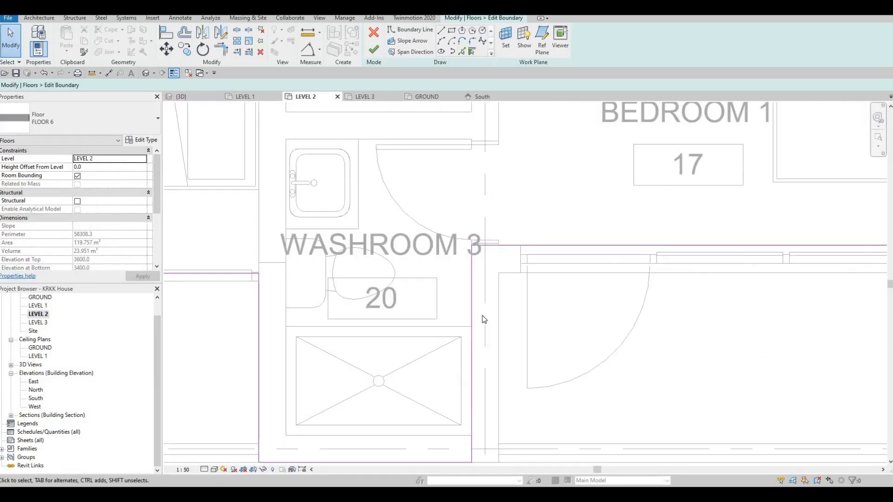
key(a)
key(l)
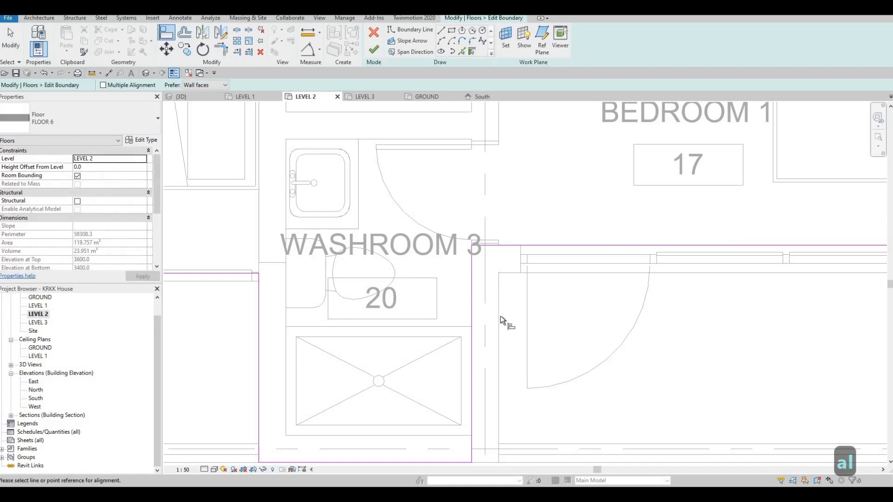
click(499, 312)
click(471, 305)
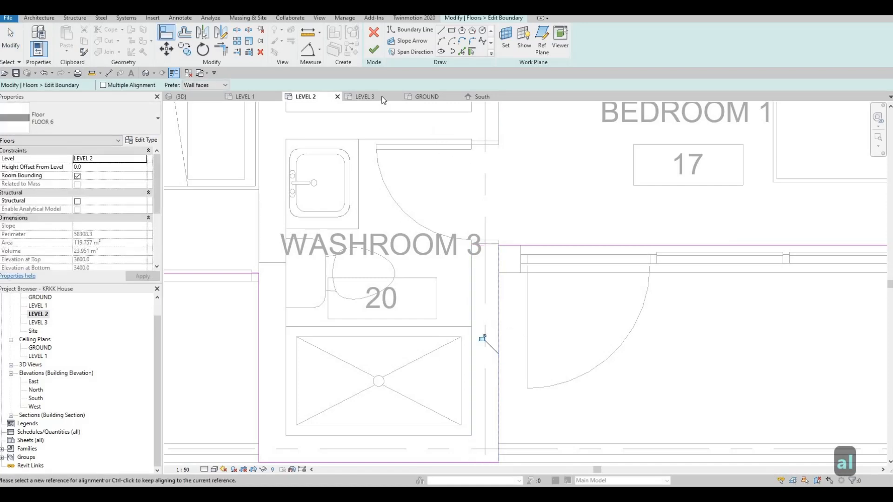
key(Escape)
key(Escape)
click(372, 50)
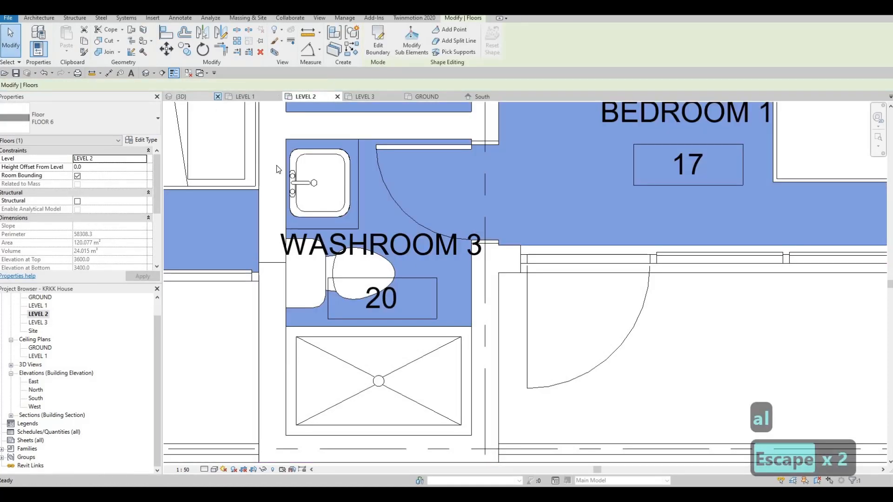
Step: Attach the top of the wall with the two narrow windows to FLOOR 6 in the 3D view
click(181, 97)
key(Escape)
shift+middle_drag(363, 203, 430, 263)
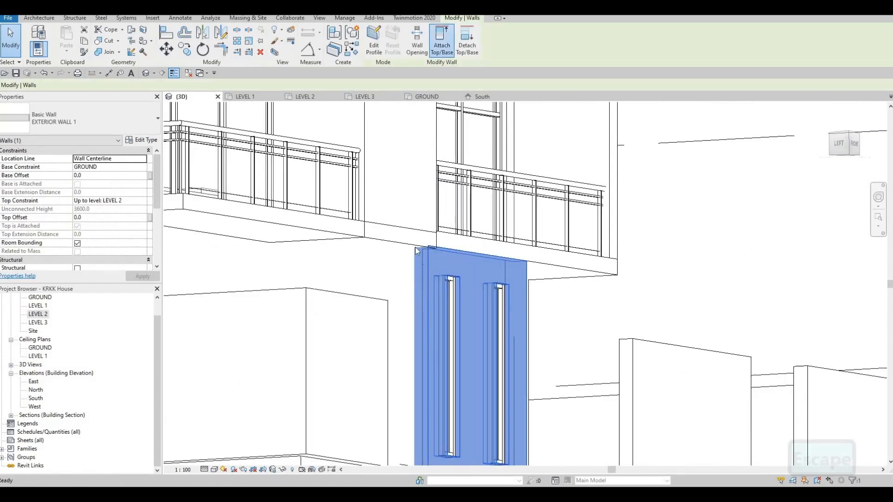
click(442, 40)
click(436, 267)
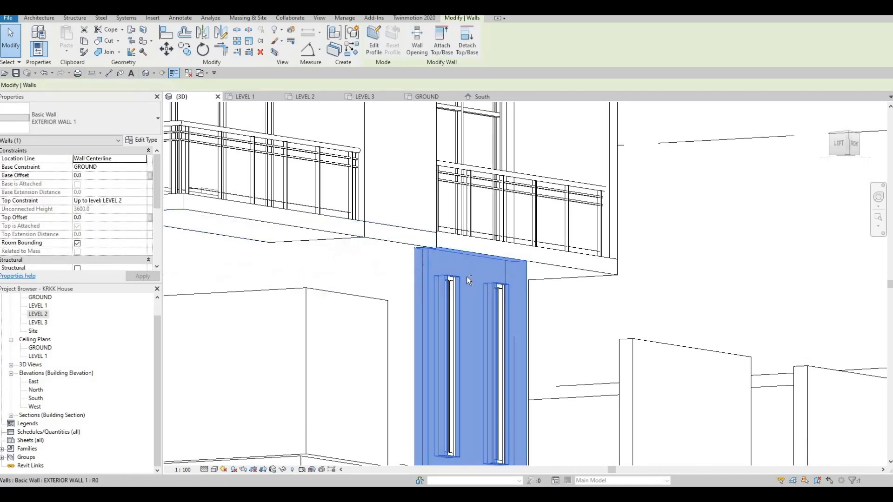
key(Escape)
key(Escape)
Step: Set the height offset from Level 2 of the balcony floor FLOOR 7 to 0
shift+middle_drag(467, 276, 320, 253)
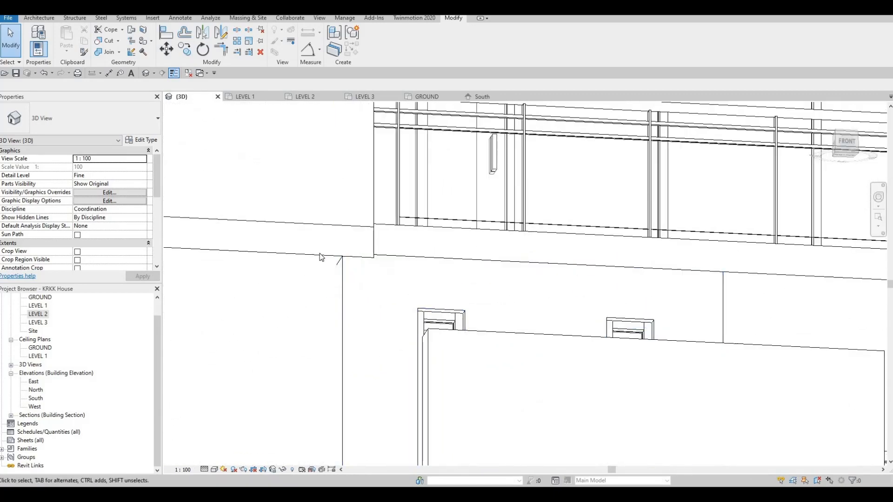
click(320, 253)
shift+middle_drag(347, 317, 352, 366)
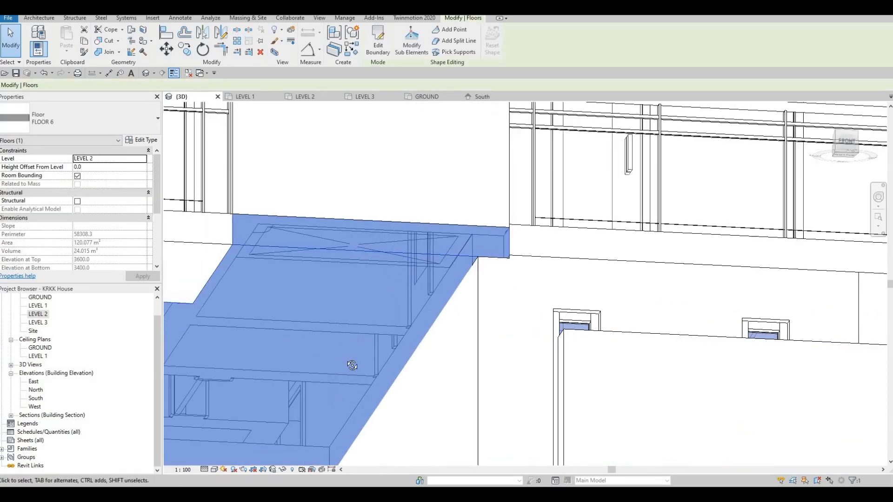
shift+middle_drag(462, 382, 602, 302)
middle_drag(614, 265, 613, 265)
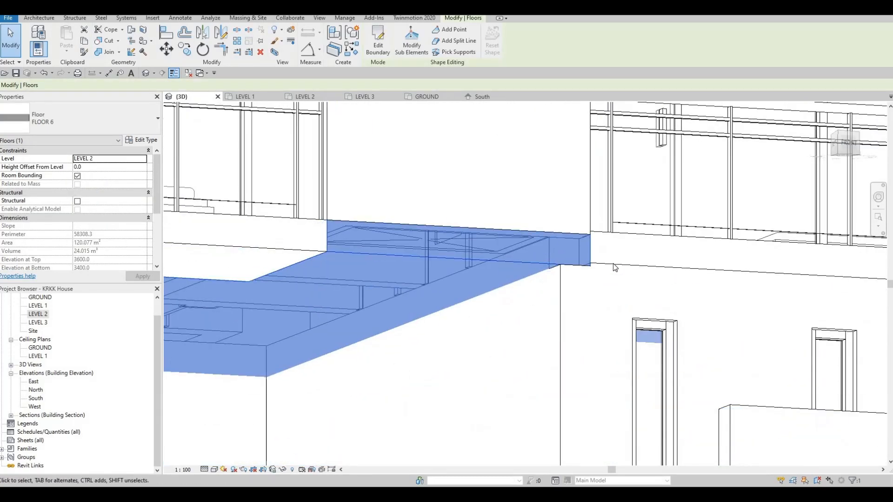
key(Escape)
click(613, 265)
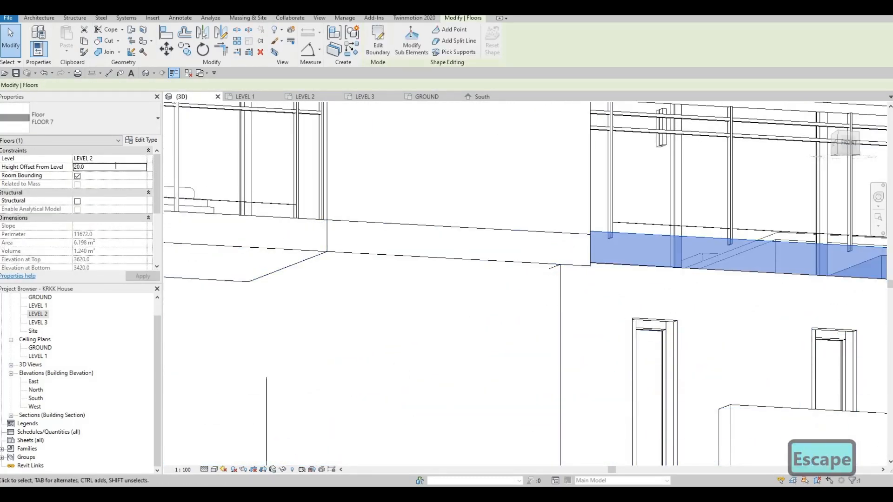
text(0)
key(Return)
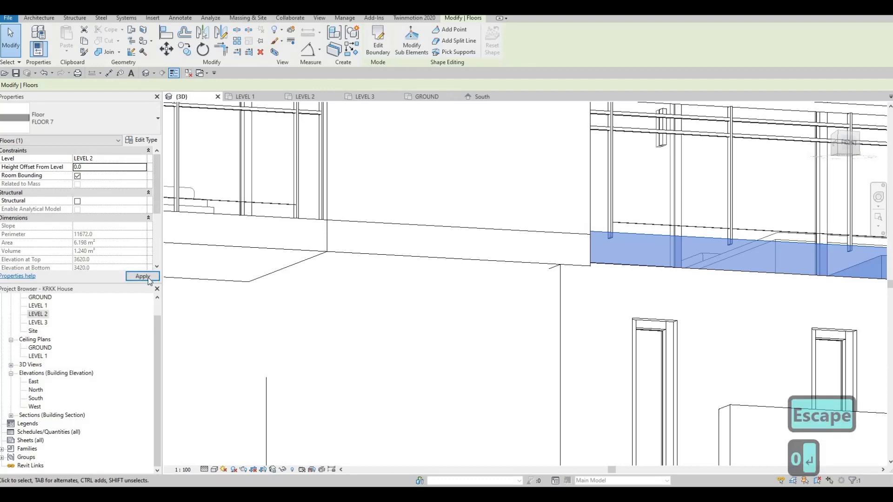
key(Escape)
key(Escape)
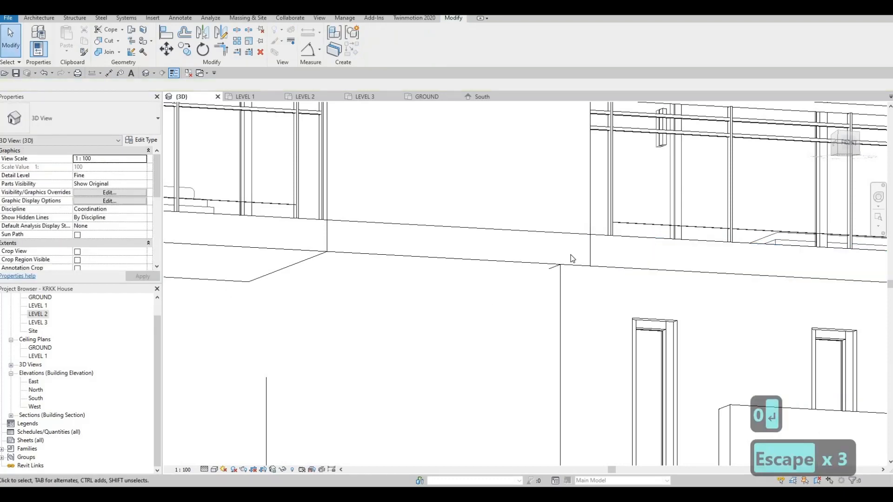
Step: Check the height offsets of the FLOOR 7 balcony slabs on the different sides of the house
shift+middle_drag(512, 303, 522, 301)
scroll(465, 314, down, 5)
shift+middle_drag(465, 314, 638, 339)
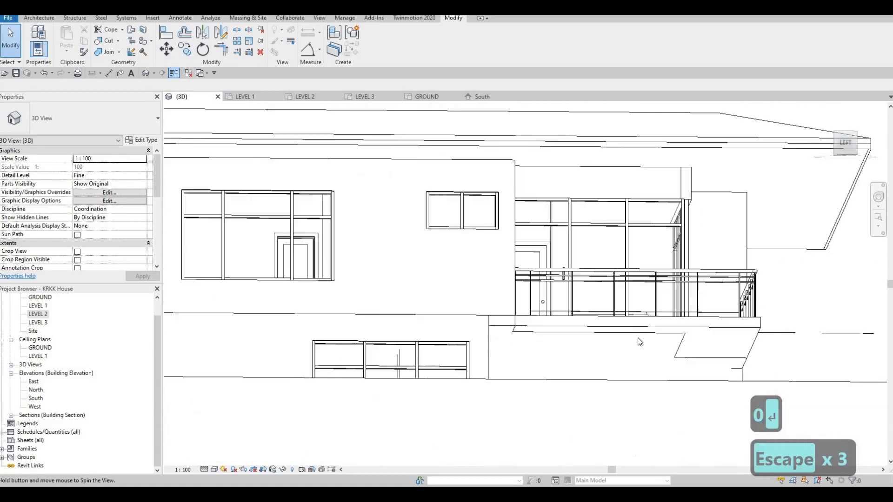
scroll(638, 341, up, 2)
click(633, 343)
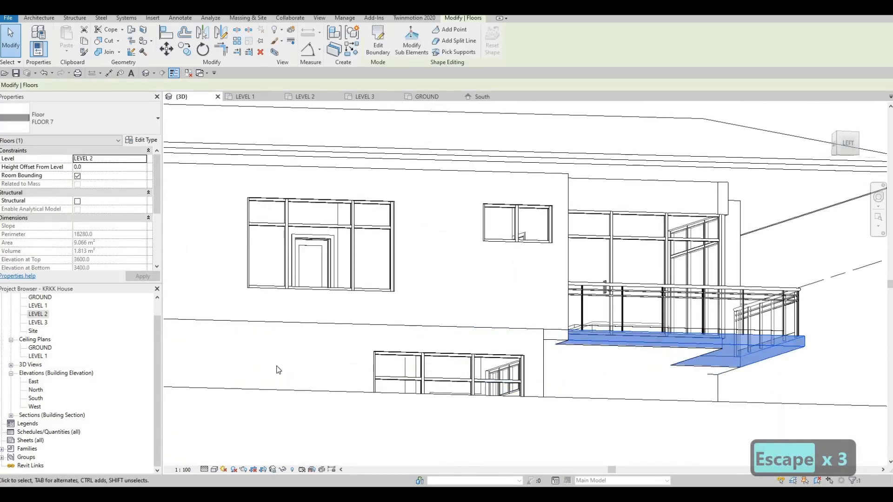
key(Escape)
shift+middle_drag(518, 333, 329, 299)
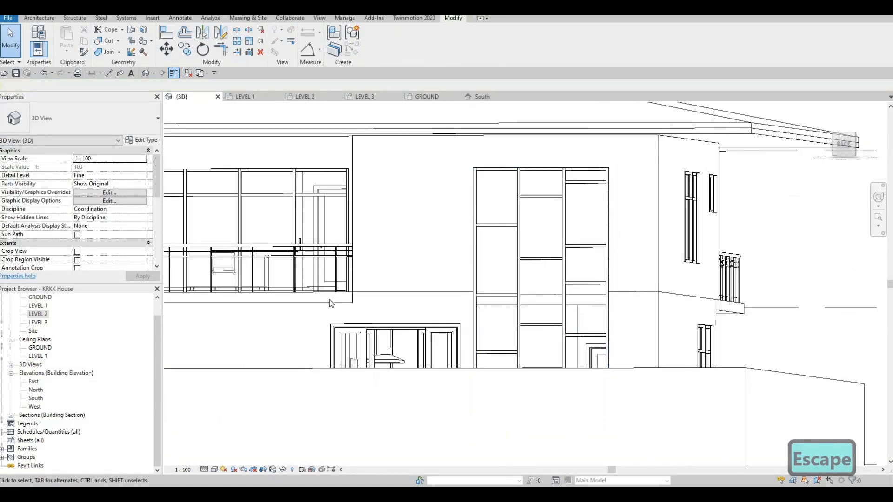
click(324, 302)
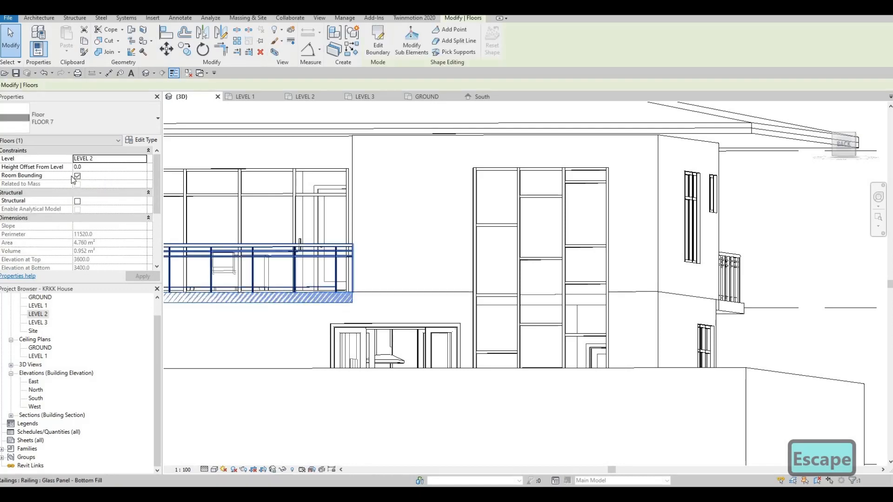
shift+middle_drag(384, 271, 540, 295)
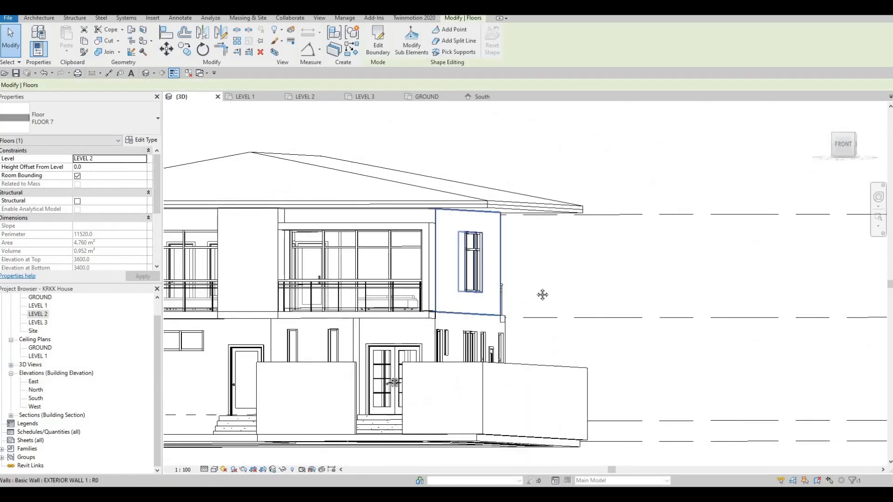
scroll(542, 293, up, 2)
key(Escape)
key(Escape)
Step: Examine the front balcony floor edges, railings and the decorative frame for clean junctions with the adjoining walls
scroll(509, 299, down, 2)
scroll(465, 303, up, 6)
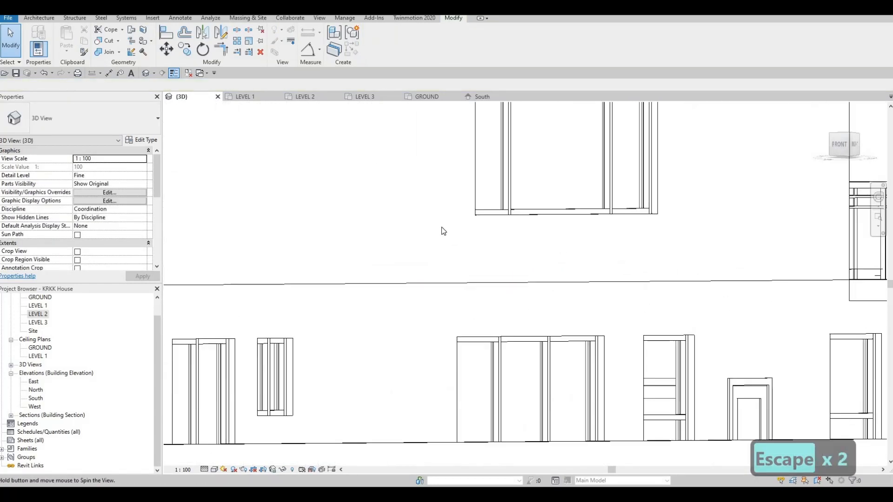
click(389, 231)
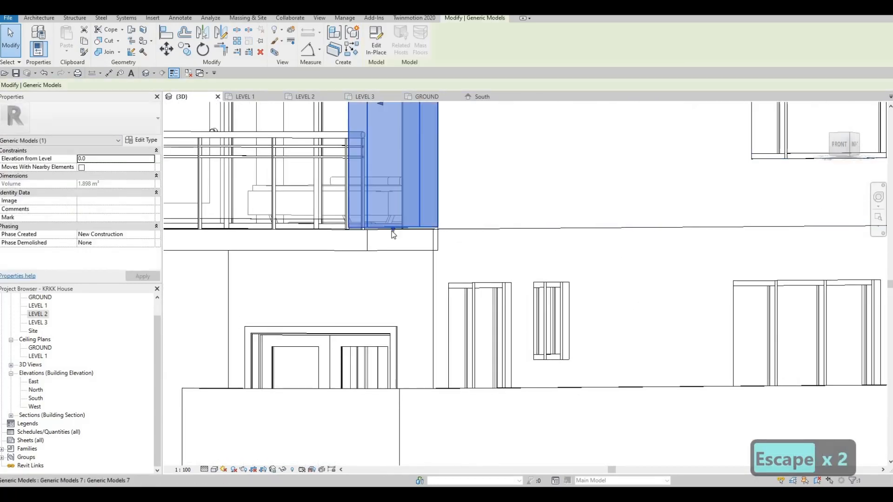
drag(391, 235, 281, 263)
key(Escape)
shift+middle_drag(170, 222, 271, 242)
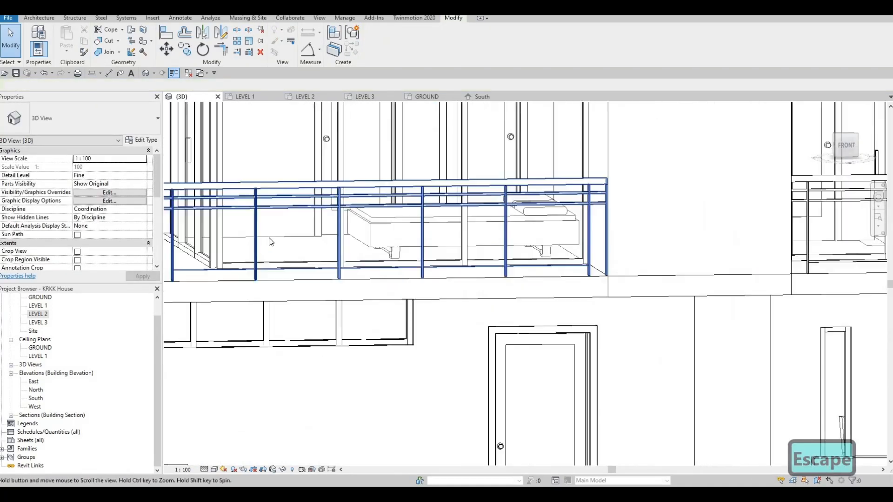
scroll(271, 242, down, 1)
middle_drag(814, 254, 440, 230)
scroll(528, 242, up, 1)
shift+middle_drag(424, 297, 509, 227)
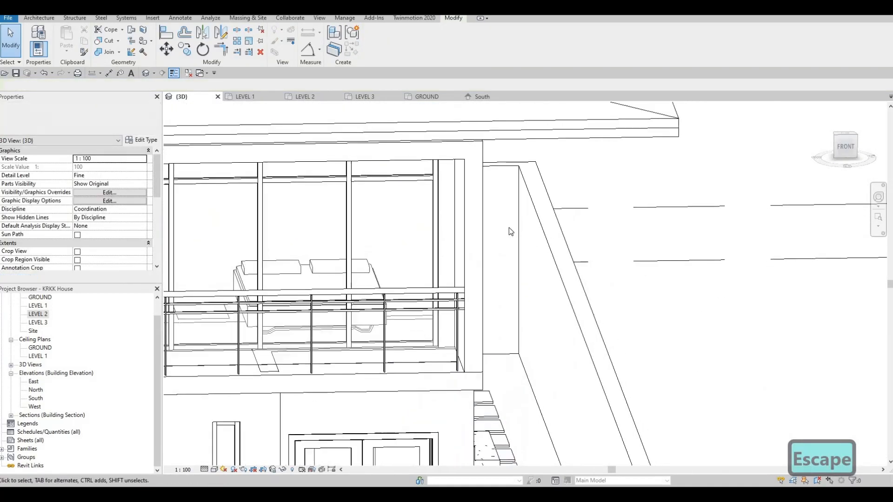
middle_drag(335, 344, 508, 255)
scroll(508, 256, down, 1)
scroll(512, 242, down, 3)
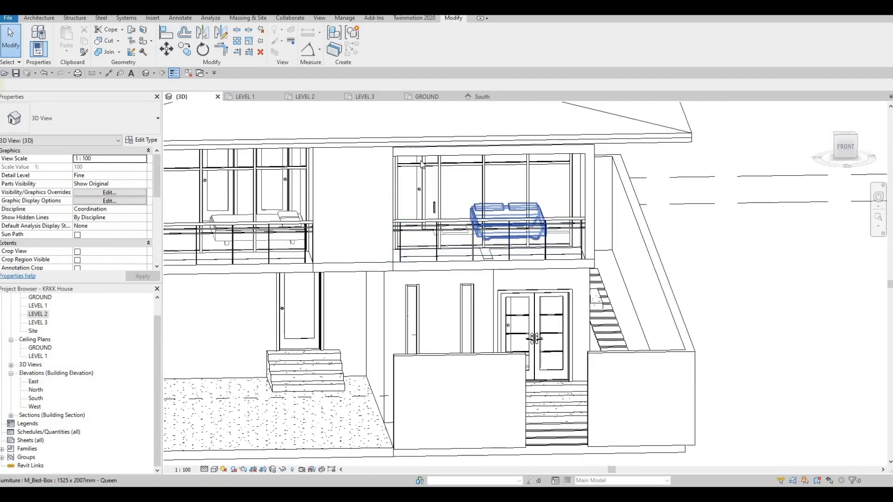
scroll(394, 158, up, 2)
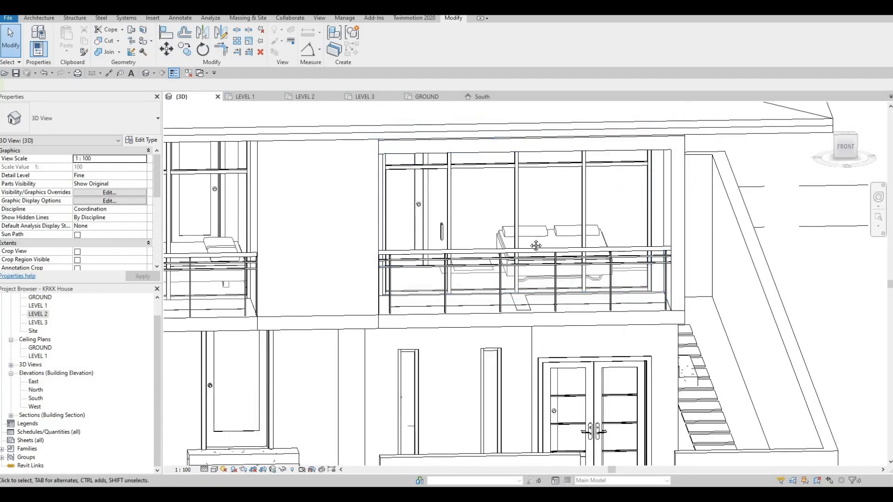
Step: Examine the underside of the balconies, the ground-floor front walls and the overall exterior up to the roof
scroll(435, 310, down, 2)
middle_drag(435, 310, 536, 228)
shift+middle_drag(442, 216, 539, 157)
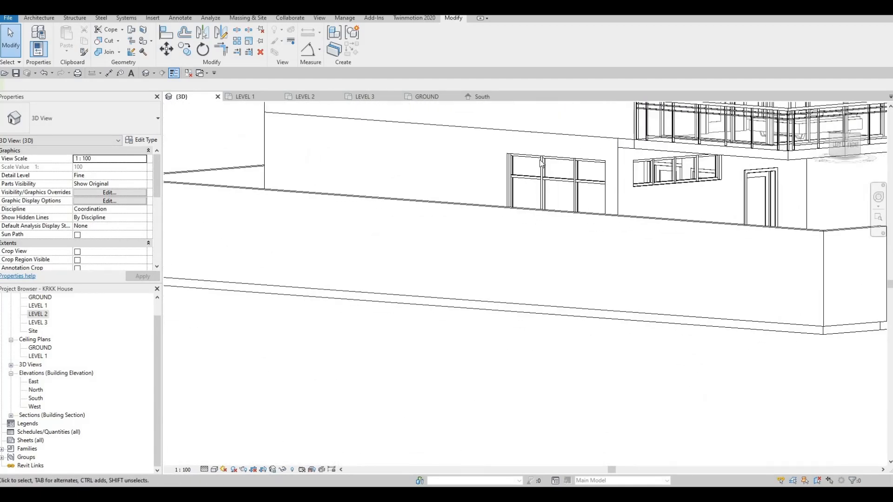
middle_drag(601, 145, 418, 157)
shift+middle_drag(634, 298, 744, 266)
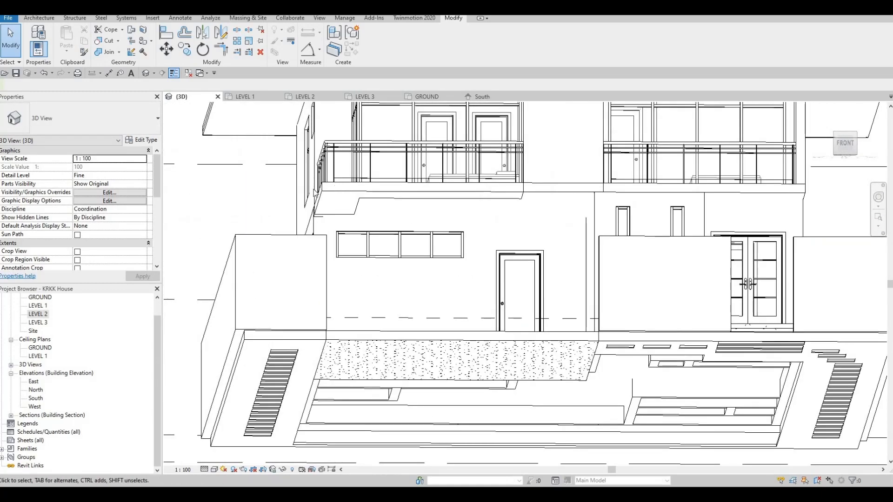
scroll(487, 244, up, 1)
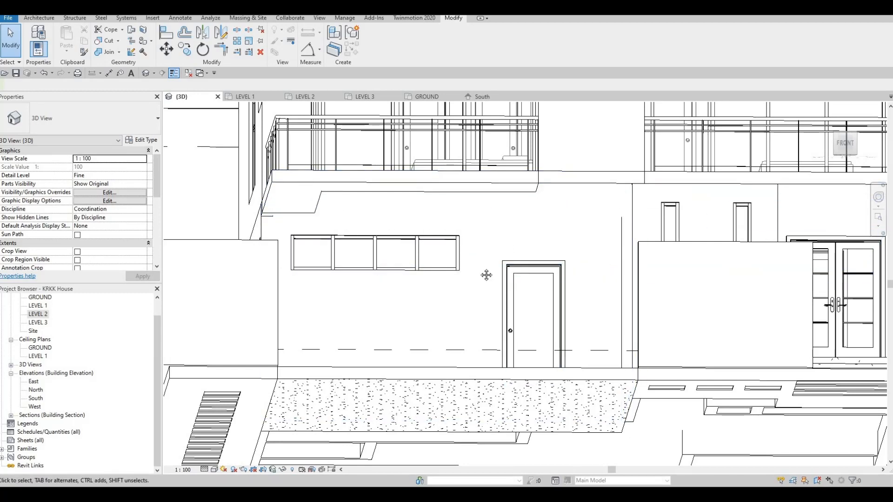
shift+middle_drag(486, 275, 523, 224)
scroll(347, 247, down, 1)
middle_drag(347, 247, 403, 202)
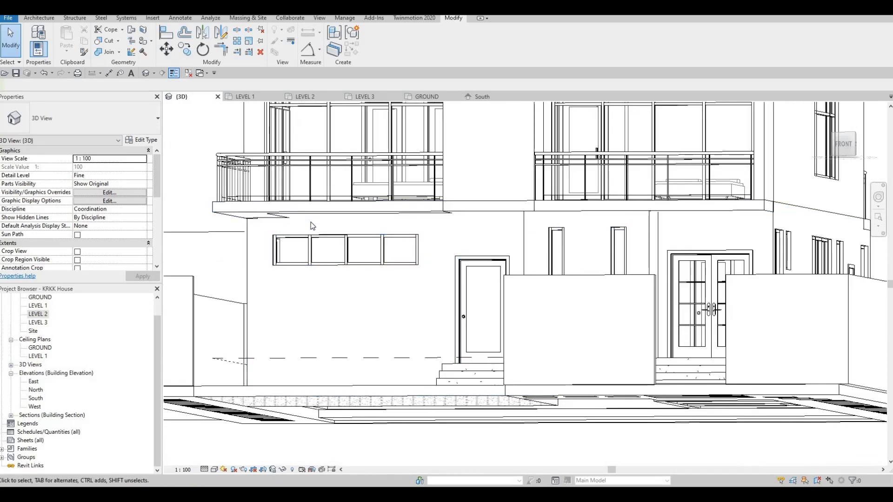
key(Escape)
key(Escape)
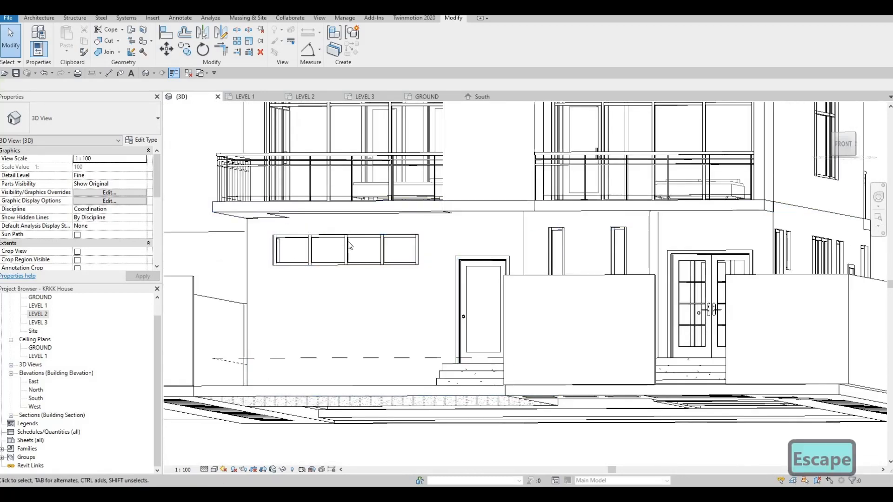
shift+middle_drag(332, 236, 296, 255)
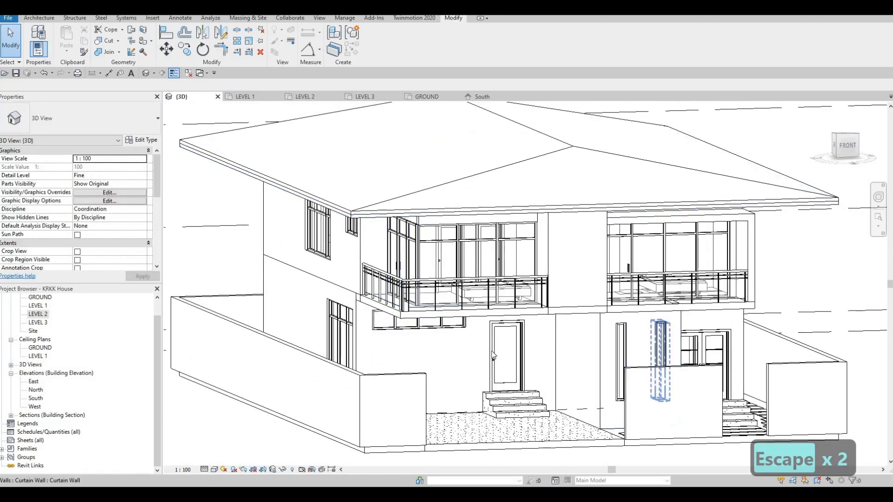
middle_drag(448, 216, 370, 236)
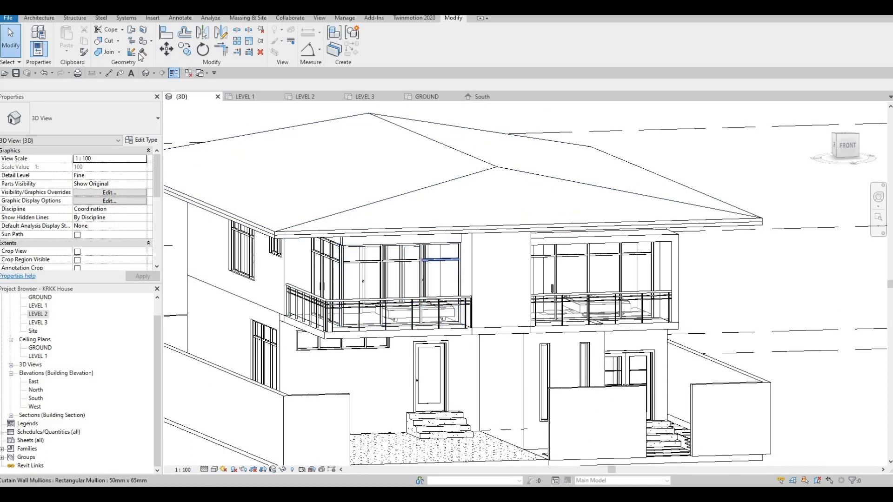
Step: Create an in-place component in the Generic Models category with the default name
click(43, 17)
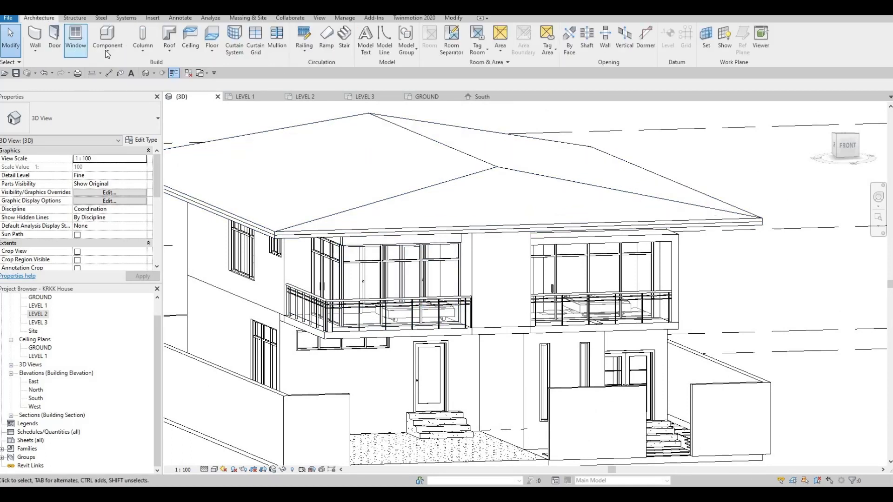
click(107, 54)
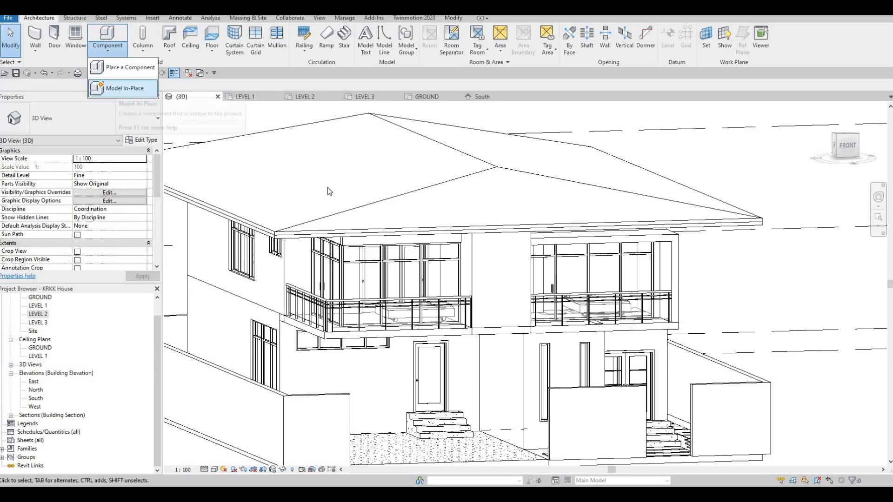
click(123, 90)
scroll(402, 231, down, 3)
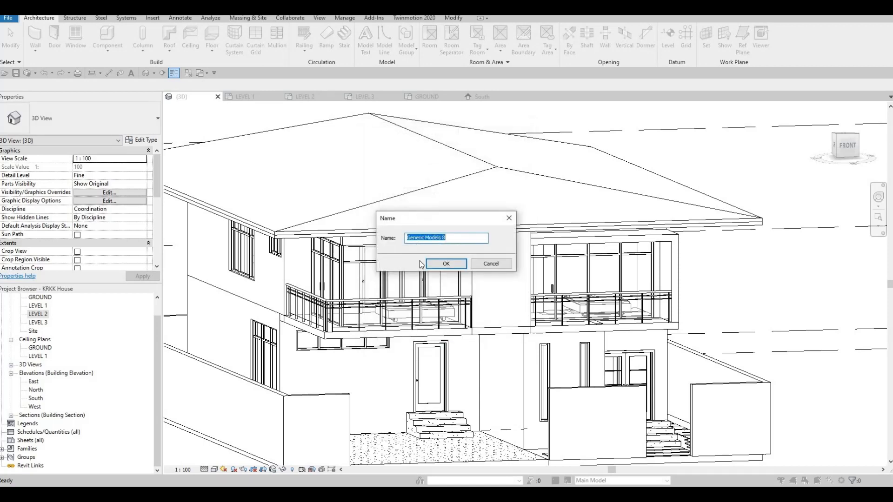
key(Return)
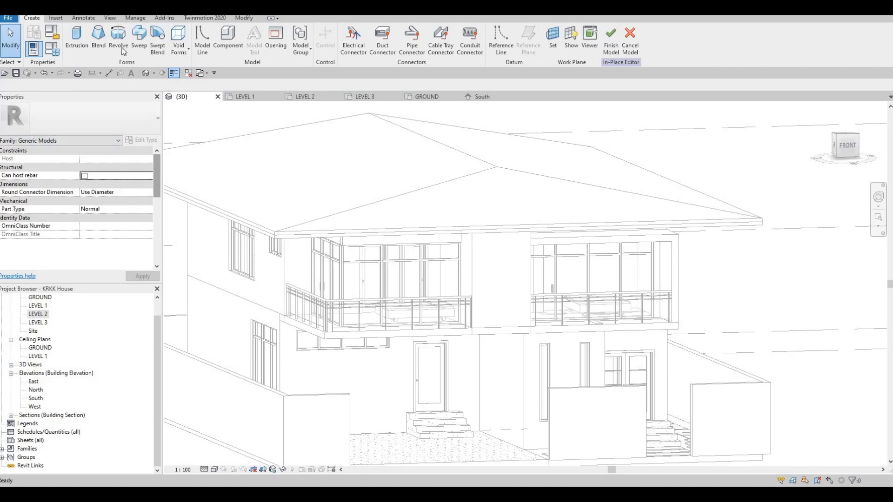
Step: Start a sweep and define its path from the upper outer eave edges around ROOF 1
click(140, 41)
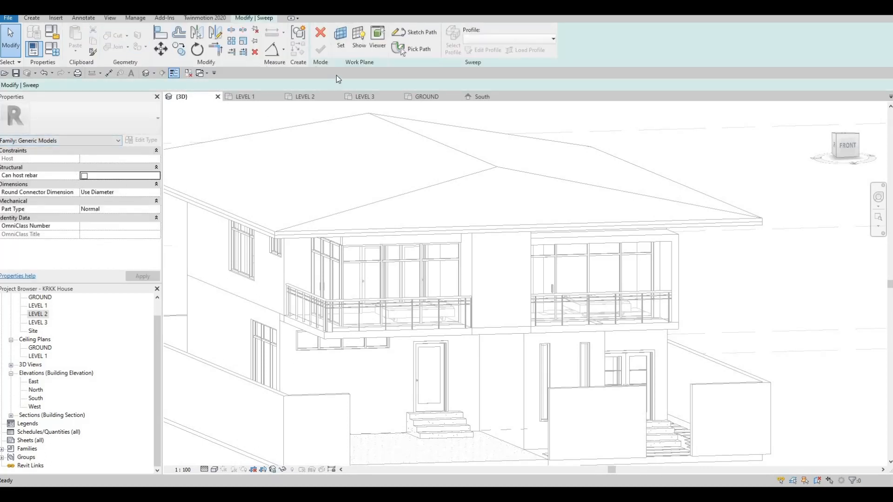
click(413, 49)
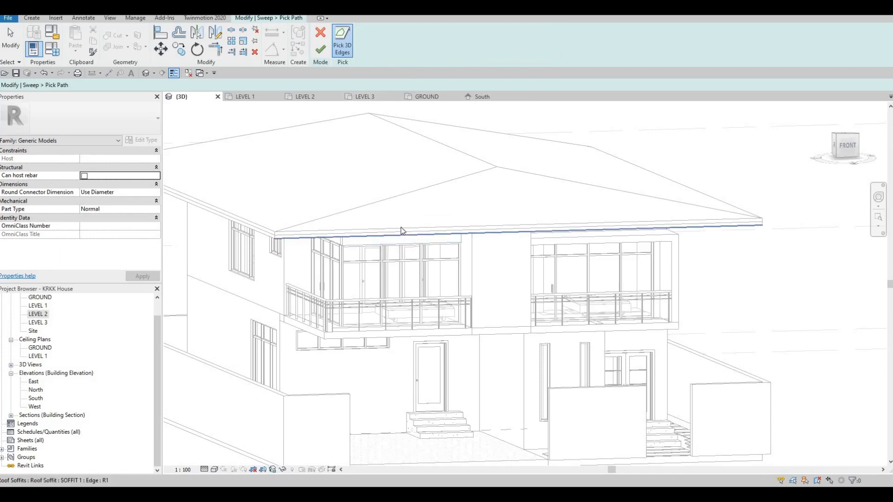
scroll(423, 226, up, 2)
click(234, 233)
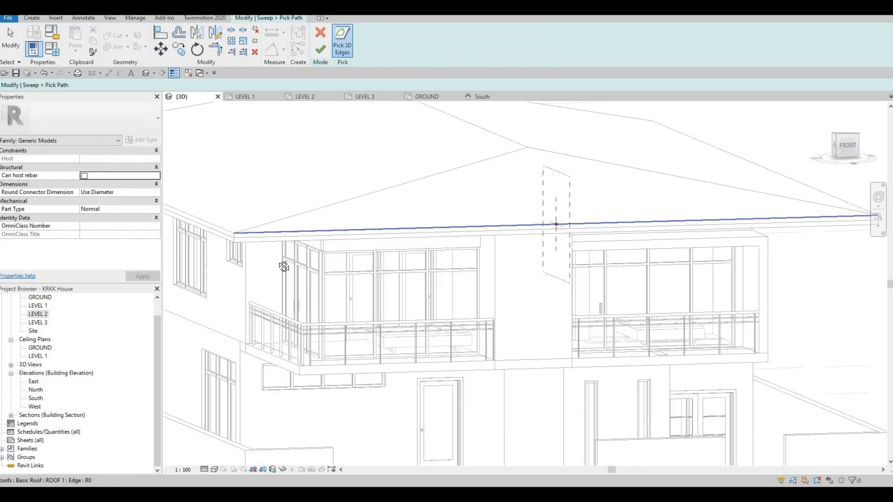
shift+middle_drag(423, 280, 444, 259)
click(446, 271)
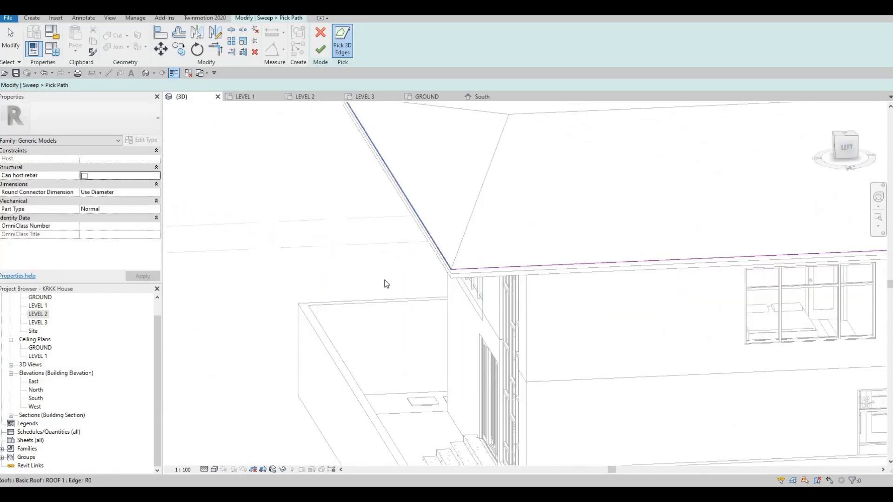
shift+middle_drag(386, 283, 506, 151)
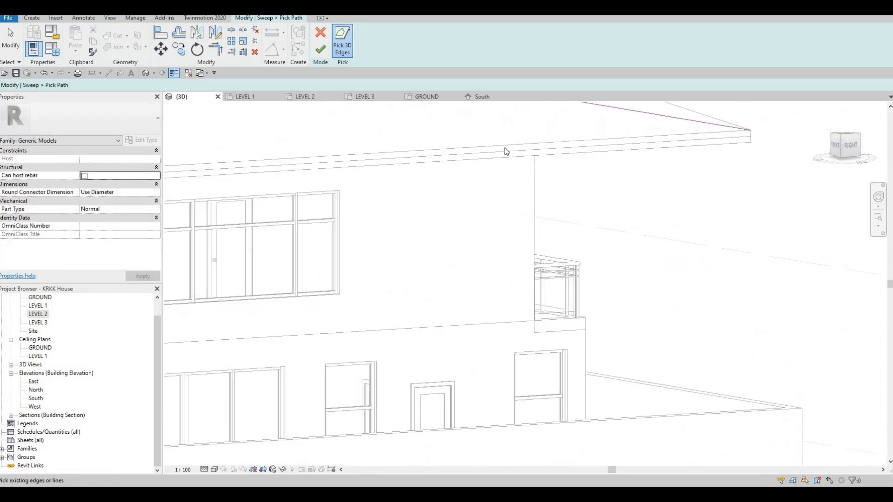
click(504, 147)
shift+middle_drag(299, 284, 325, 67)
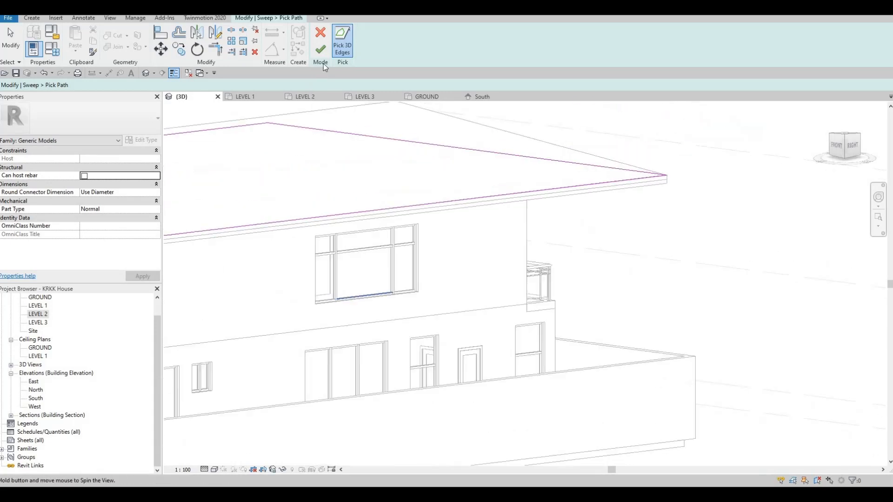
click(321, 50)
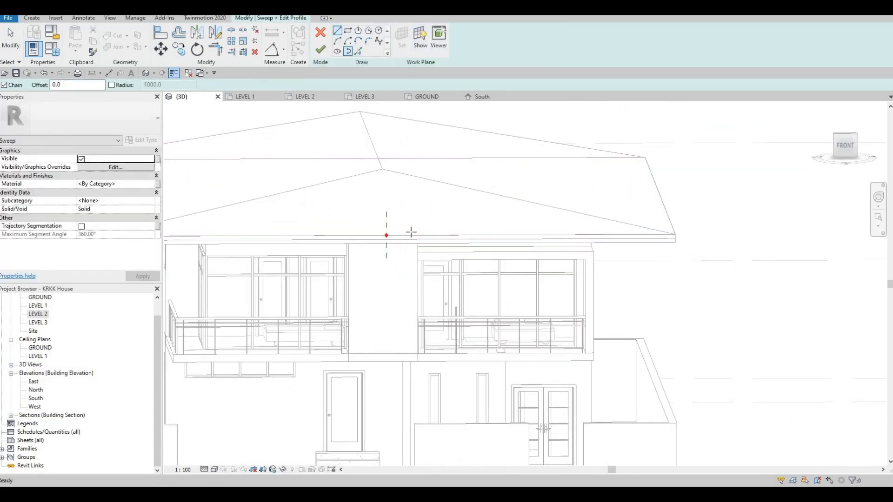
Step: Draw a rectangular sweep profile about 204 mm high, starting at the path's reference point and extending down the roof edge
shift+middle_drag(418, 233, 352, 213)
scroll(598, 245, up, 3)
scroll(351, 213, down, 5)
scroll(409, 205, up, 5)
middle_drag(391, 147, 321, 209)
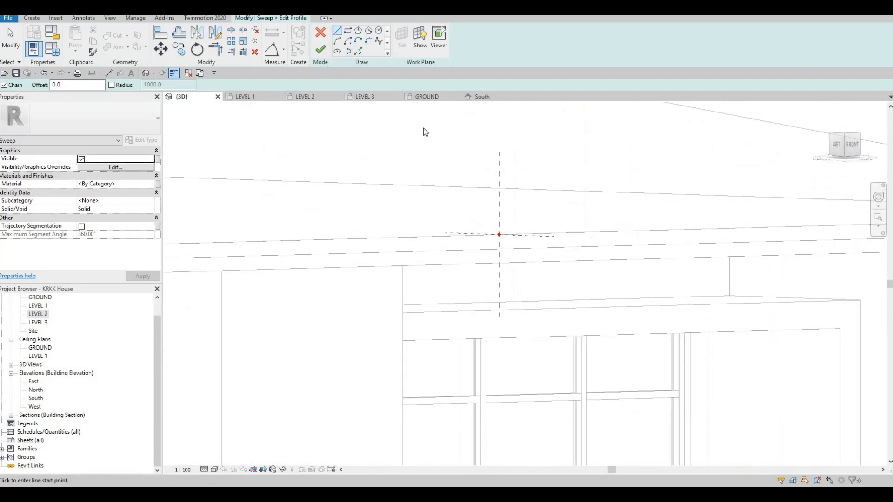
scroll(500, 236, up, 3)
click(496, 237)
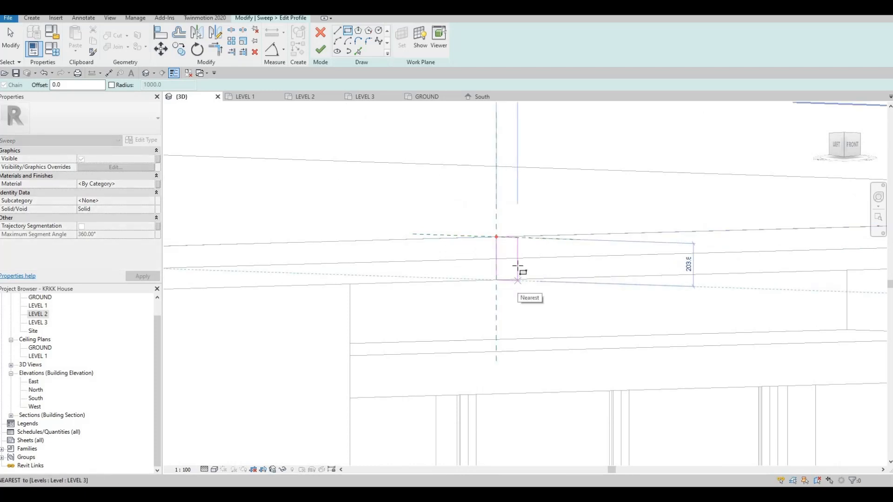
click(518, 266)
key(Escape)
key(Escape)
Step: Set the profile rectangle's width to 150 mm
click(518, 263)
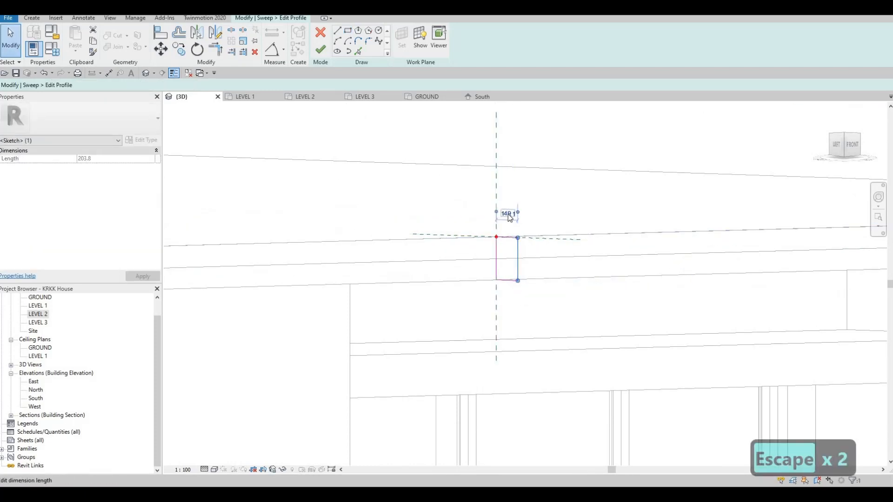
text(150)
key(Return)
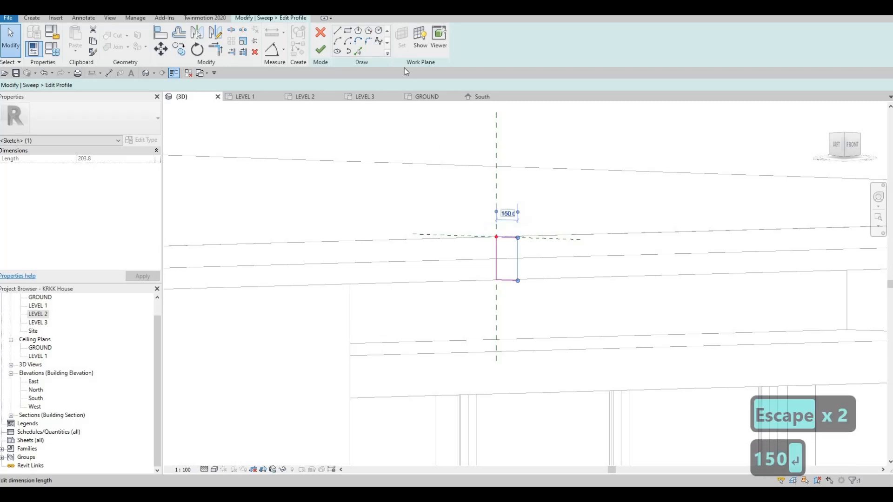
key(Escape)
key(Escape)
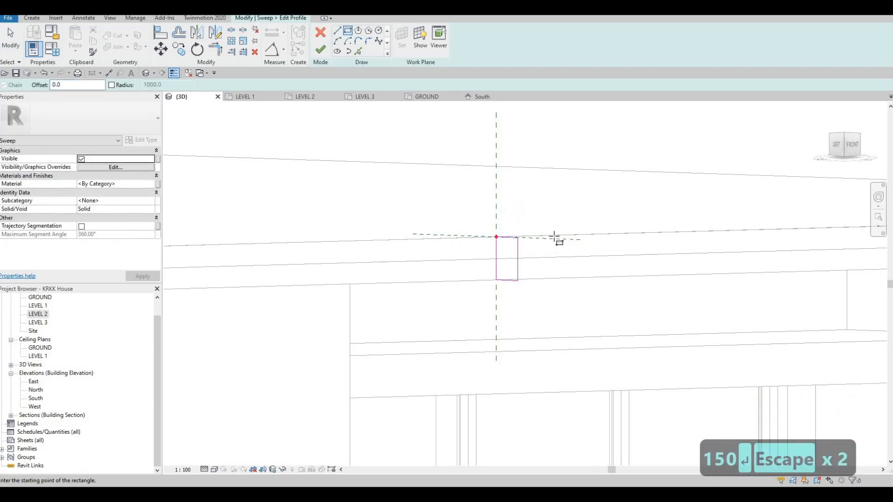
Step: Draw a smaller rectangle about 105 mm wide and 140 mm high inside the sweep profile, against its outer vertical side
scroll(472, 257, up, 2)
click(530, 284)
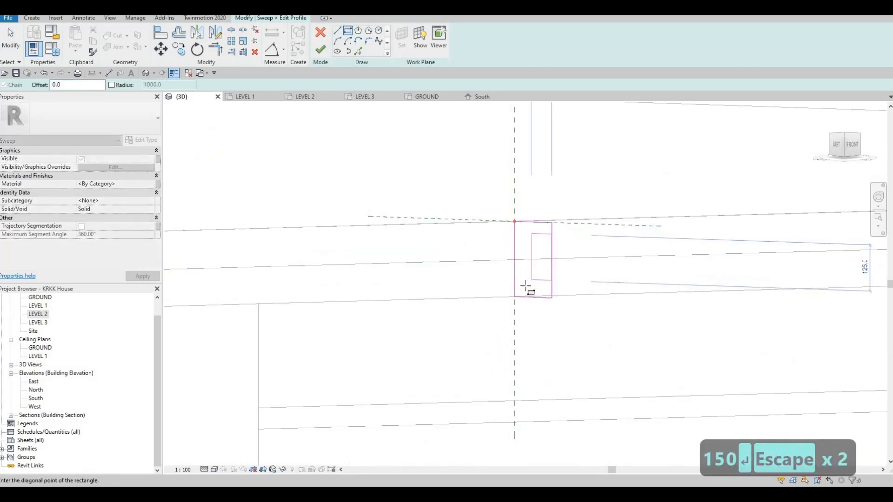
click(525, 289)
key(Escape)
key(Escape)
key(Escape)
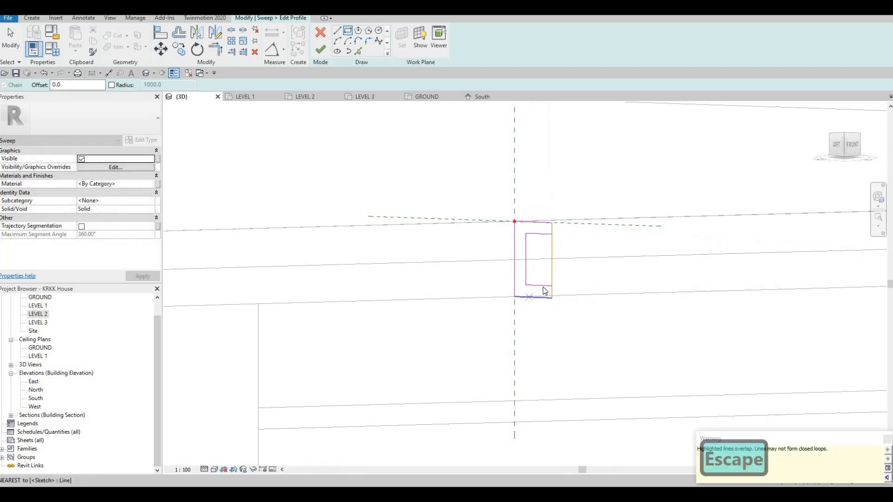
Step: Set the distance between the inner rectangle's lower line and the profile's bottom edge to 25 mm
scroll(535, 293, up, 1)
click(544, 285)
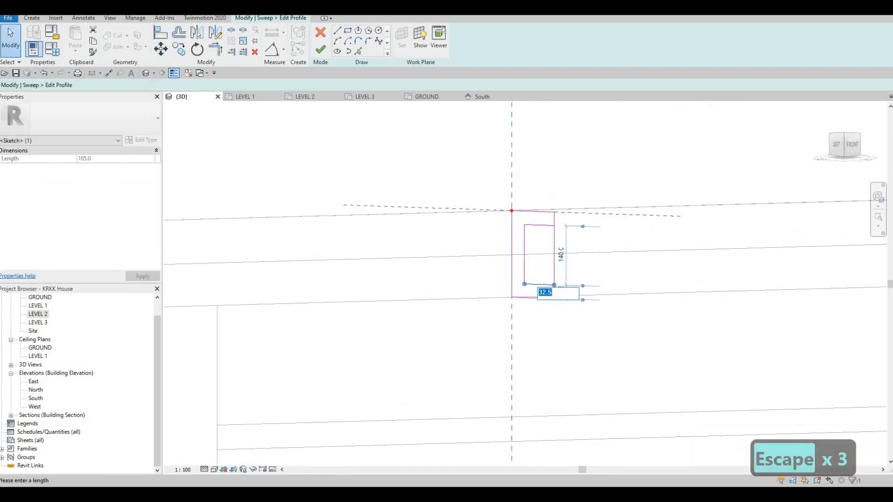
text(25)
key(Return)
key(Escape)
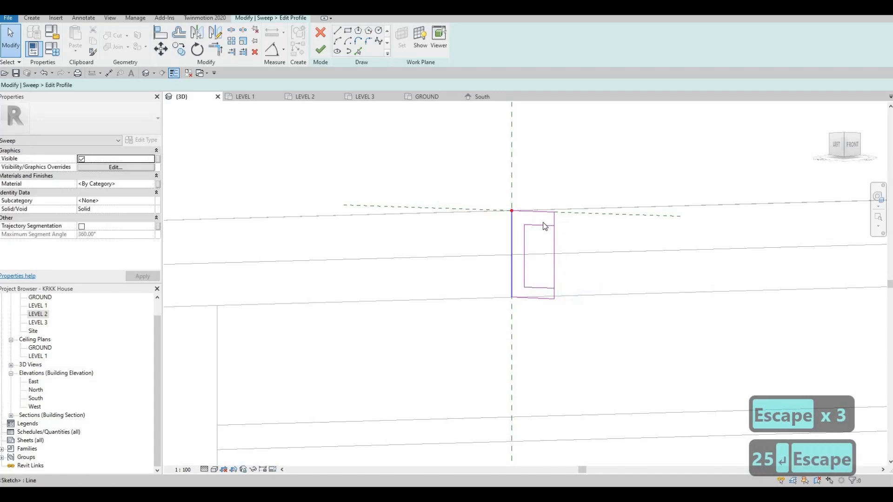
Step: Set the distance between the inner rectangle's upper line and the profile's top edge to 25 mm
click(525, 222)
click(507, 217)
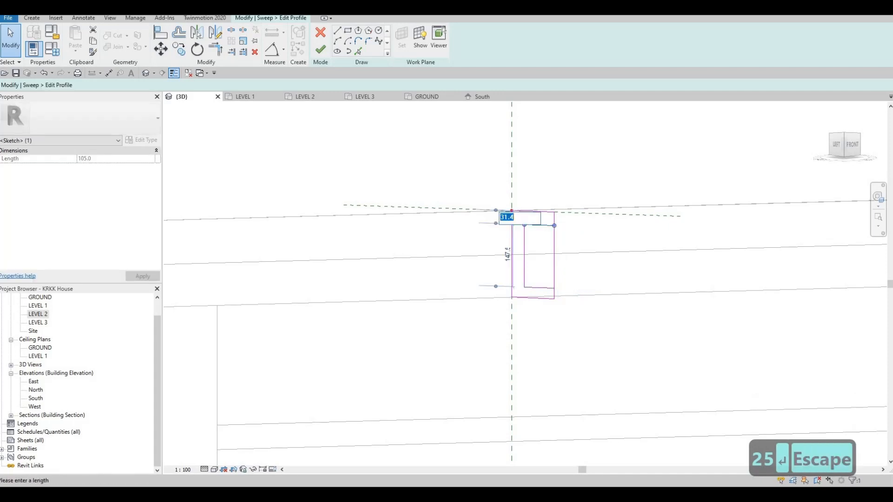
text(25)
key(Return)
key(Escape)
key(Escape)
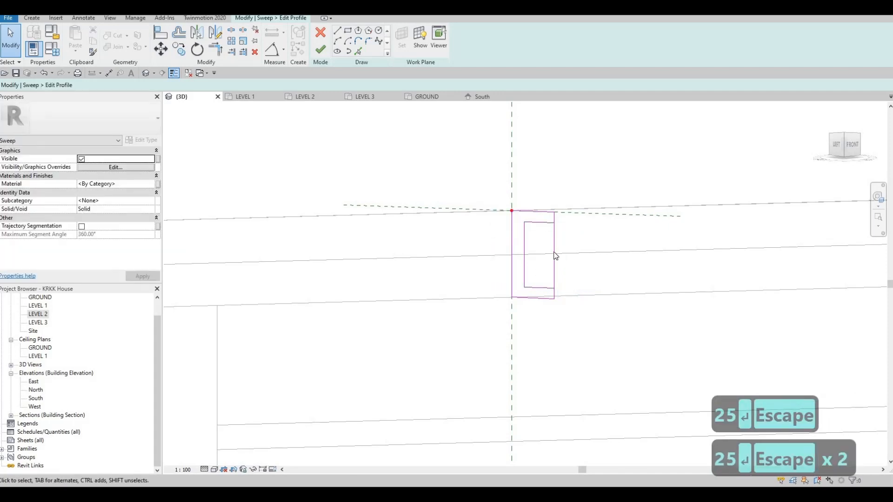
Step: Delete the inner rectangle's overlapping outer vertical line and split the profile's remaining outer line near its midpoint
click(554, 256)
key(Delete)
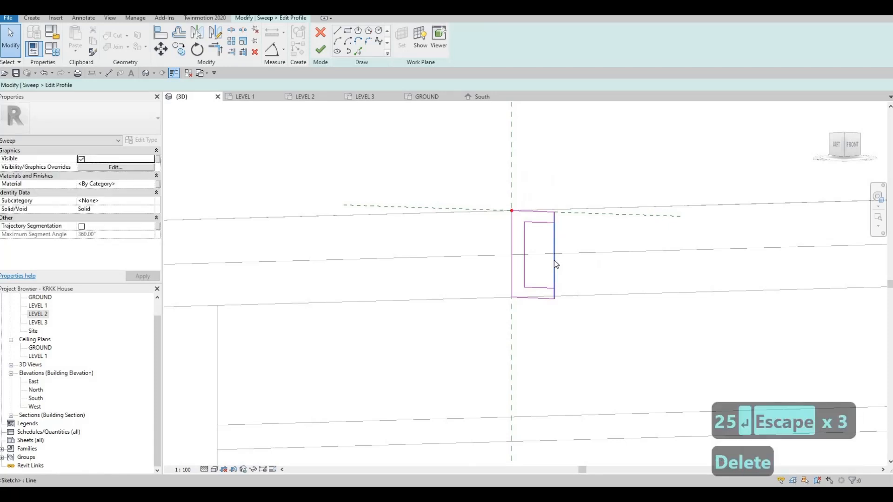
key(s)
key(l)
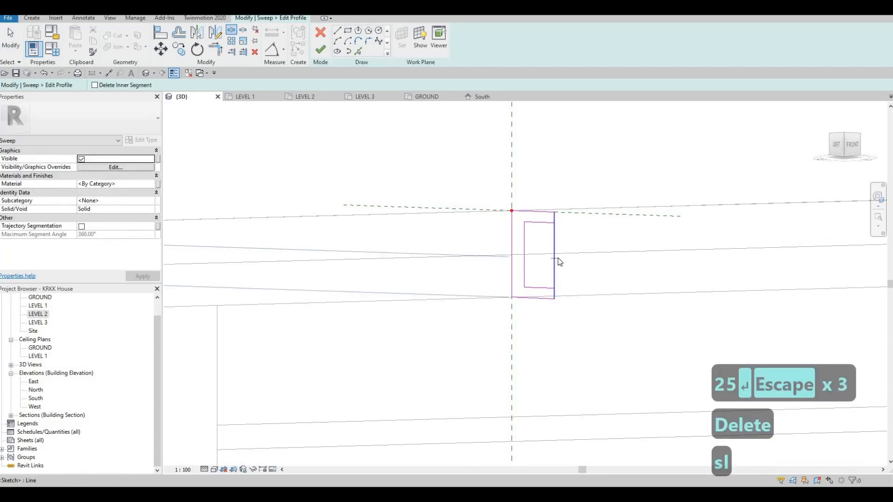
key(Escape)
key(Escape)
Step: Trim the split line to the inner rectangle's upper and lower lines to form a C-shaped profile, and finish the sweep
key(t)
key(r)
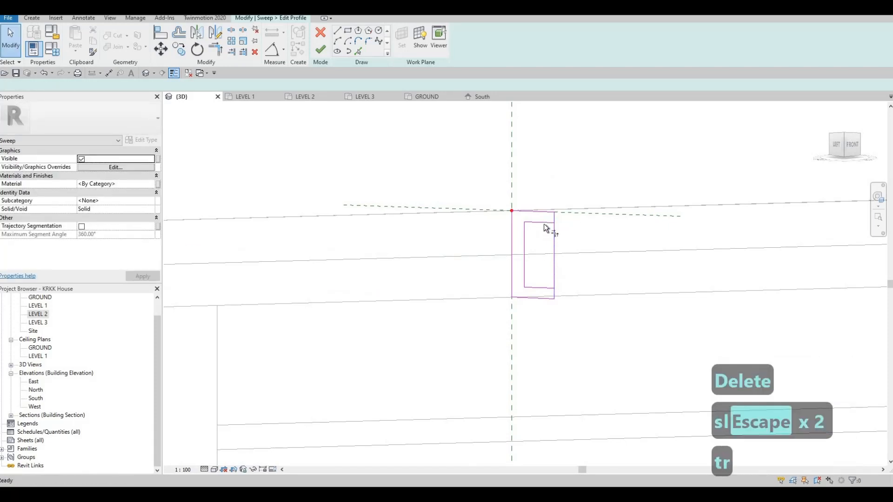
click(554, 215)
click(550, 223)
click(555, 294)
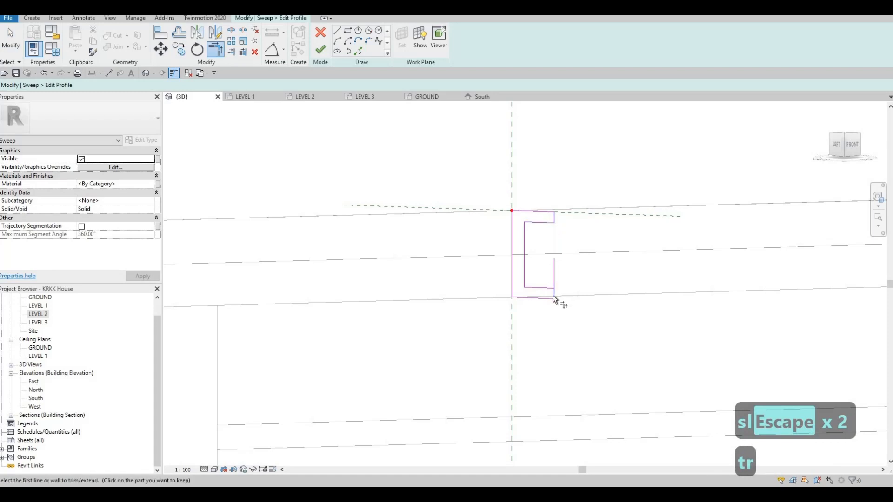
click(545, 288)
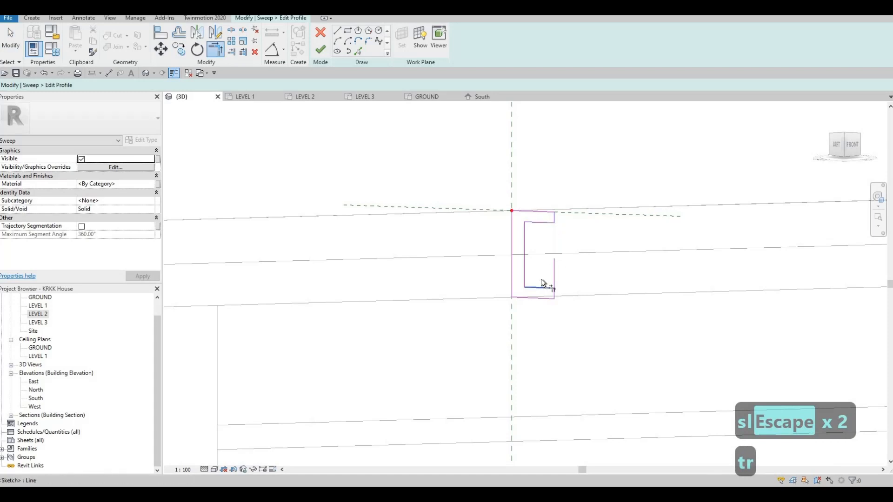
click(321, 50)
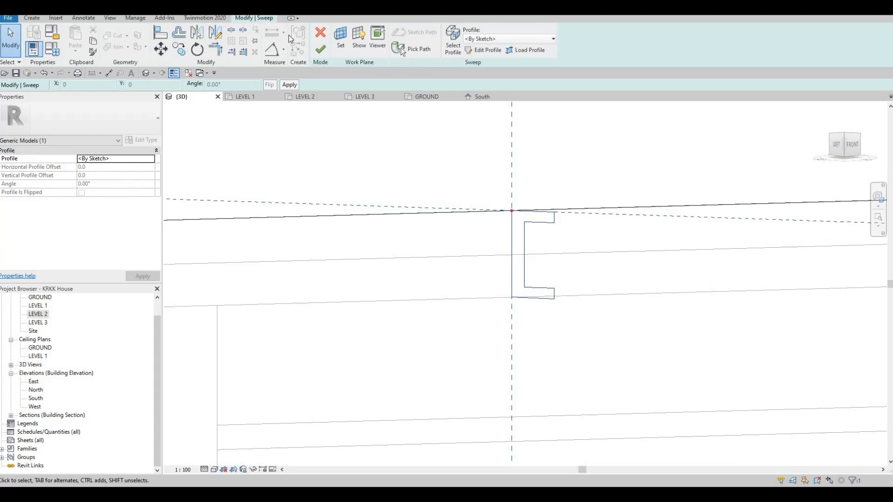
click(320, 51)
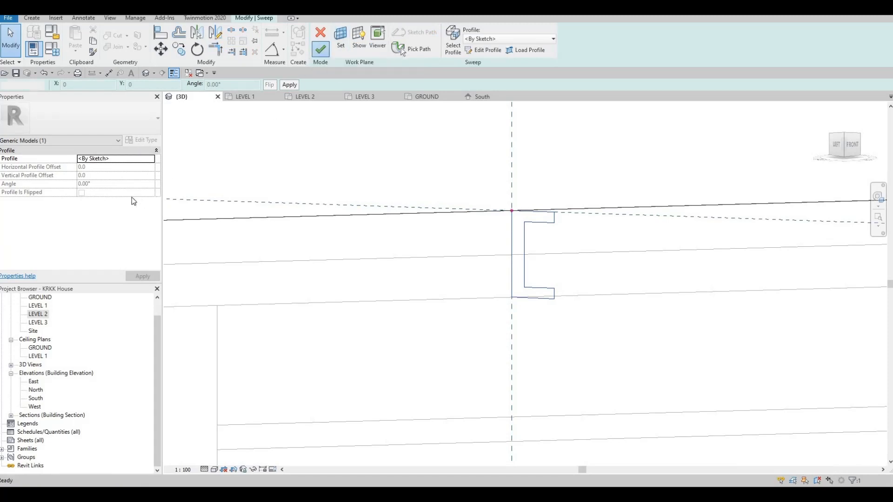
Step: Assign the AEC library metal Aluminum 5005 as the sweep's material and finish the in-place model
click(150, 186)
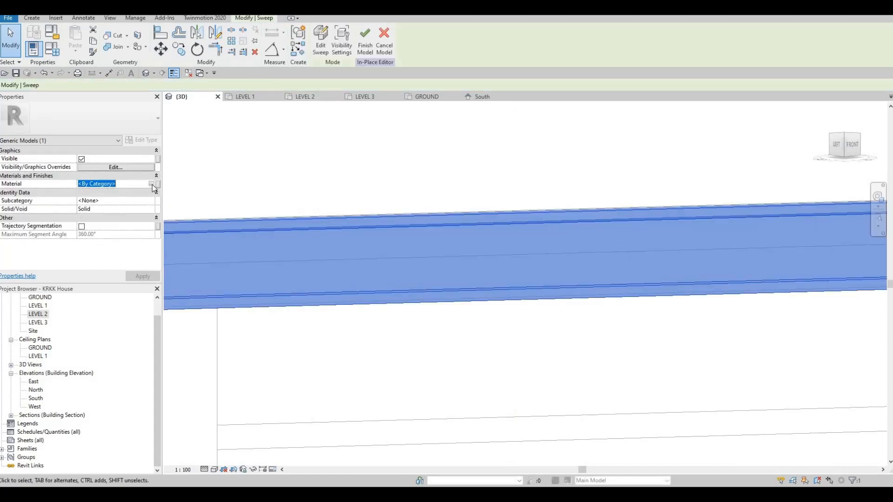
click(151, 186)
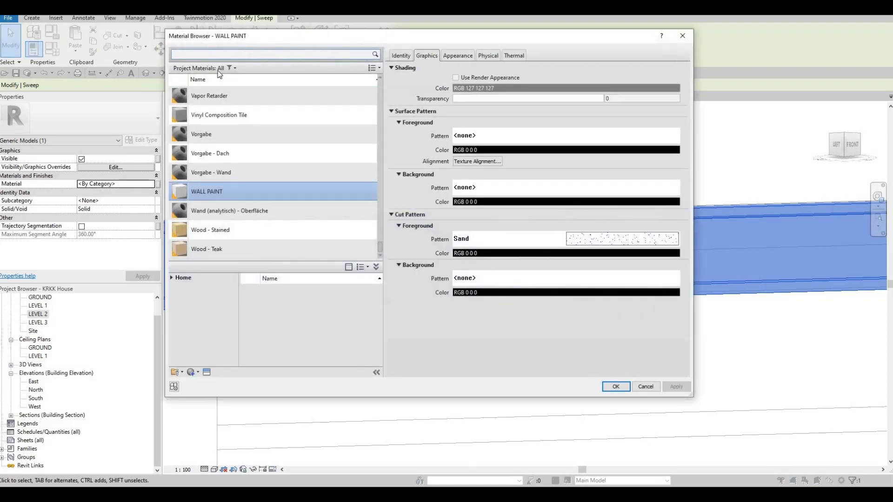
click(172, 278)
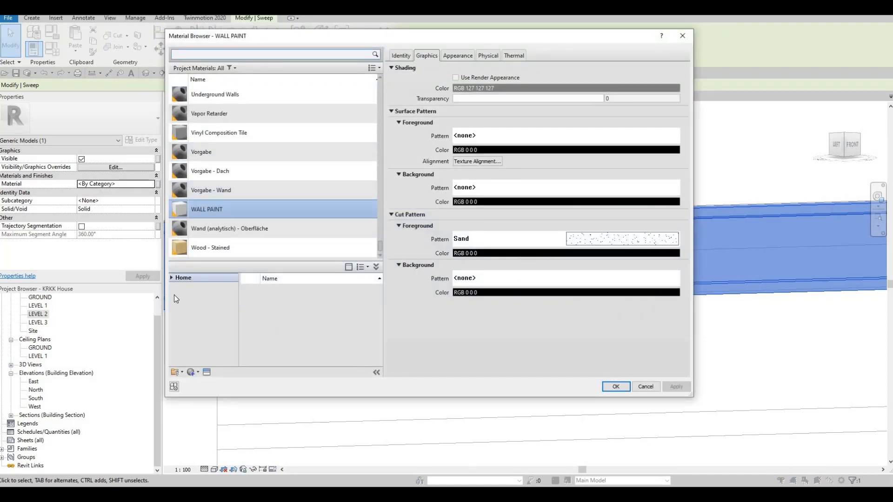
scroll(214, 335, down, 3)
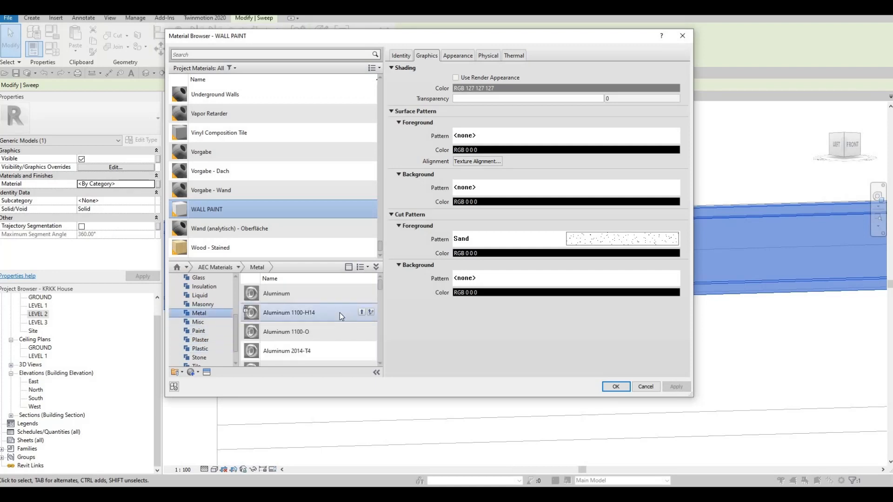
click(361, 310)
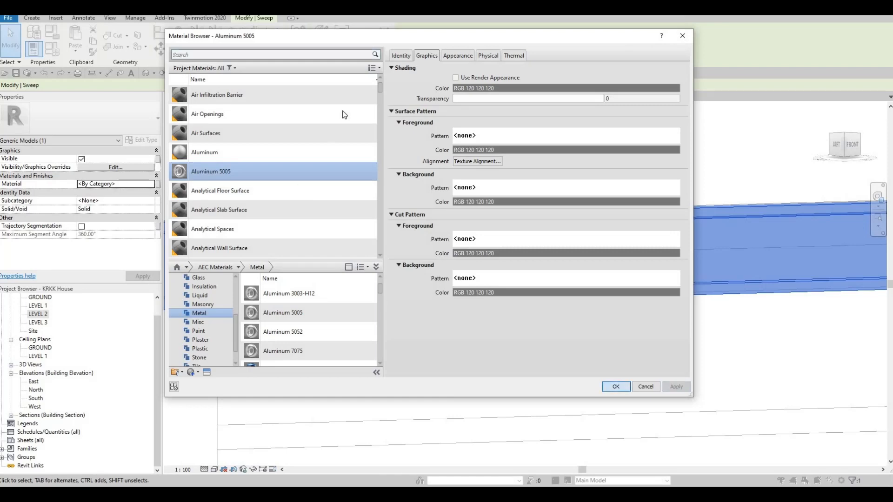
key(Return)
click(365, 42)
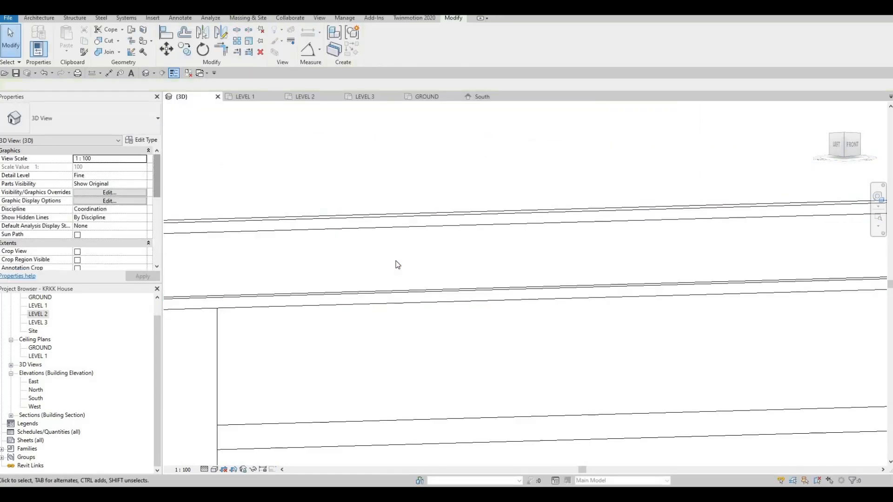
Step: Examine the finished roof edge moulding and the balconies from several sides of the house
scroll(410, 281, down, 5)
shift+middle_drag(482, 365, 476, 297)
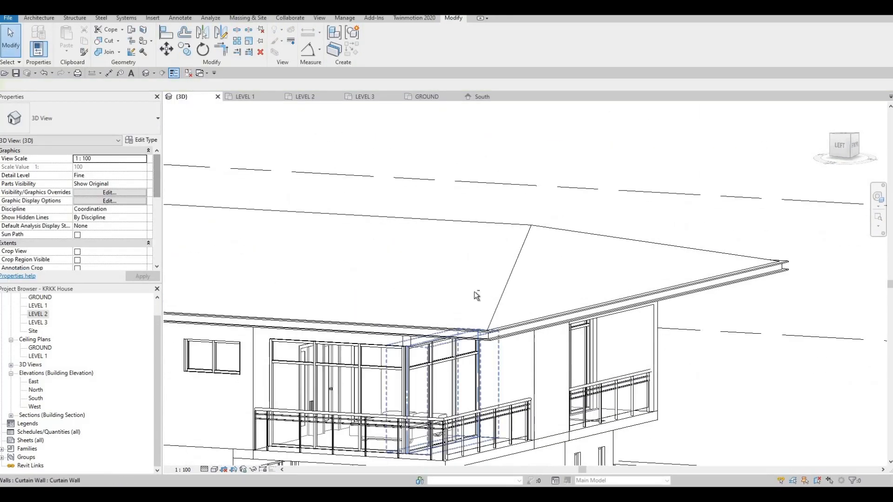
middle_drag(343, 379, 336, 300)
scroll(337, 299, down, 2)
shift+middle_drag(780, 303, 554, 261)
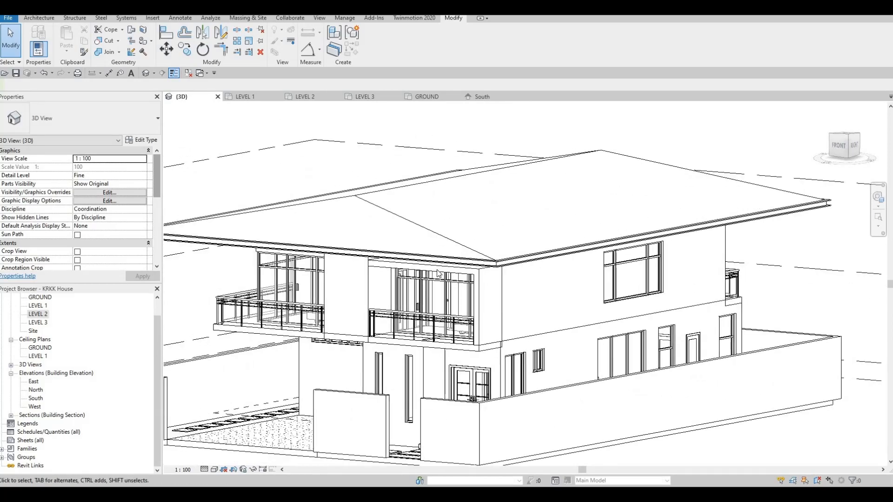
scroll(410, 316, up, 6)
scroll(414, 315, down, 5)
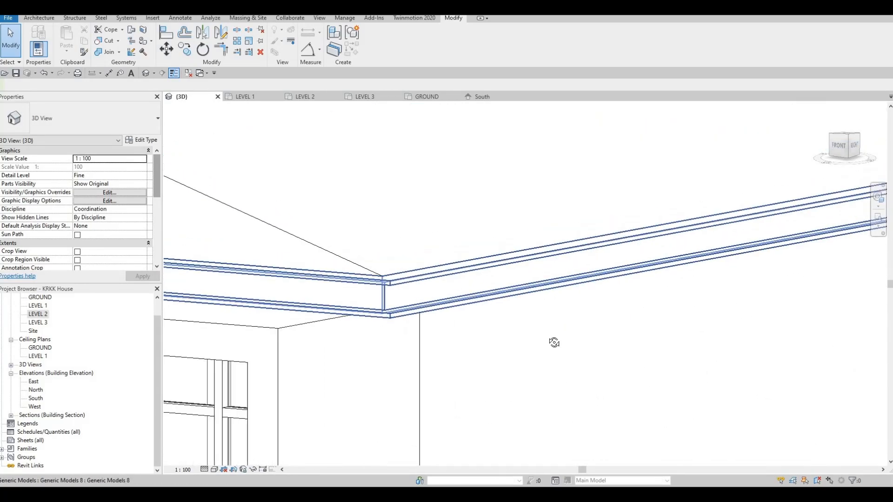
shift+middle_drag(554, 343, 459, 314)
scroll(459, 313, down, 2)
shift+middle_drag(175, 271, 191, 269)
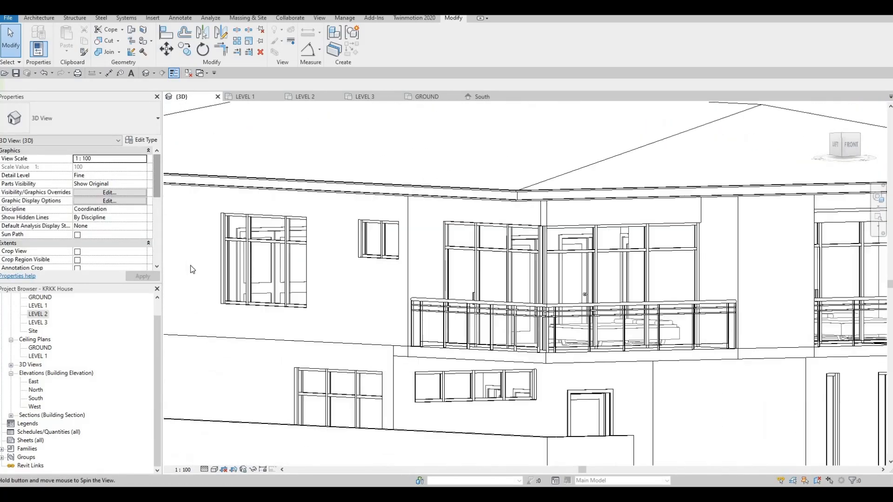
middle_drag(368, 284, 126, 255)
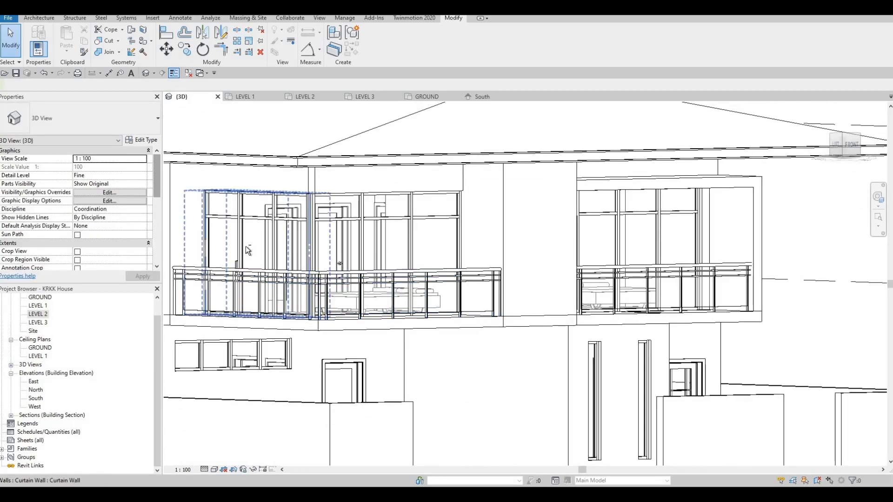
shift+middle_drag(299, 293, 300, 276)
middle_drag(431, 137, 395, 180)
scroll(396, 180, down, 2)
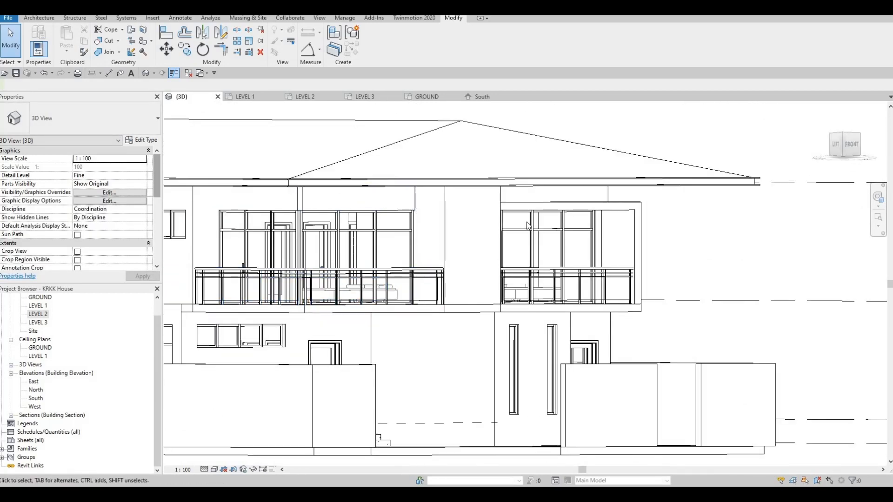
middle_drag(565, 247, 515, 340)
scroll(304, 160, up, 2)
shift+middle_drag(304, 161, 189, 84)
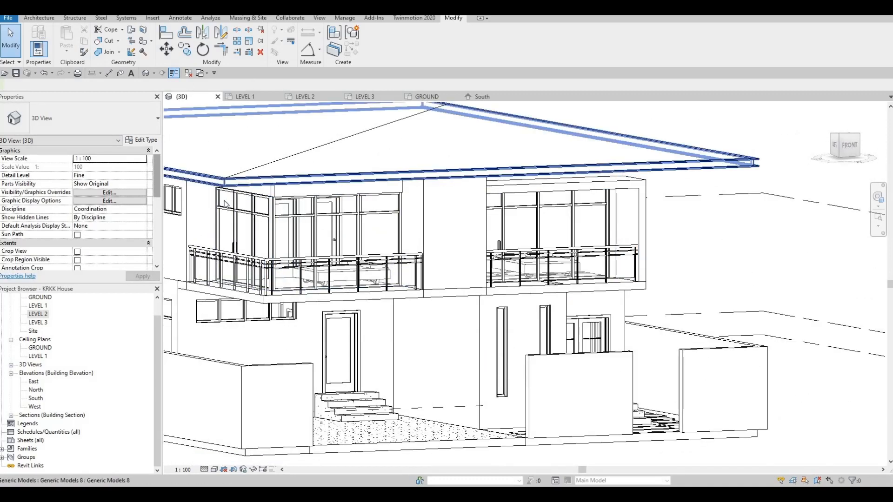
Step: Edit the roof moulding in place and start another sweep path along the outer edges of the front balcony's surround
click(227, 182)
click(376, 39)
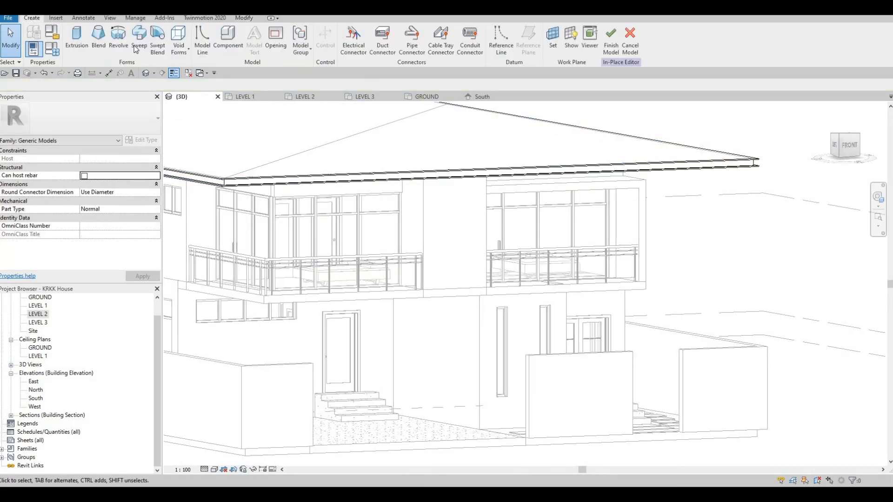
click(139, 39)
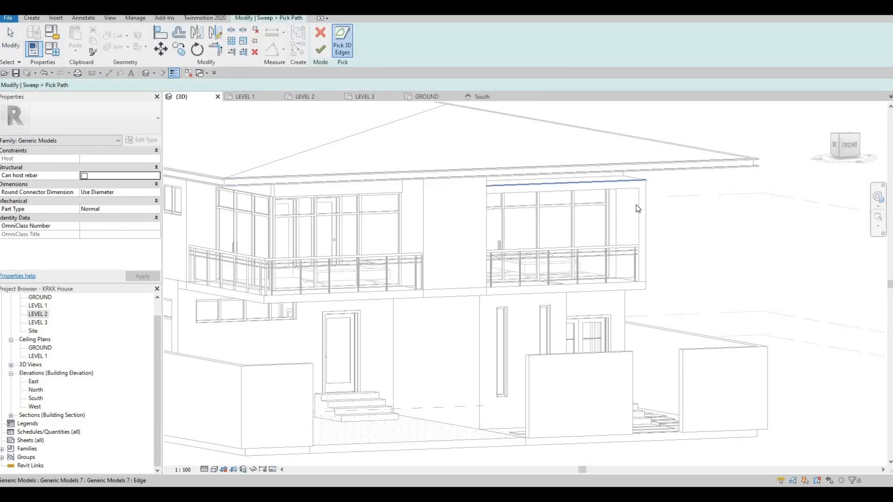
click(650, 212)
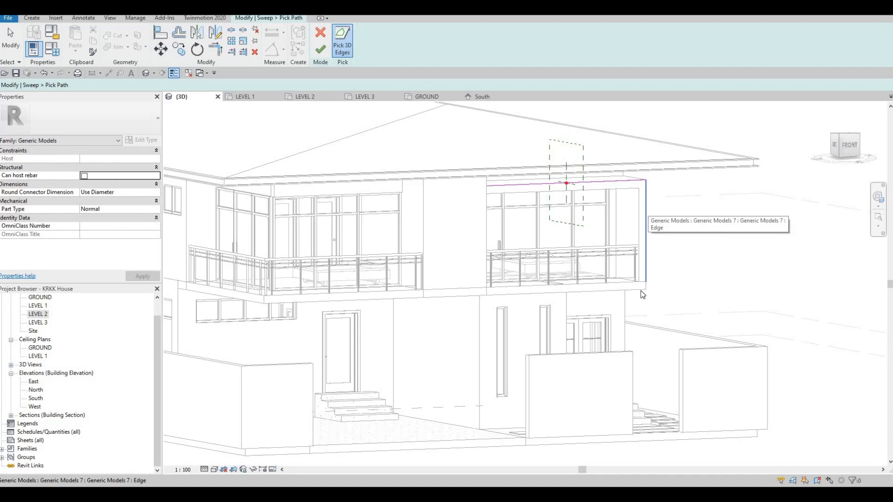
click(451, 305)
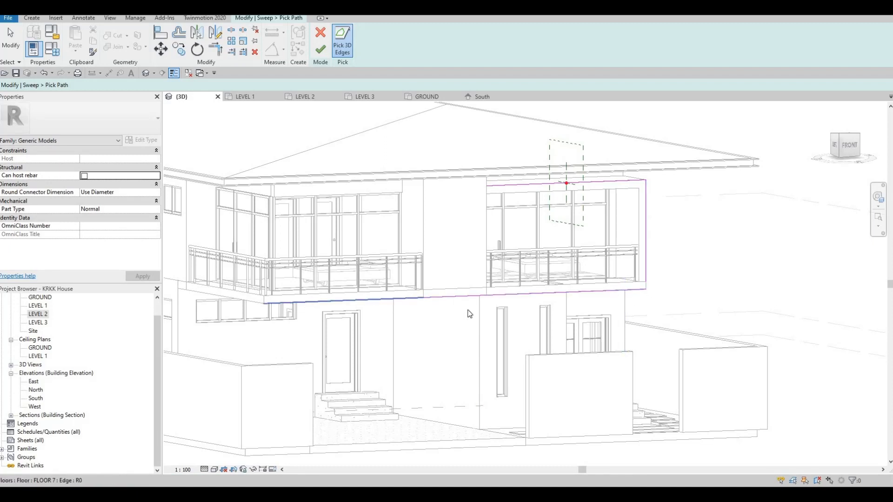
Step: Extend the sweep path along the corner balcony floor's lower outer edges back to the side wall
click(412, 303)
middle_drag(238, 301, 432, 300)
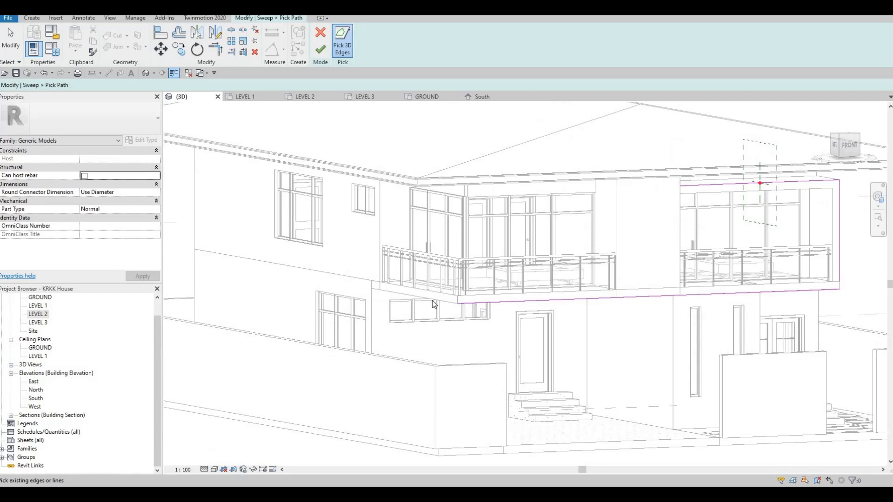
click(375, 292)
scroll(398, 295, up, 5)
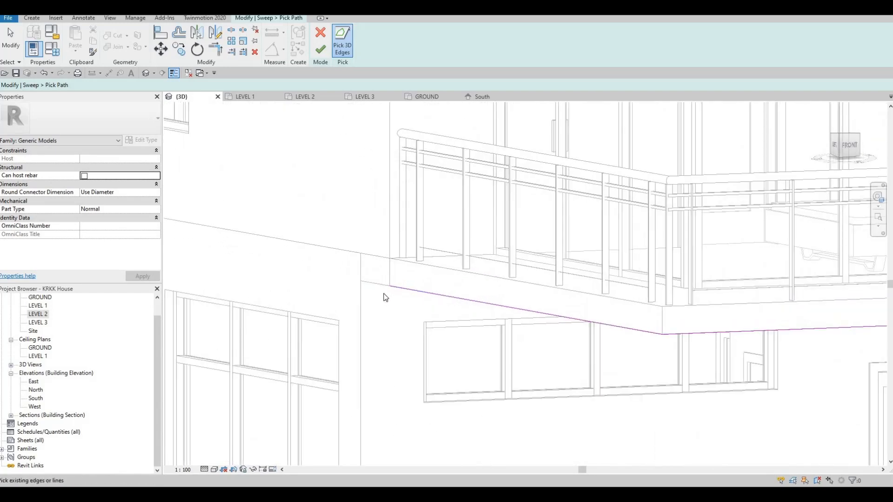
click(441, 292)
scroll(441, 292, down, 3)
scroll(553, 280, down, 3)
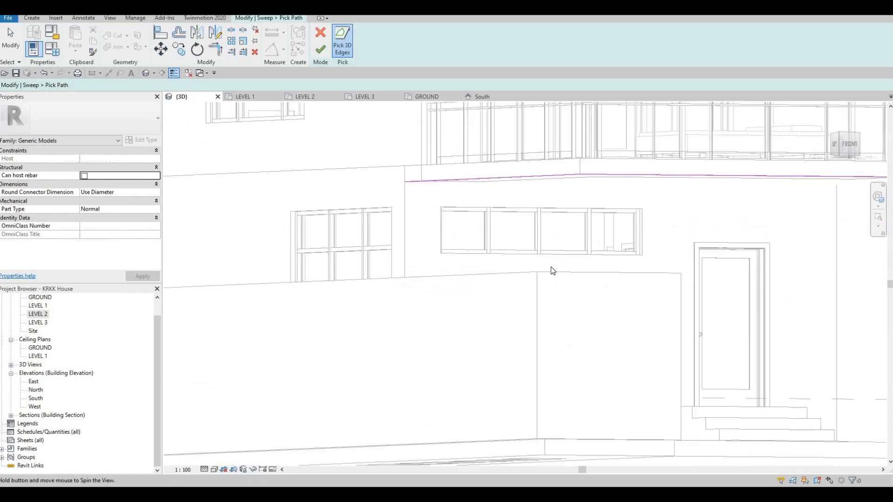
Step: Try to finish the sweep path and return to editing it at the front balcony surround's lower outer corner
scroll(499, 277, down, 3)
middle_drag(568, 193, 541, 159)
scroll(535, 158, up, 2)
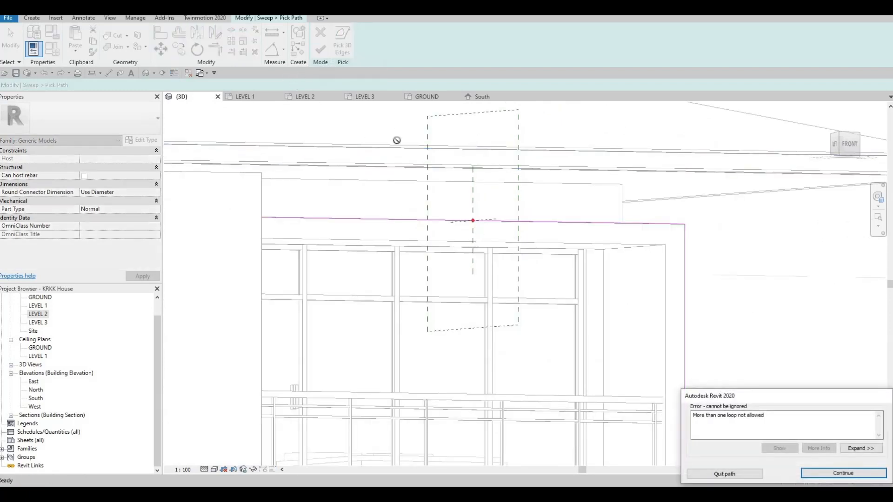
middle_drag(682, 368, 600, 284)
drag(760, 396, 679, 314)
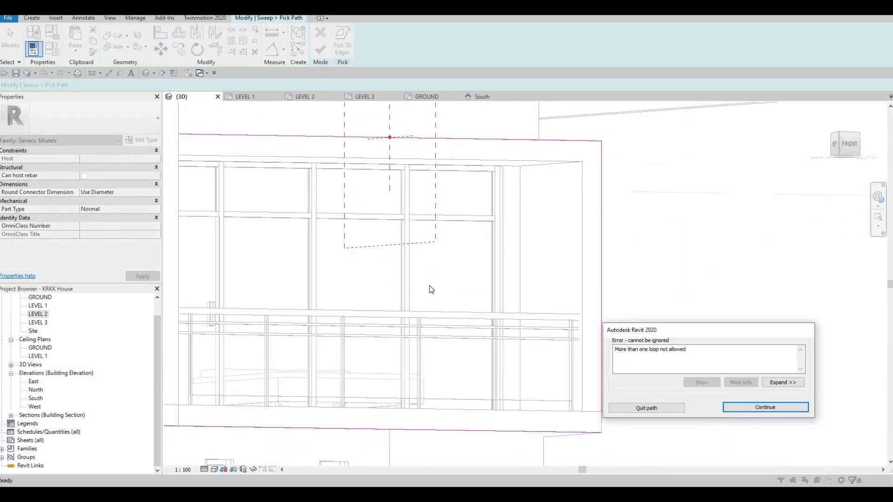
scroll(433, 285, down, 2)
middle_drag(489, 279, 555, 217)
key(Escape)
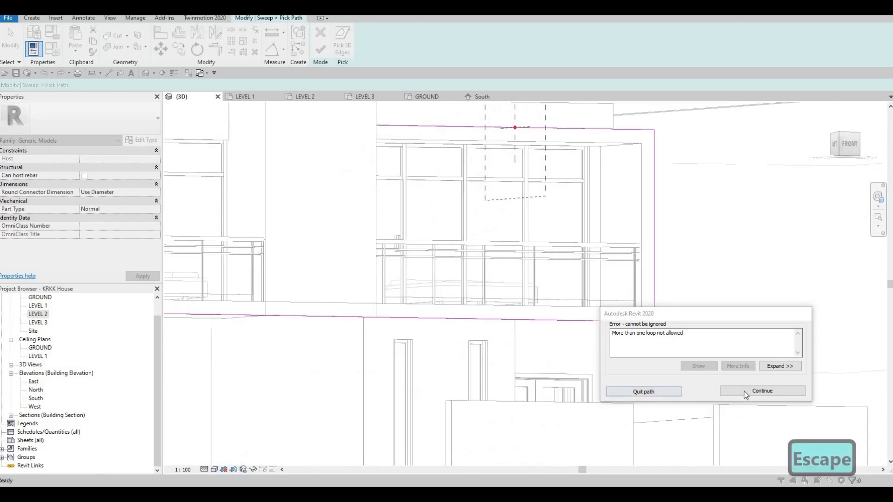
click(745, 393)
scroll(637, 349, up, 2)
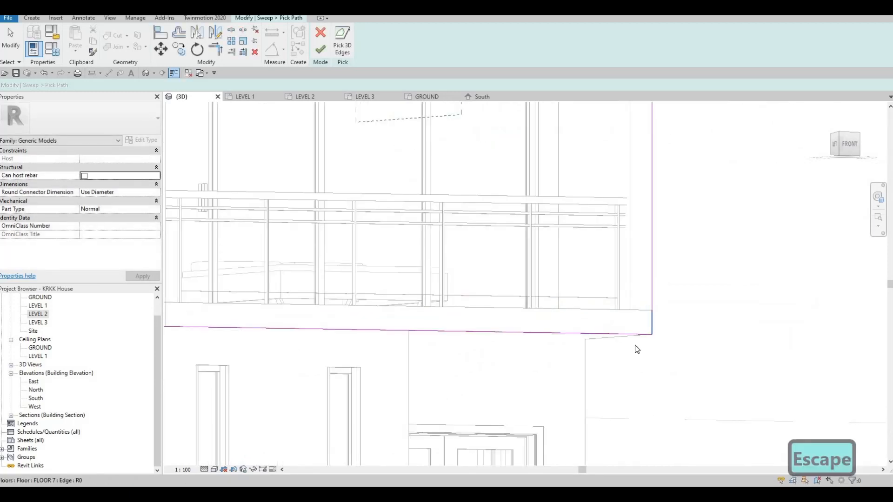
Step: Trim the surround's vertical path line and the floor's lower edge line into one corner and finish the sweep path
key(Escape)
key(Escape)
key(t)
key(r)
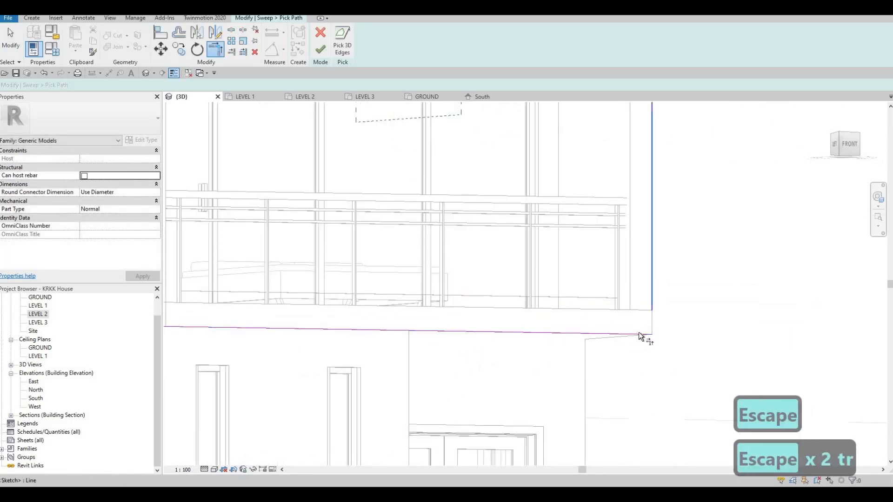
click(639, 334)
scroll(683, 344, down, 2)
mouse_move(758, 250)
middle_down()
mouse_move(770, 271)
mouse_move(643, 265)
mouse_move(804, 265)
middle_up()
scroll(804, 264, down, 2)
middle_drag(584, 283, 751, 199)
middle_drag(499, 185, 382, 169)
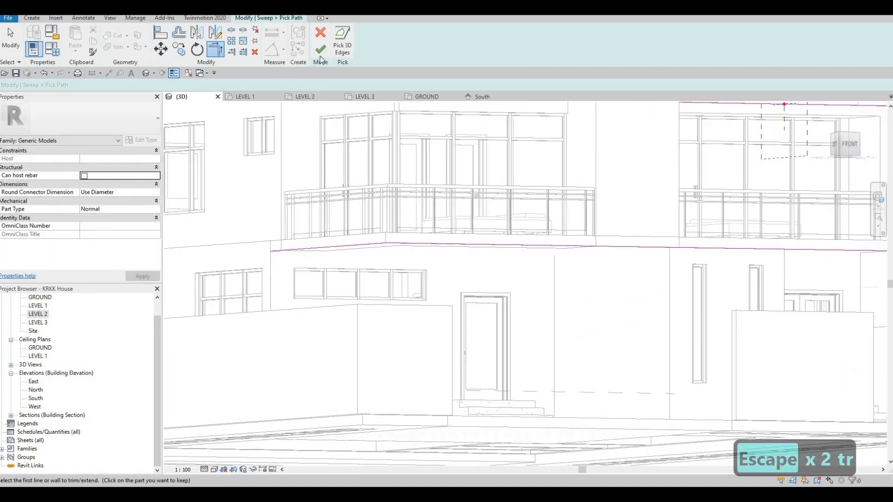
click(320, 50)
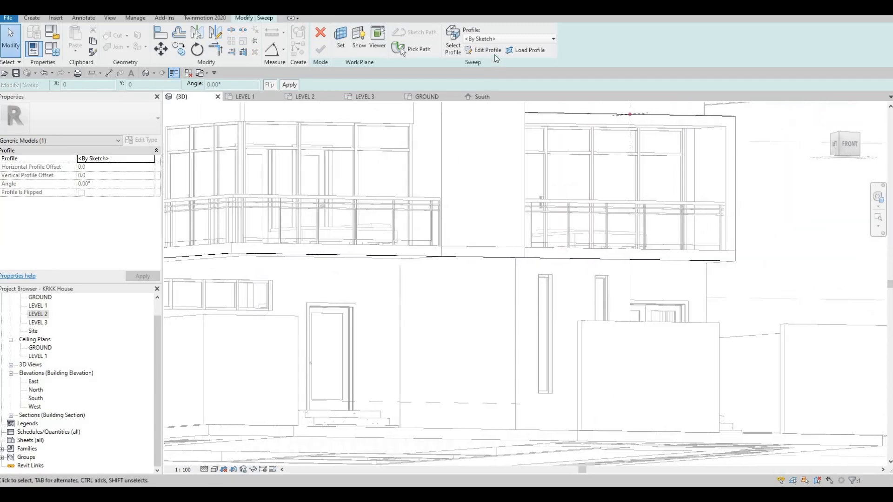
Step: Sketch a rectangular sweep profile 200 high downward from the path's reference point and set its width to 150
click(492, 52)
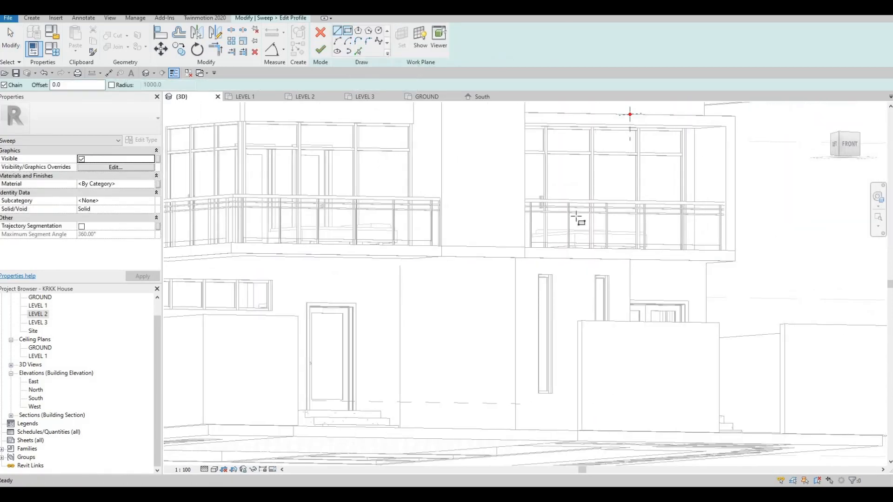
scroll(604, 200, up, 6)
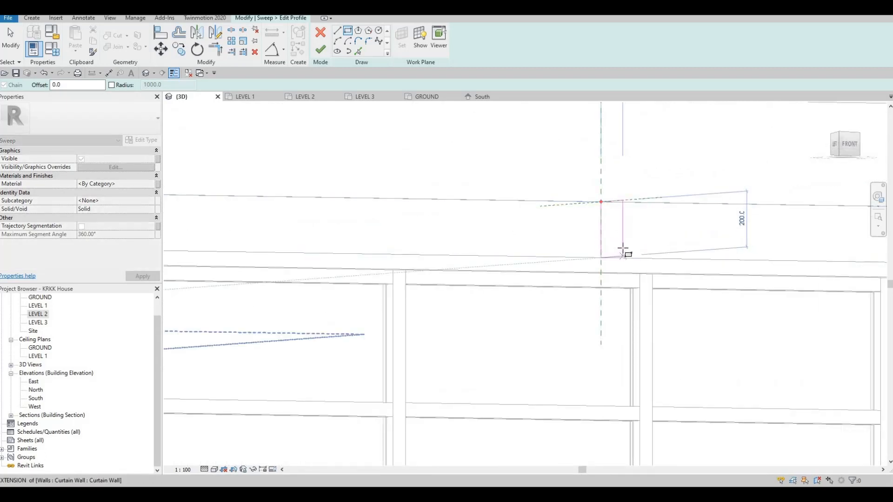
click(623, 256)
key(Escape)
key(Escape)
key(Escape)
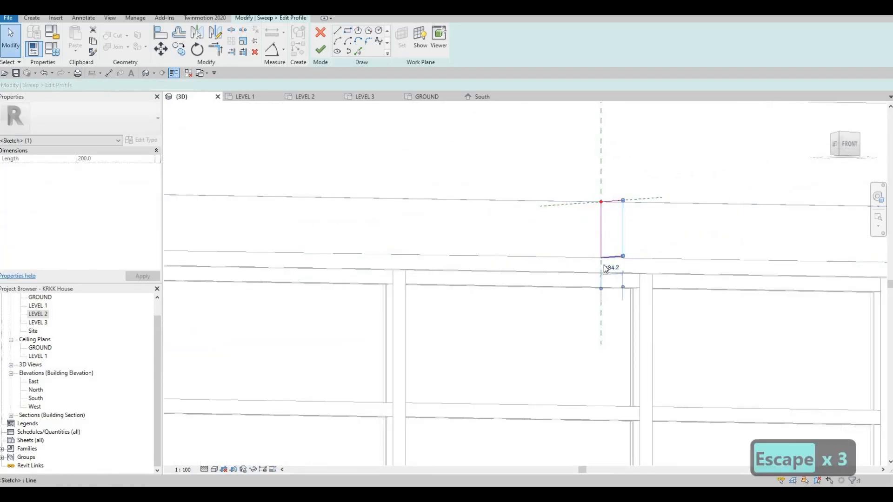
text(150)
key(Return)
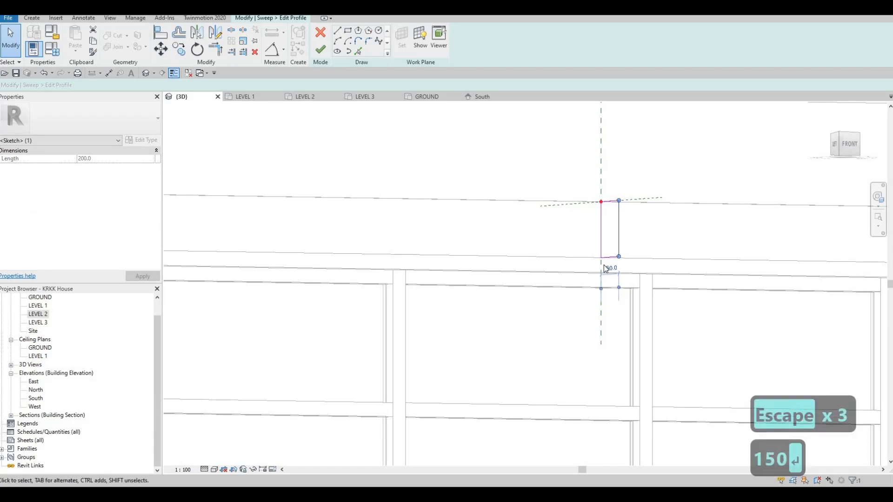
key(Escape)
key(Escape)
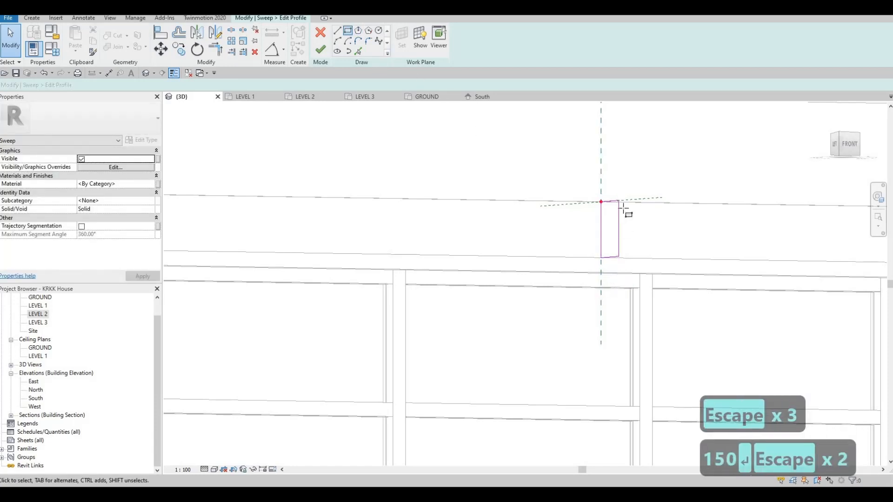
Step: Sketch a smaller rectangle about 90 by 130 inside the profile, against its edge away from the path point
scroll(623, 208, up, 2)
middle_drag(623, 208, 630, 156)
click(630, 153)
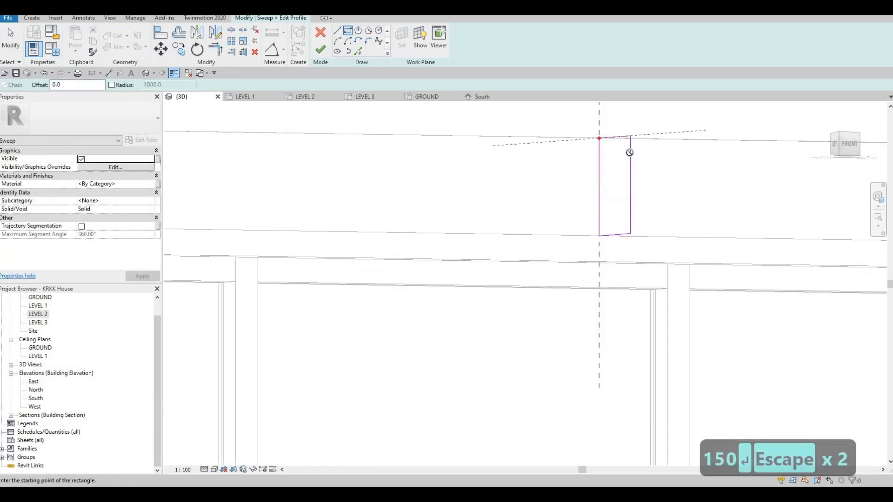
click(613, 218)
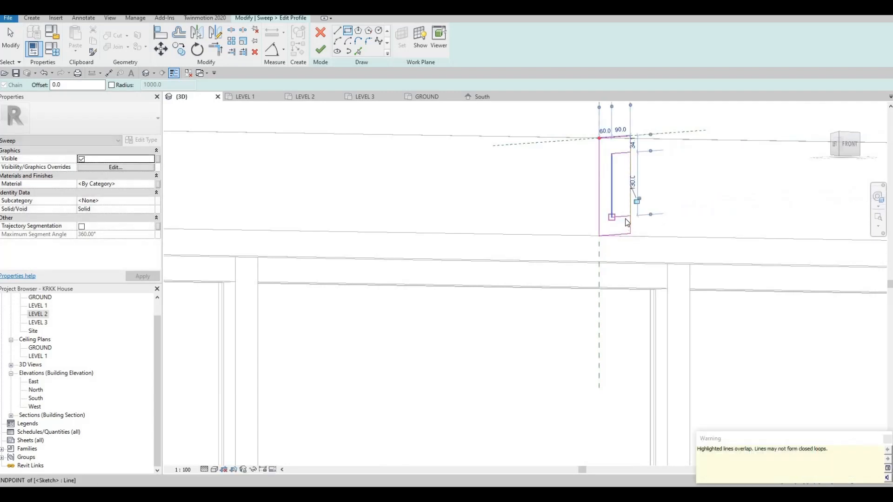
key(Escape)
key(Escape)
key(Escape)
Step: Set the inner rectangle's lower and upper edges each 25 from the matching edges of the outer rectangle
click(621, 216)
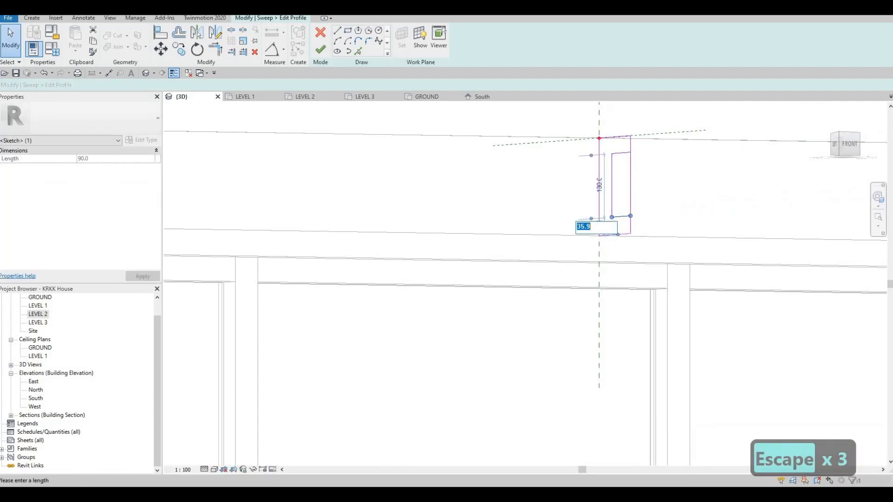
text(25)
key(Return)
key(Escape)
key(Escape)
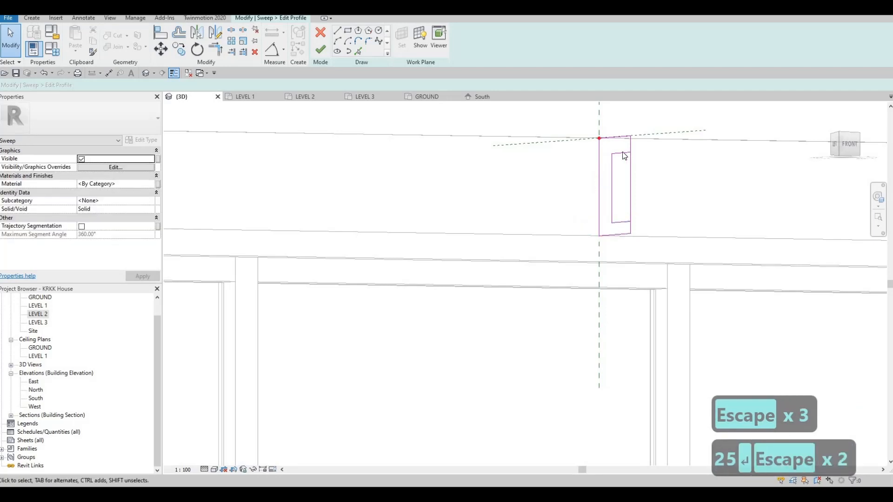
click(621, 153)
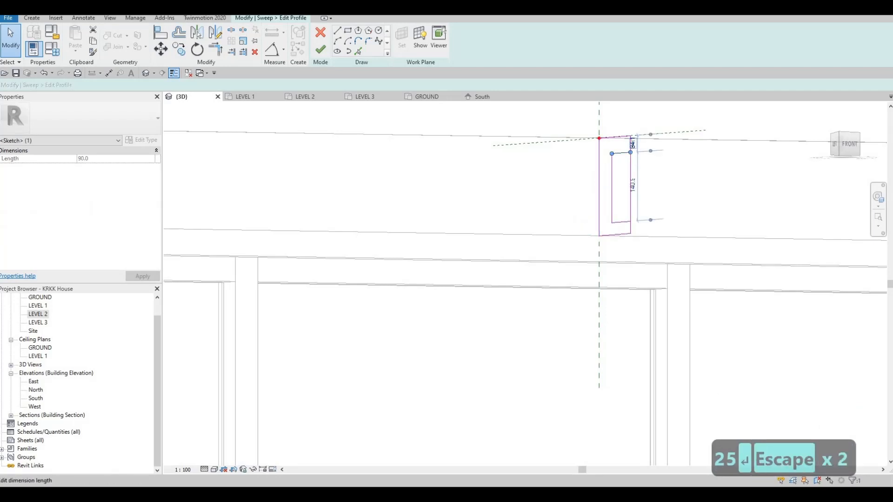
text(25)
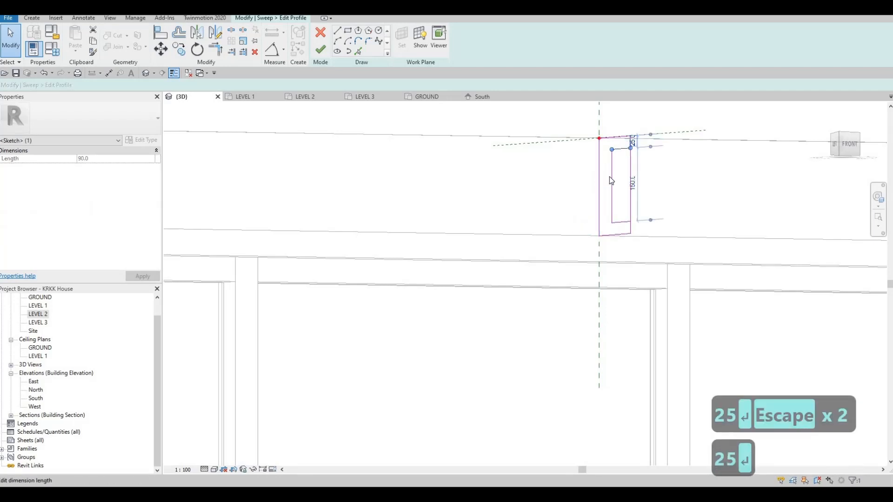
key(Return)
key(Escape)
key(Escape)
key(Escape)
Step: Set the inner rectangle's vertical edge 50 from the outer rectangle's edge at the path point
click(611, 186)
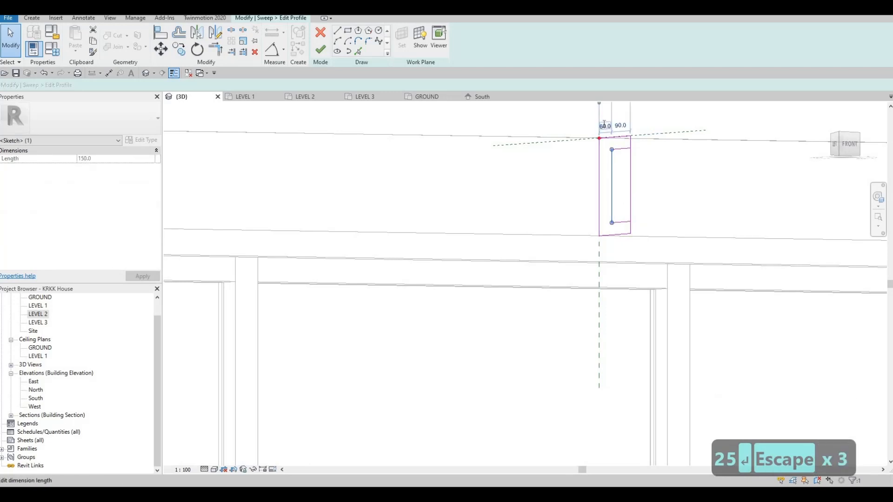
text(50)
key(Return)
key(Escape)
key(Escape)
key(Escape)
key(Escape)
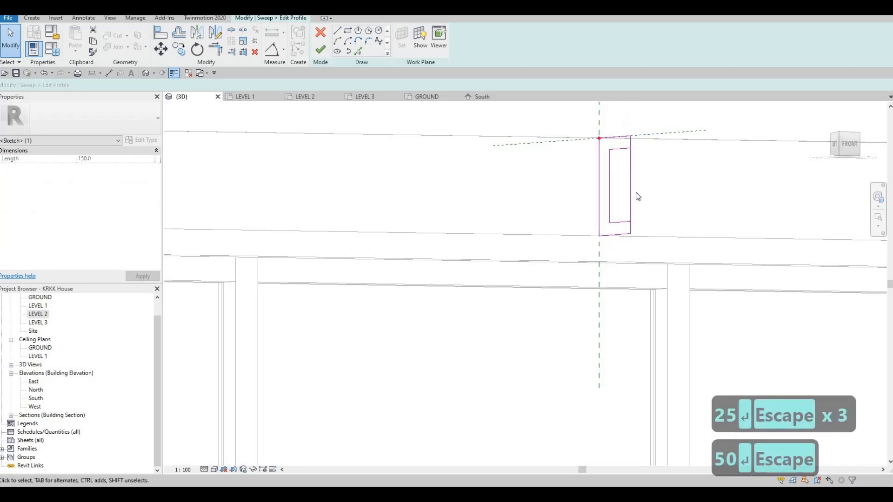
Step: Open the profile into a C shape by deleting the inner rectangle's overlapping edge and splitting and trimming the outer edge
click(631, 179)
key(Delete)
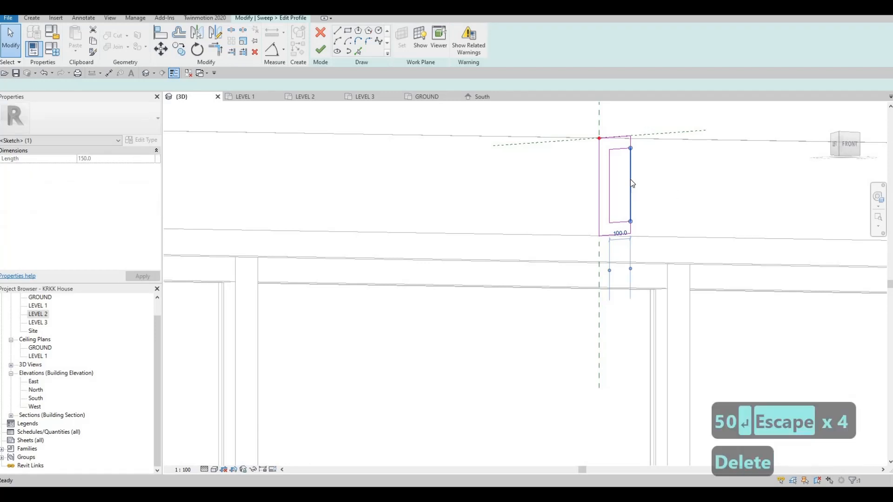
click(632, 178)
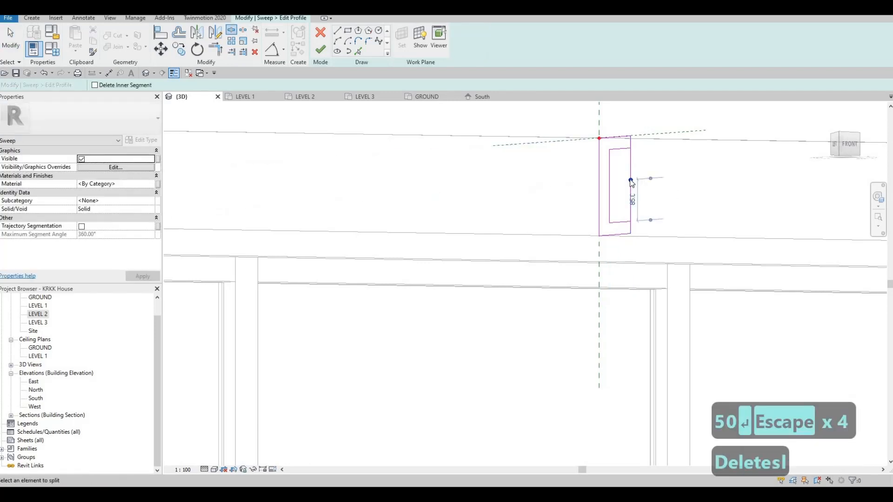
key(Escape)
key(Escape)
key(t)
key(r)
click(631, 146)
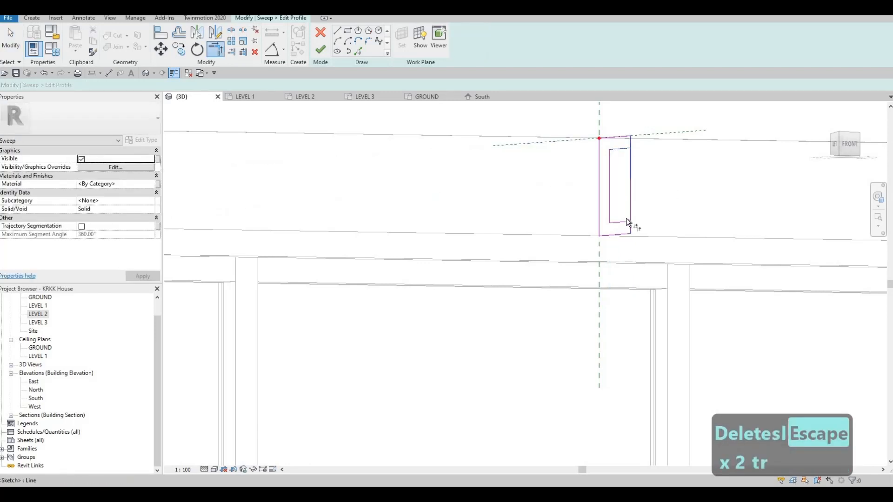
click(626, 219)
click(629, 225)
key(Escape)
key(Escape)
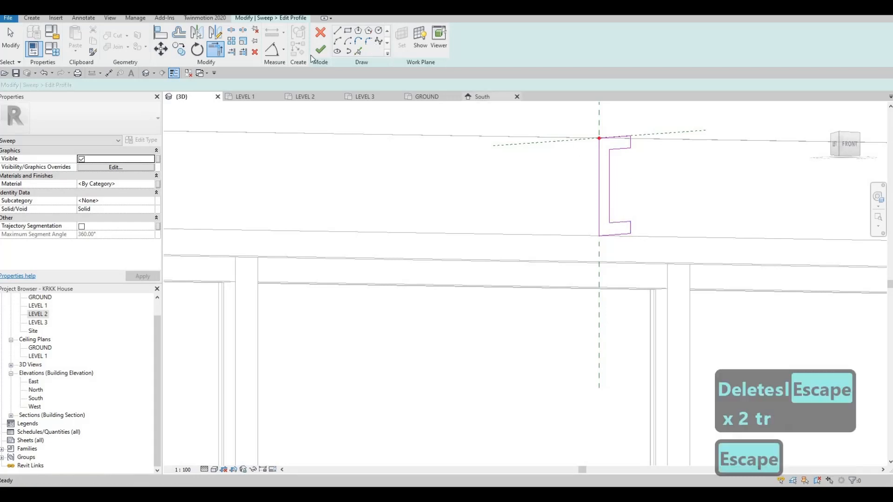
Step: Finish the sweep, assign Aluminum 5005 as its material and complete the in-place model
click(321, 50)
click(321, 50)
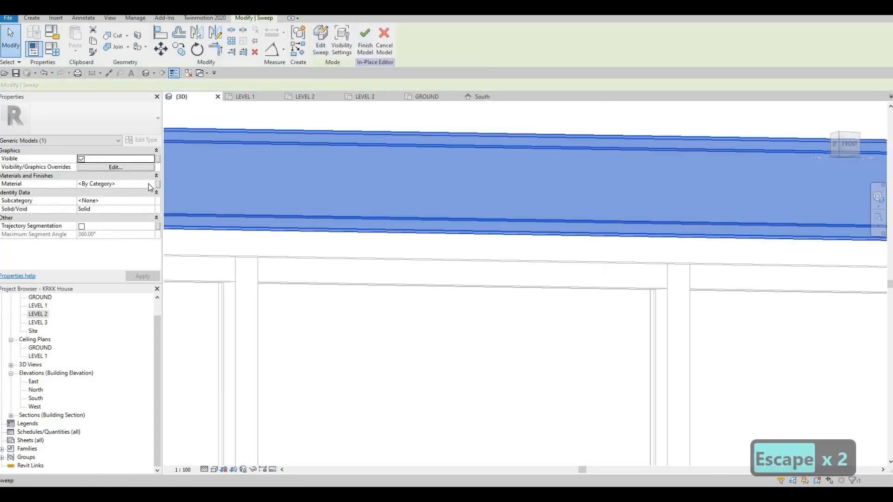
click(149, 184)
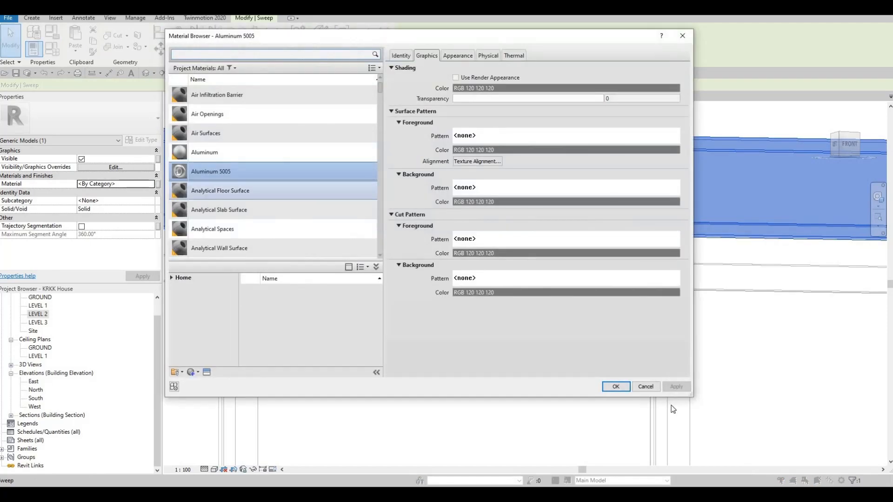
key(Return)
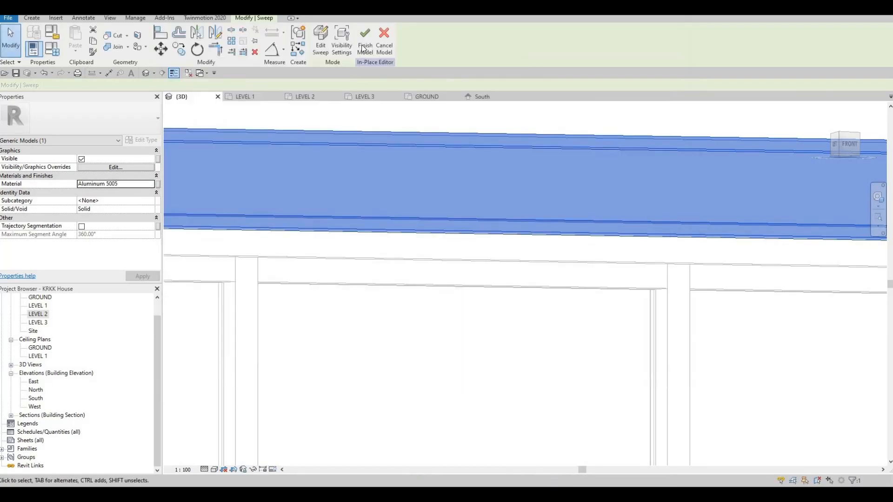
Step: Examine the finished moulding around the balcony surround and floor edges from the front and side of the house
scroll(475, 219, down, 10)
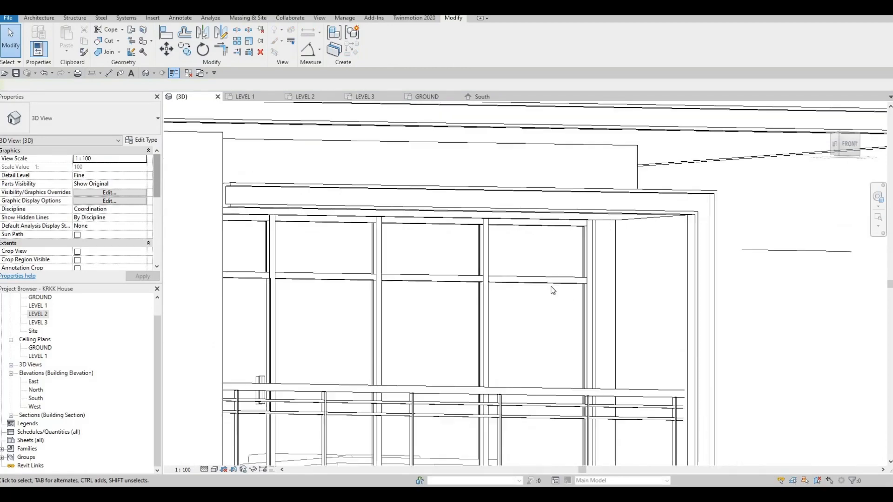
key(Escape)
shift+middle_drag(501, 352, 716, 248)
scroll(640, 264, up, 3)
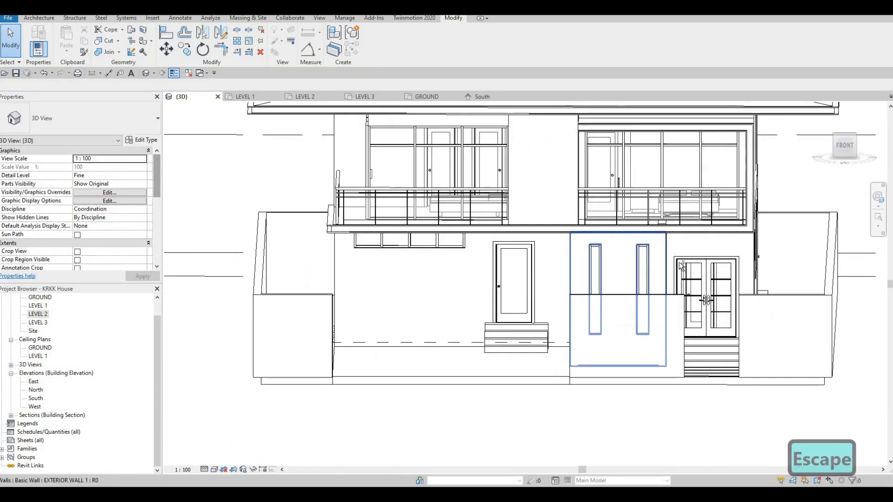
shift+middle_drag(642, 263, 730, 267)
middle_drag(479, 175, 434, 213)
scroll(454, 185, up, 3)
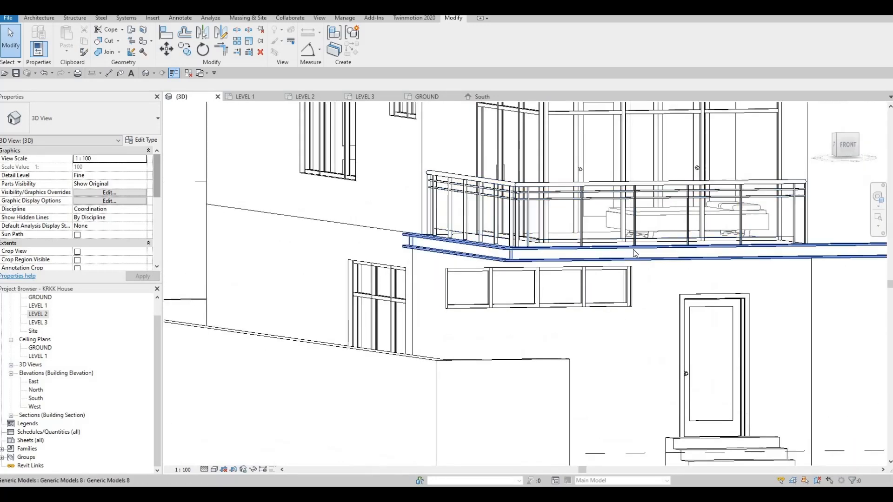
shift+middle_drag(577, 245, 637, 225)
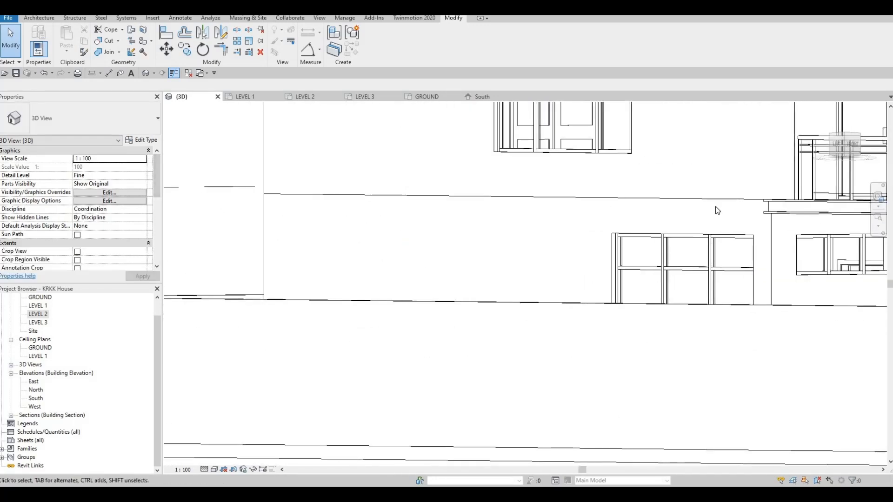
scroll(487, 231, down, 2)
middle_drag(763, 228, 438, 233)
scroll(517, 242, down, 2)
shift+middle_drag(525, 196, 529, 264)
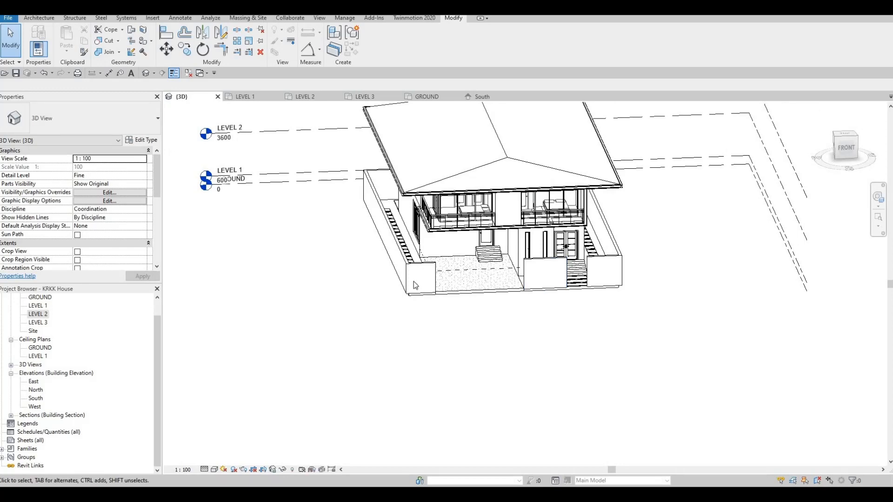
Step: Create a new in-place component in the Generic Models category, accepting the default name
scroll(414, 280, up, 5)
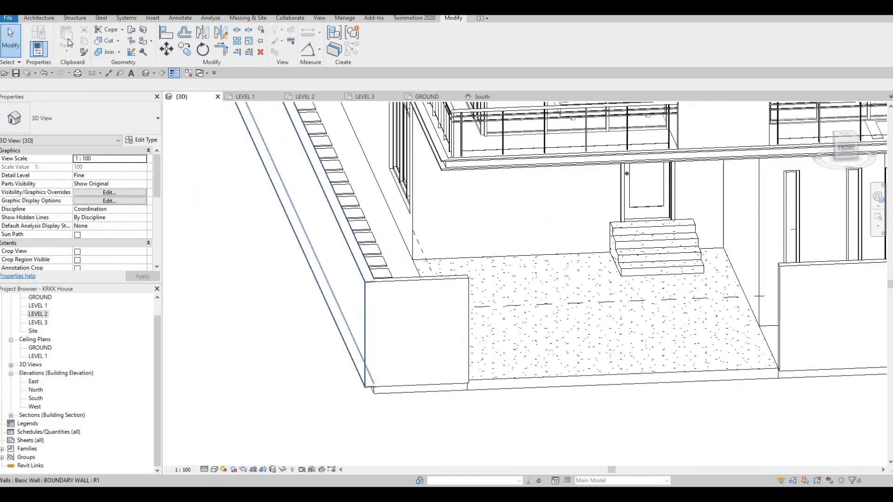
click(39, 18)
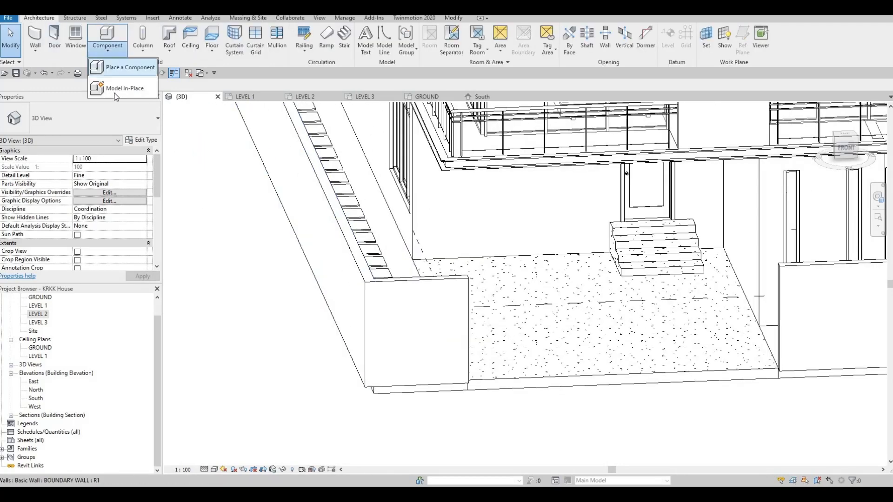
click(119, 88)
scroll(406, 241, down, 3)
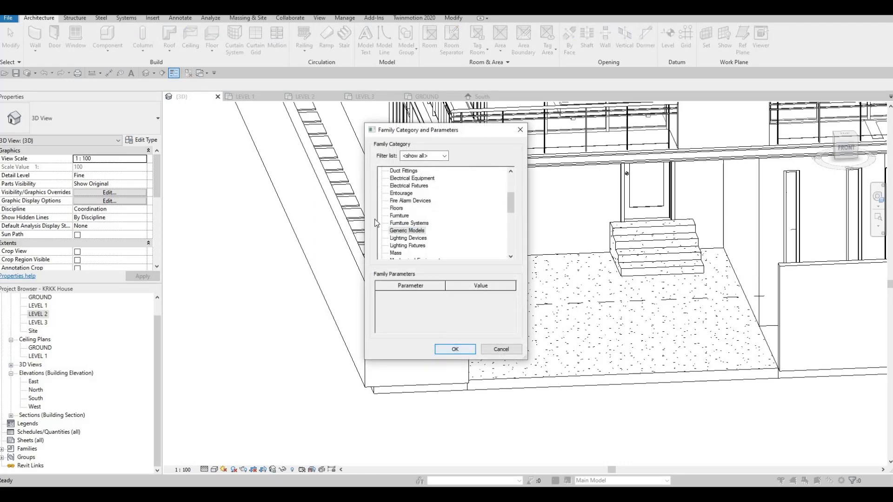
click(455, 349)
key(Return)
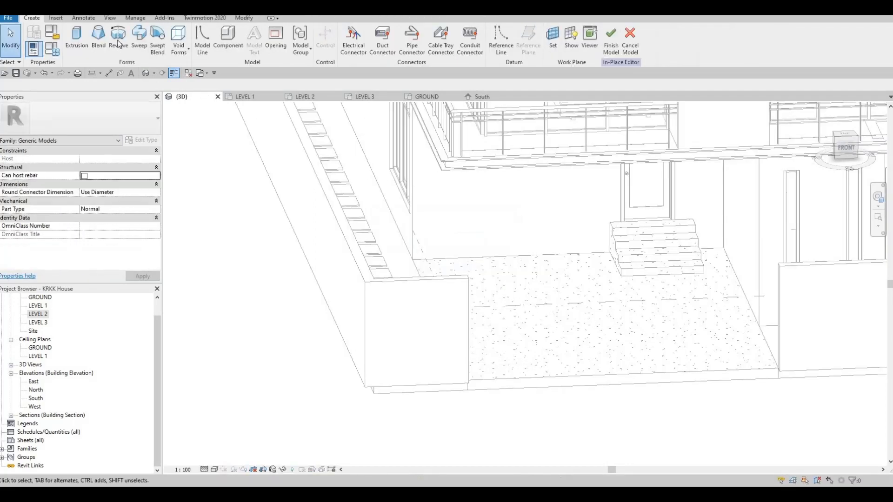
Step: Start a sweep with a picked path and select the boundary wall's top outer edges along both sides and at the front corners
click(140, 42)
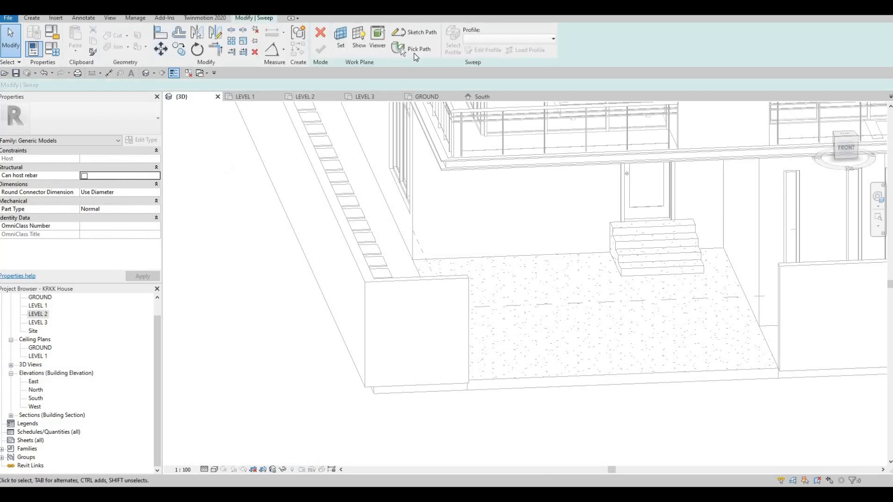
click(414, 52)
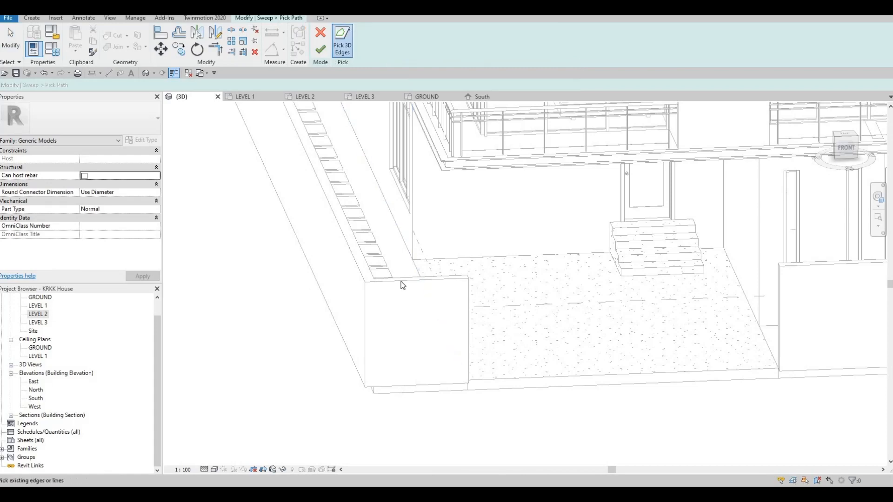
click(368, 278)
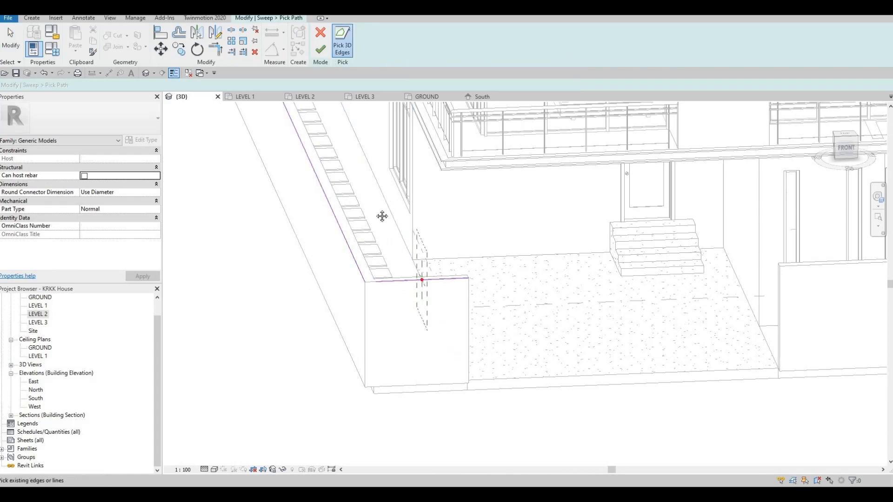
scroll(319, 201, down, 5)
scroll(321, 215, up, 3)
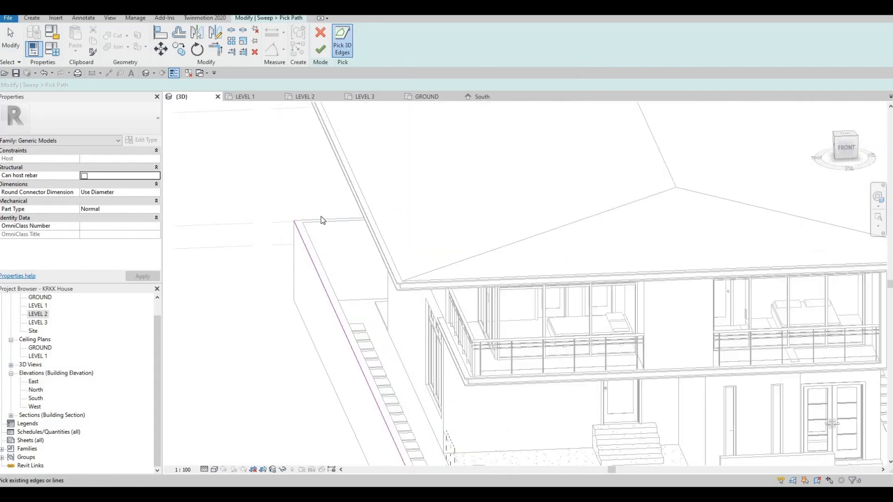
scroll(547, 279, down, 4)
scroll(539, 285, up, 2)
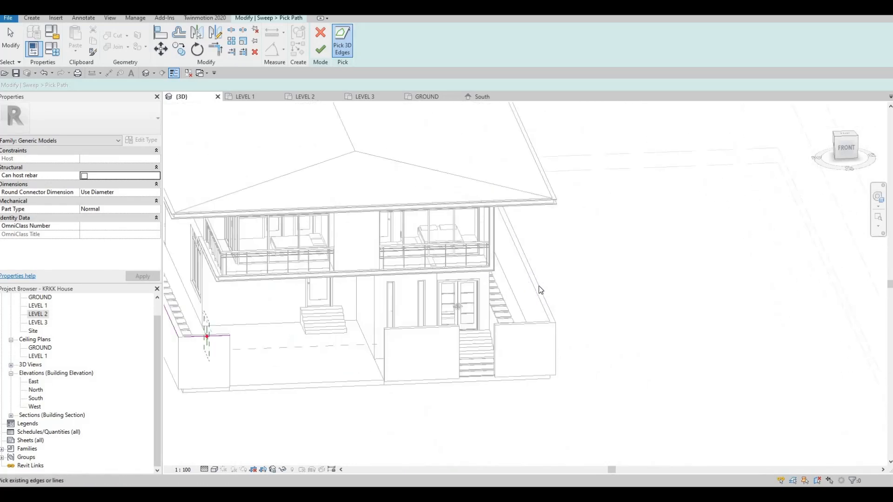
click(526, 325)
scroll(260, 344, up, 2)
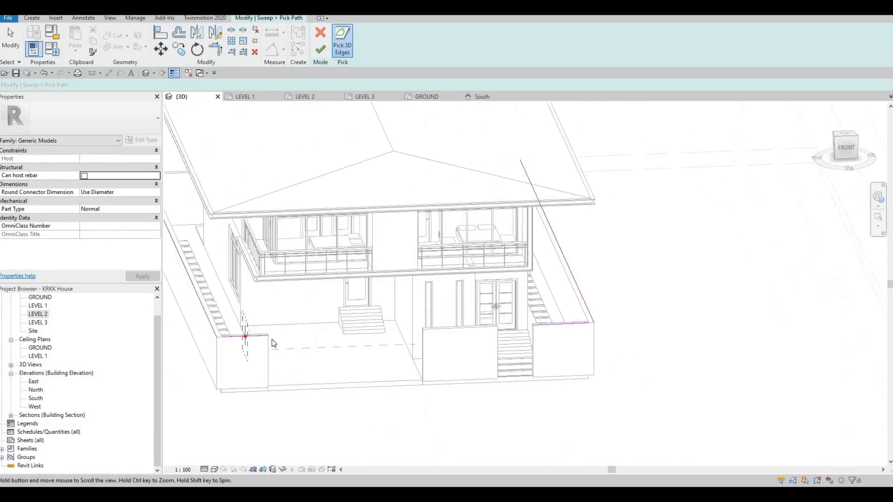
scroll(270, 335, up, 2)
Step: Trim the picked path lines into corners, extending the front line across the entrance openings
key(Escape)
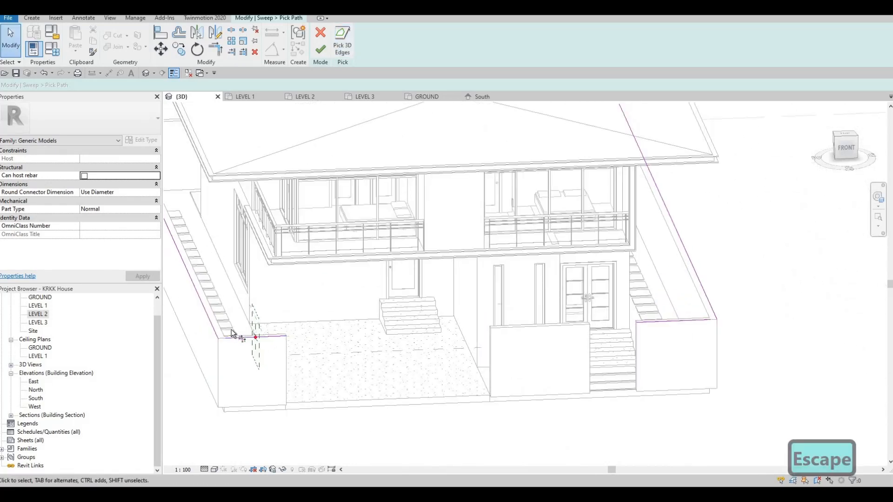
key(t)
key(r)
click(200, 303)
middle_drag(222, 278, 303, 437)
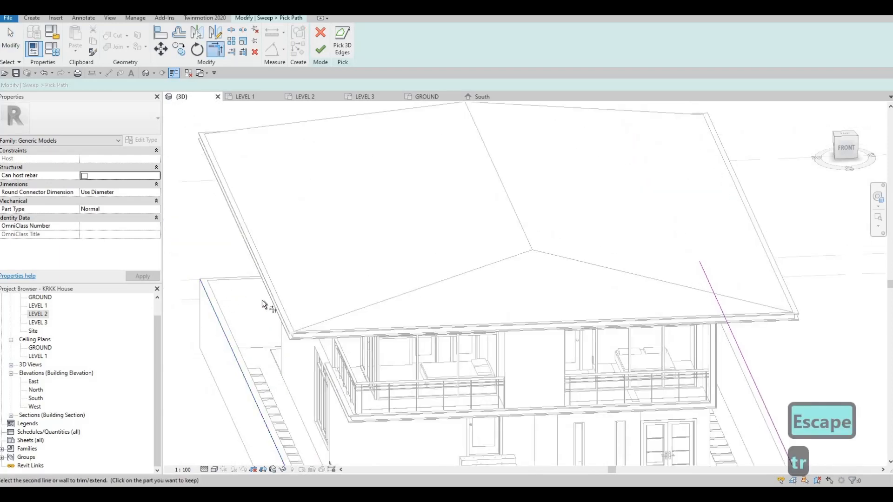
middle_drag(511, 379, 317, 293)
scroll(316, 293, down, 2)
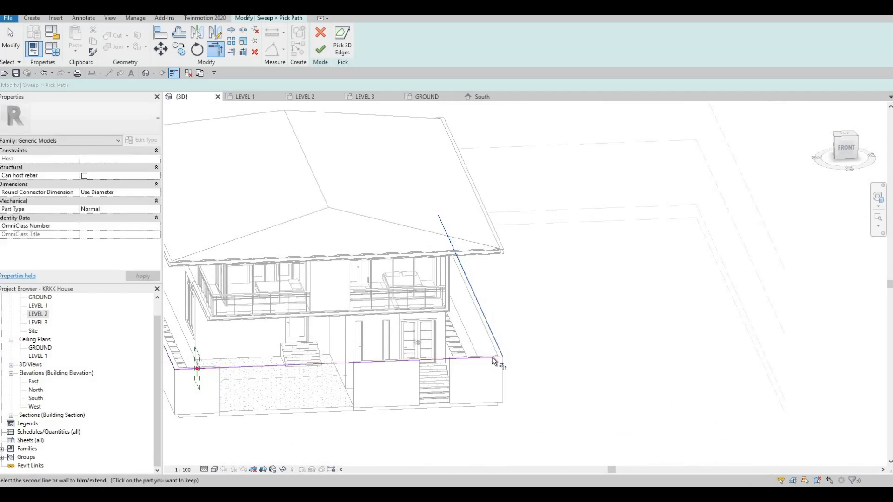
key(Escape)
Step: Pick the rear boundary wall's top outer edge as an additional path line
click(341, 46)
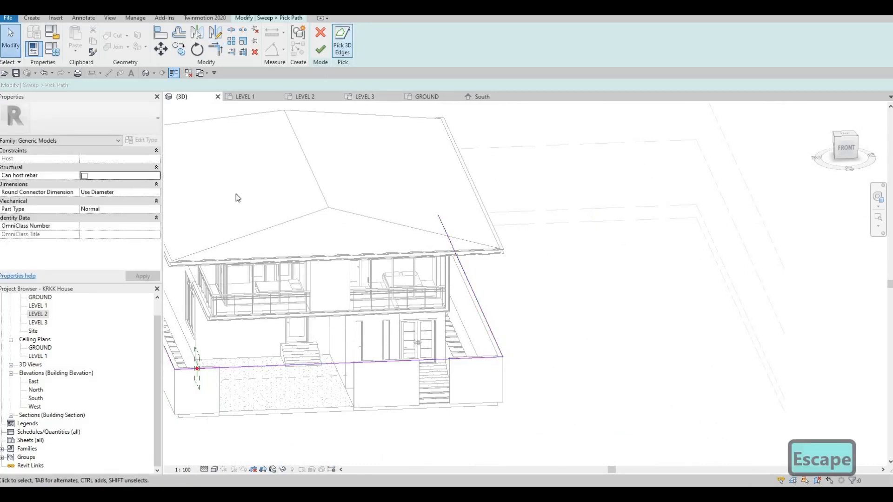
scroll(354, 261, up, 5)
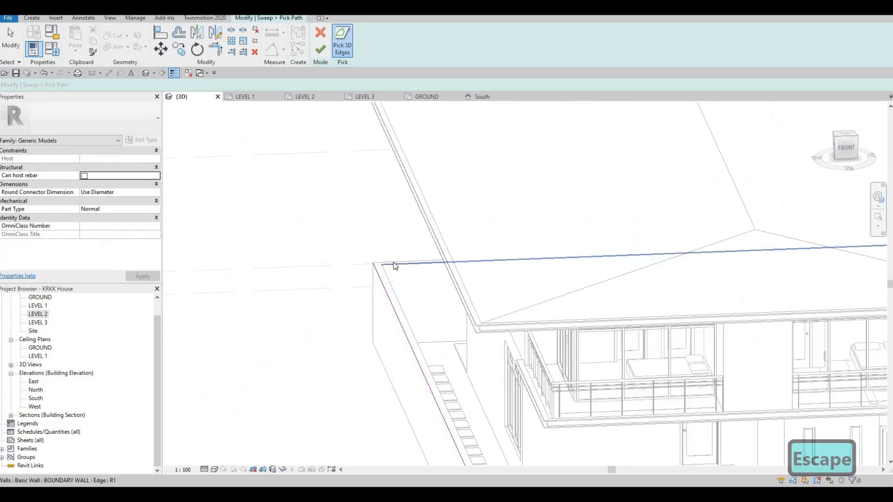
key(Escape)
key(Escape)
key(Escape)
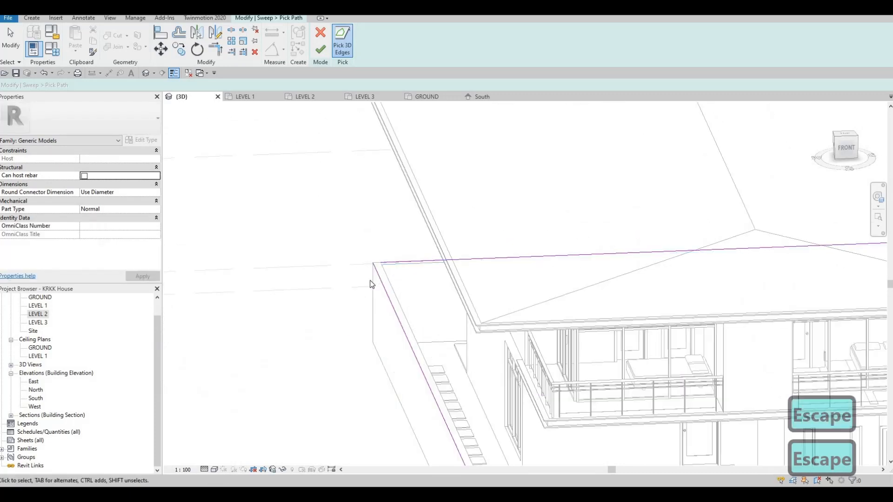
Step: Trim the rear path line to the two side lines so the back corners of the boundary wall close
key(t)
key(r)
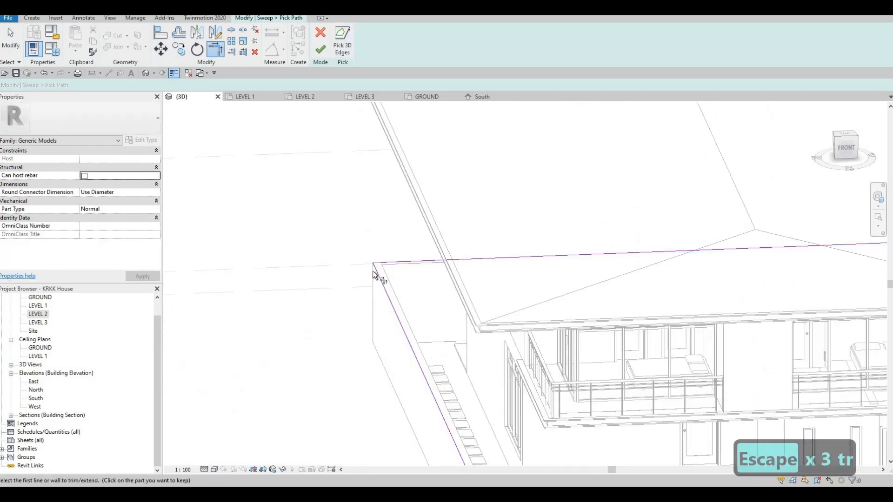
scroll(368, 301, down, 3)
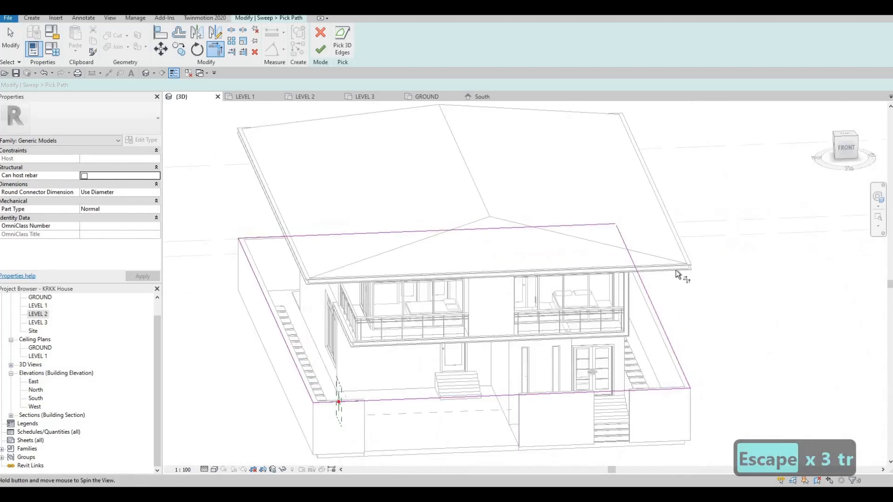
shift+middle_drag(674, 272, 643, 260)
click(644, 266)
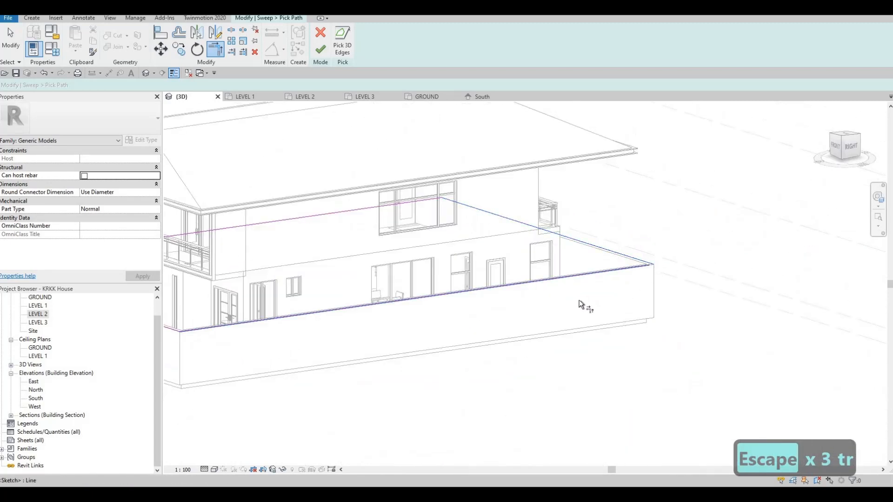
click(274, 313)
middle_drag(436, 364, 490, 343)
shift+middle_drag(242, 321, 391, 306)
key(Escape)
key(Escape)
Step: Delete the front path line that spans the gate openings between the front wall segments
middle_drag(674, 330, 465, 285)
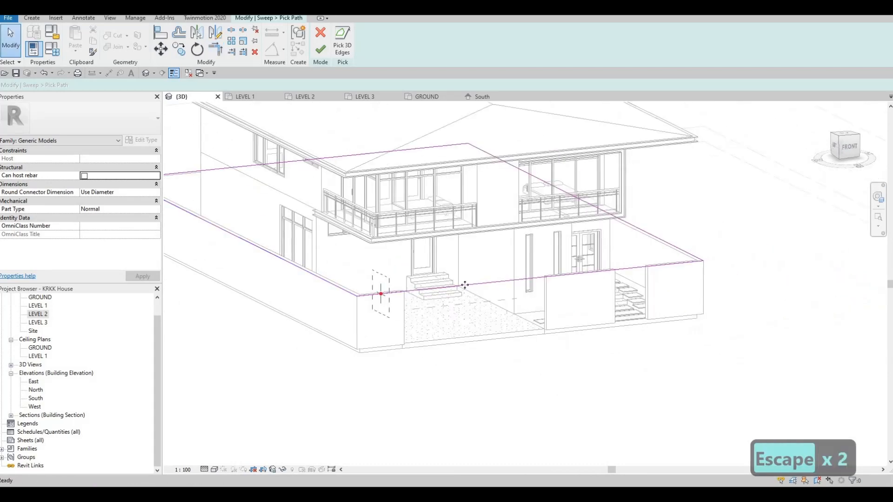
click(459, 287)
key(Delete)
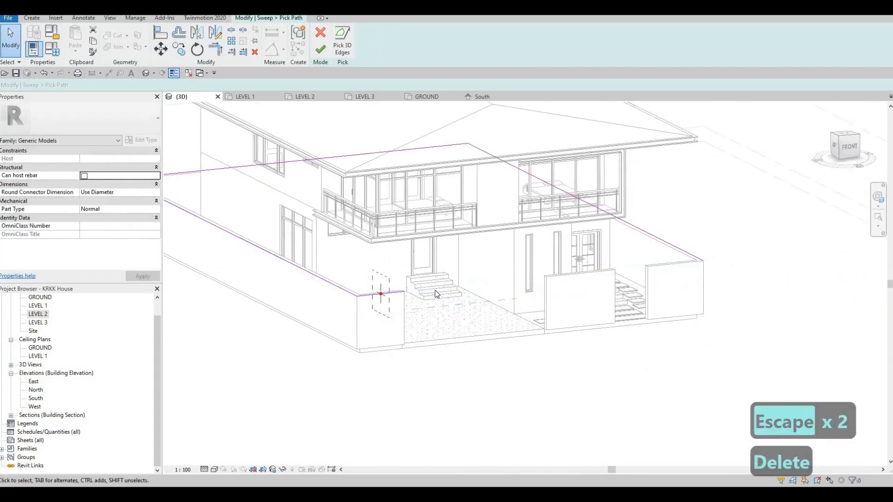
Step: Pick the top edge of the short front wall beside the entrance steps and trim it to the side path line
scroll(647, 253, up, 3)
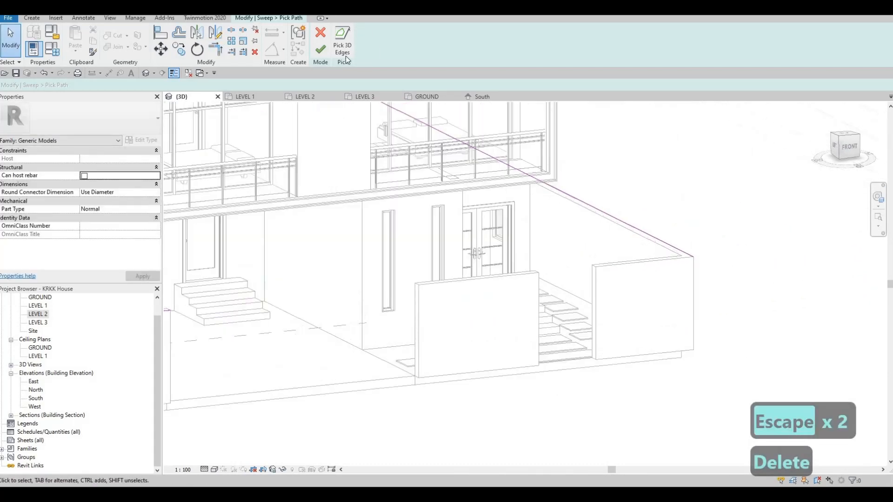
key(Escape)
click(339, 45)
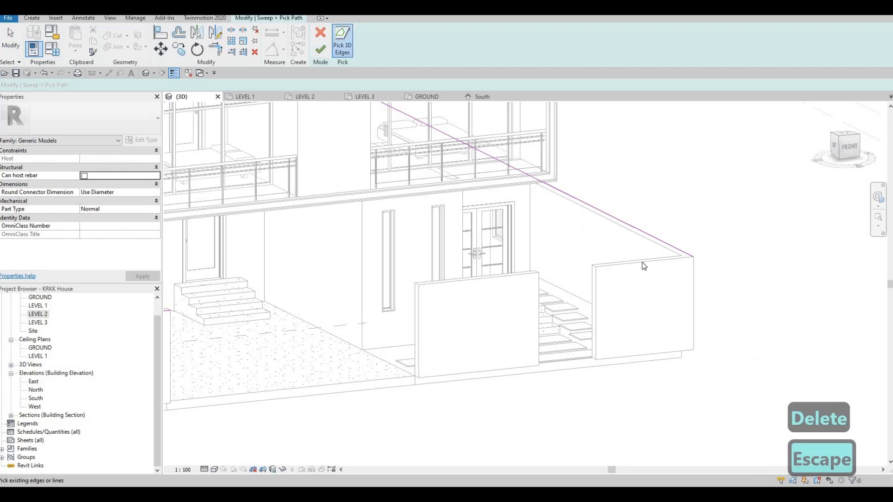
key(Escape)
key(Escape)
key(Escape)
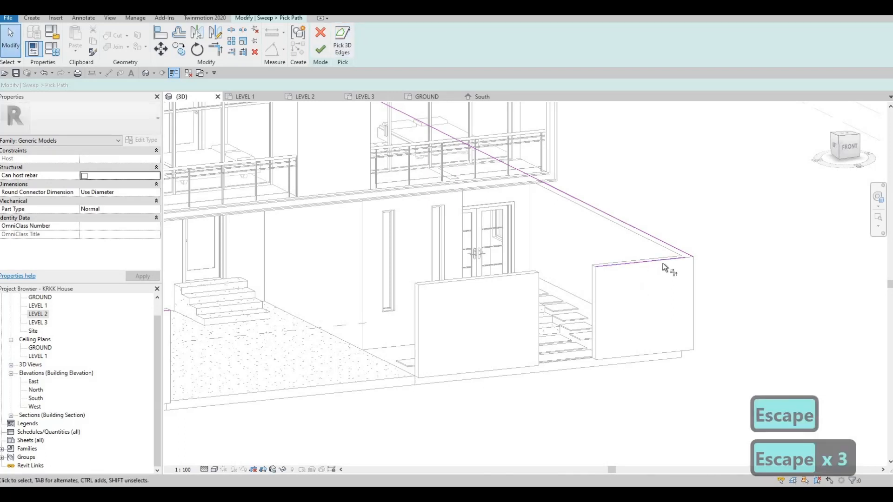
key(t)
key(r)
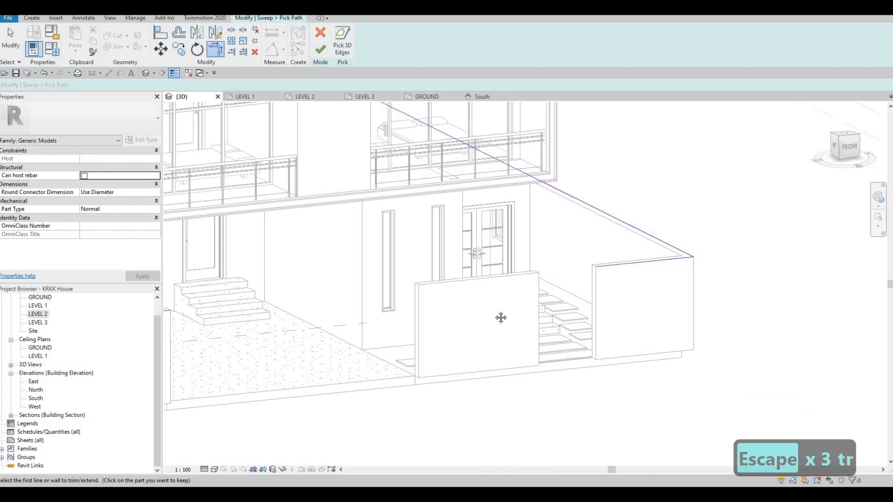
scroll(493, 321, down, 3)
key(Escape)
Step: Check the path around the boundary wall and finish the sweep path
shift+middle_drag(484, 326, 473, 350)
shift+middle_drag(561, 306, 507, 327)
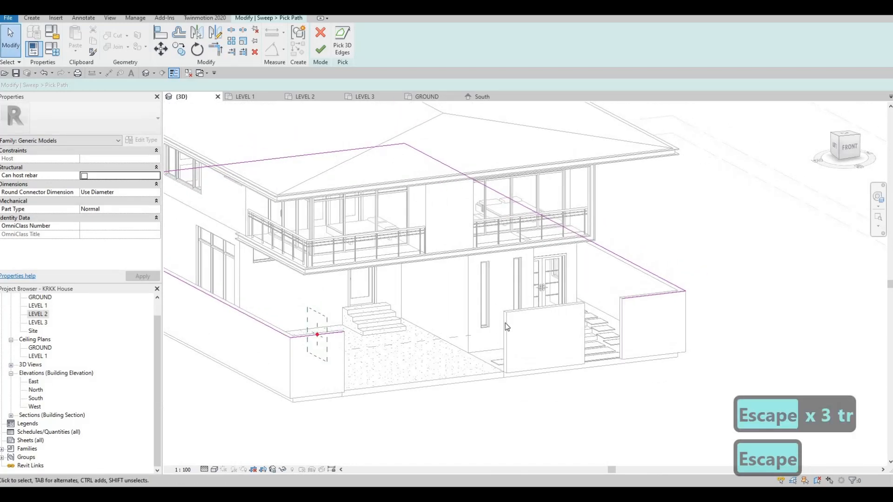
middle_drag(428, 295, 418, 280)
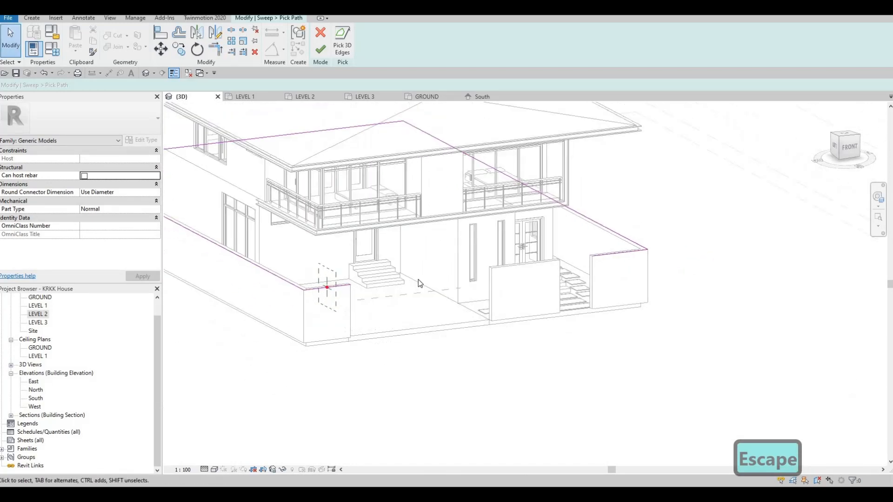
scroll(417, 280, down, 2)
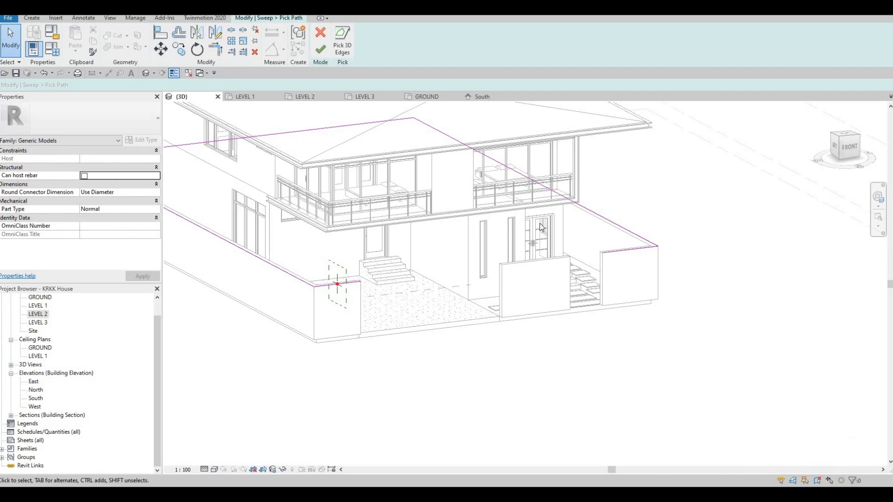
click(320, 49)
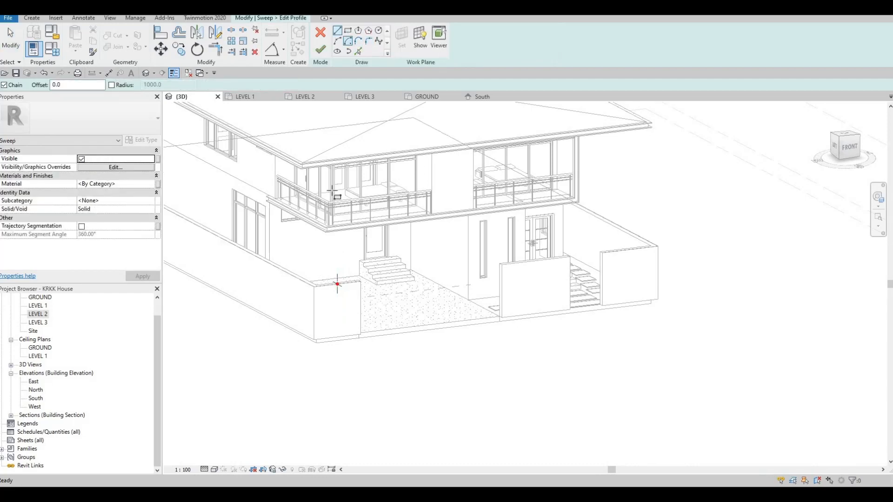
Step: Sketch a rectangular sweep profile about 360 wide and 40 high, starting at the path point on top of the boundary wall
scroll(340, 283, up, 6)
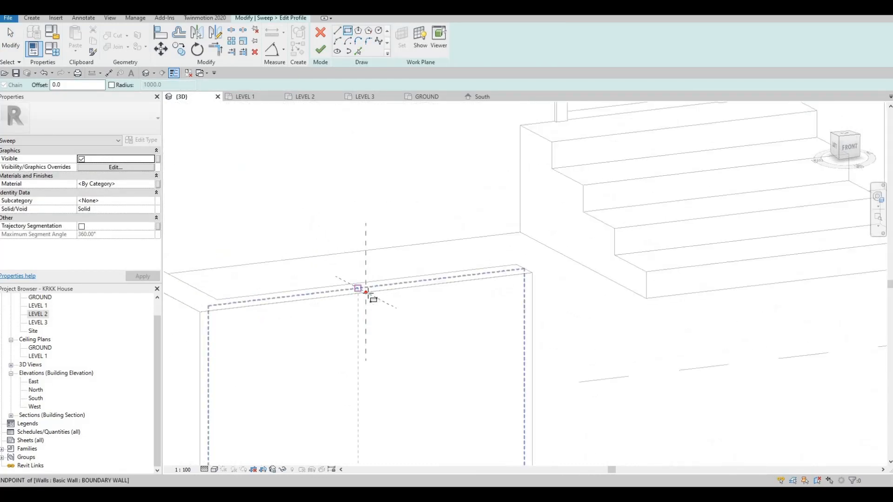
click(327, 270)
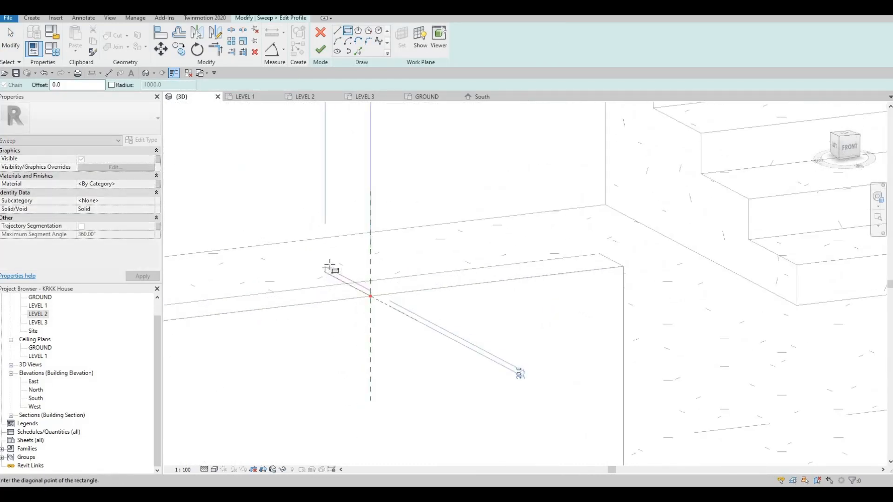
click(370, 289)
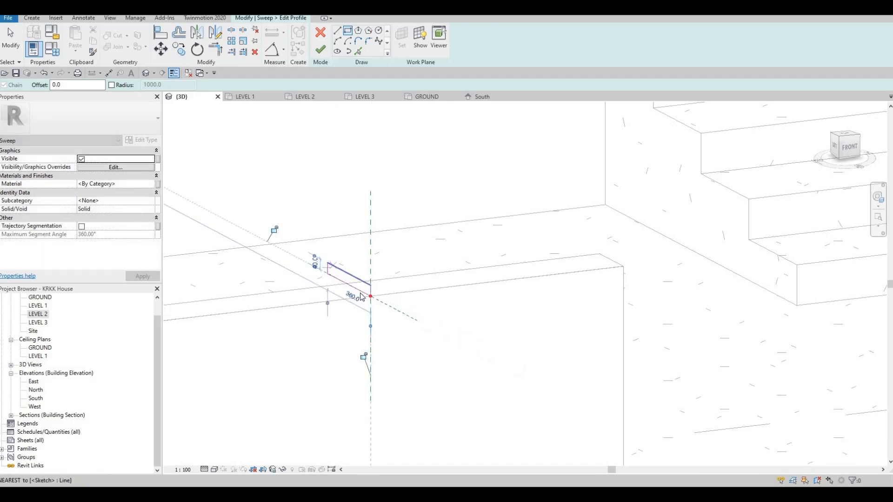
scroll(369, 293, up, 2)
key(Escape)
key(Escape)
key(Escape)
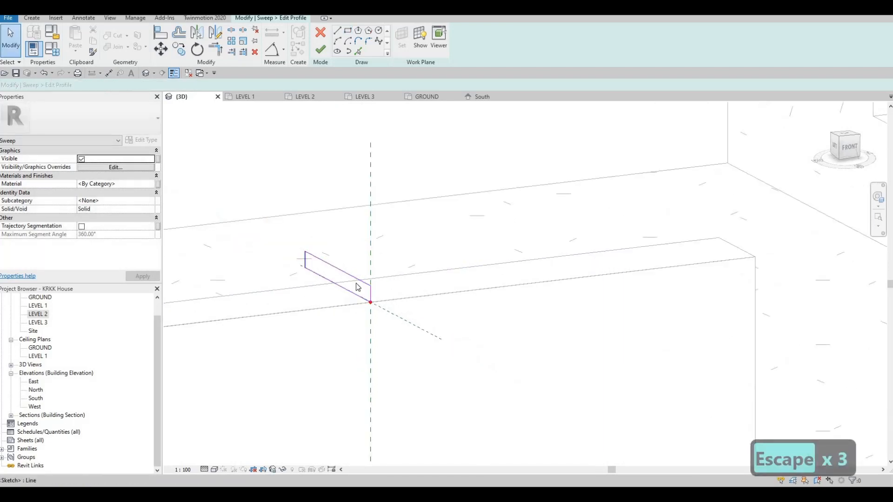
Step: Set the width of the rectangular sweep profile on the boundary wall to 400
click(363, 296)
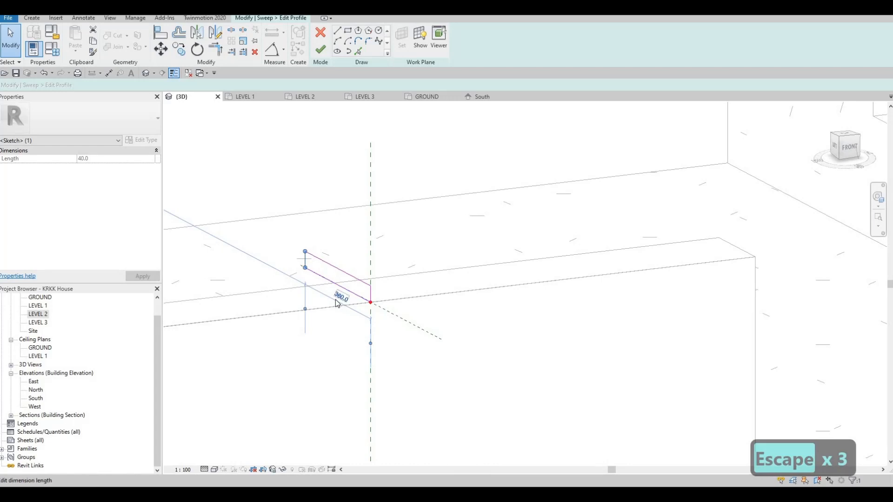
text(400)
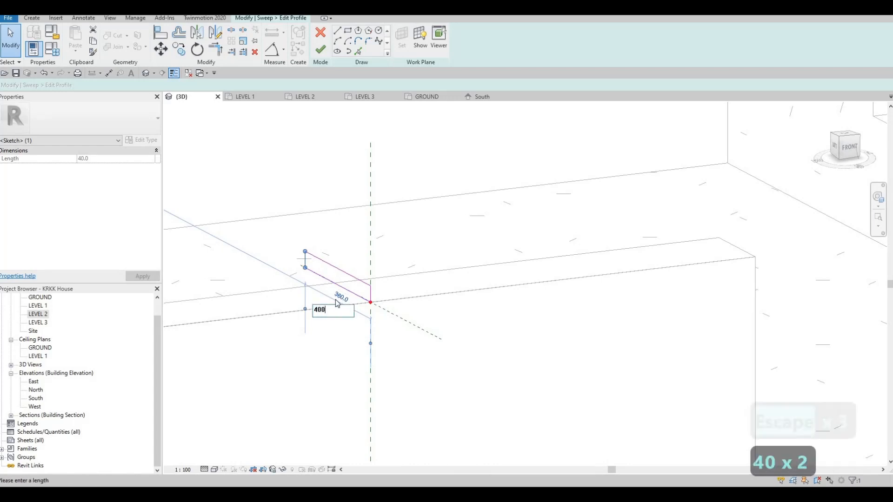
key(Return)
key(Escape)
key(Escape)
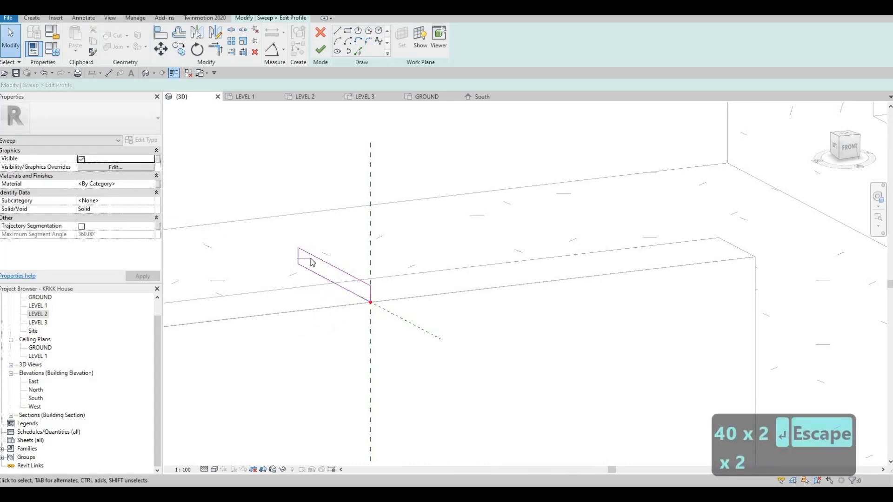
Step: Move the whole profile rectangle 100 toward the outer side so its midpoint sits on the boundary wall's centreline
key(Tab)
click(304, 252)
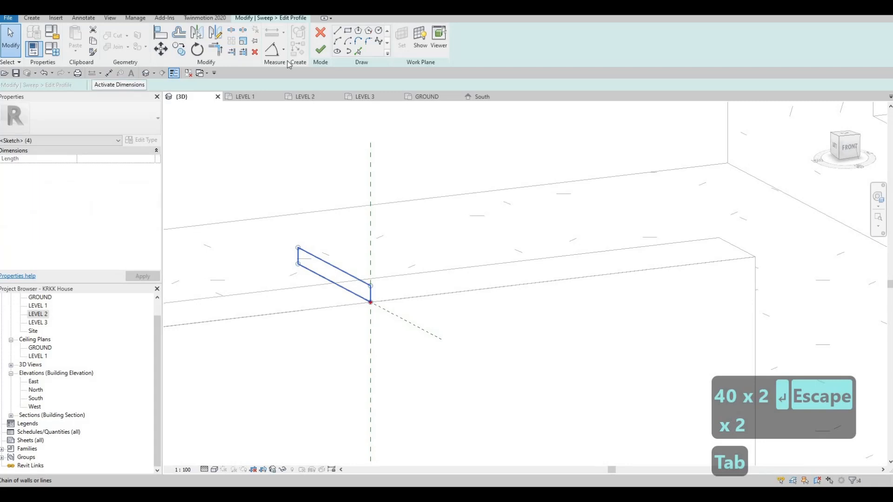
click(161, 49)
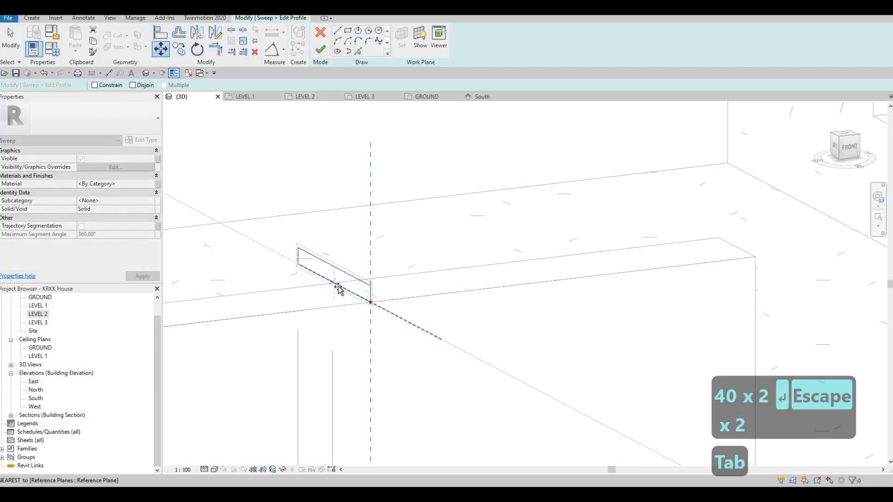
click(334, 283)
click(353, 292)
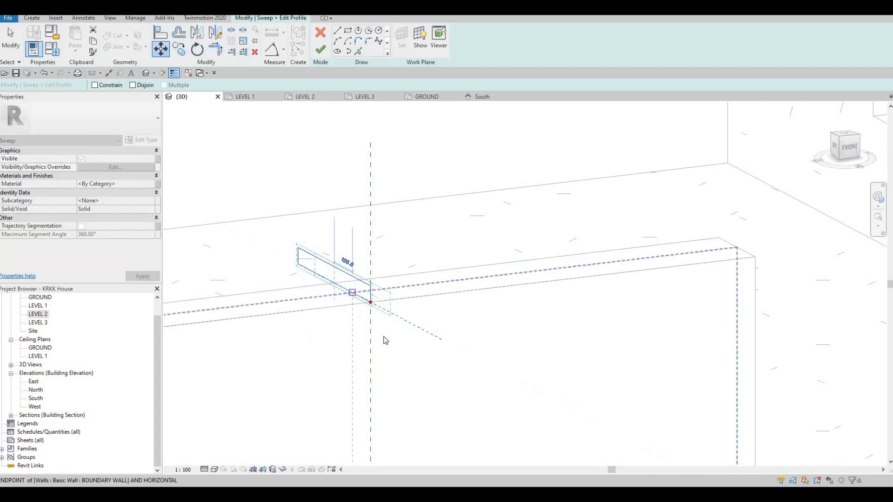
key(Escape)
key(Escape)
Step: Add Terrazzo from the Flooring category of AEC Materials to the project and assign it as the sweep's material
scroll(431, 338, up, 5)
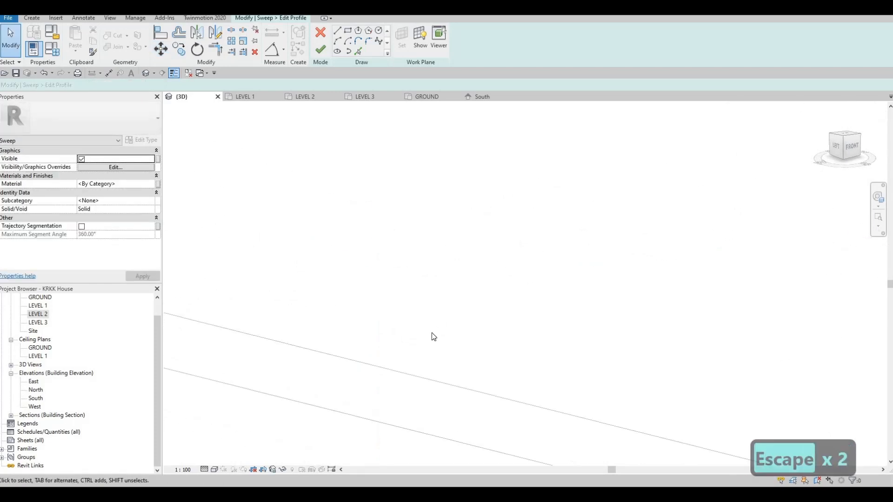
middle_drag(432, 333, 247, 314)
scroll(247, 314, down, 5)
middle_drag(737, 272, 465, 243)
scroll(464, 241, up, 3)
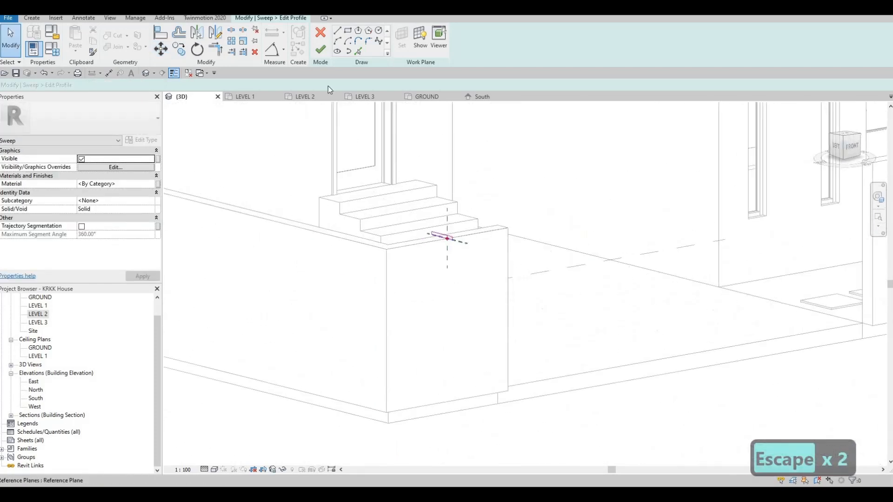
click(150, 185)
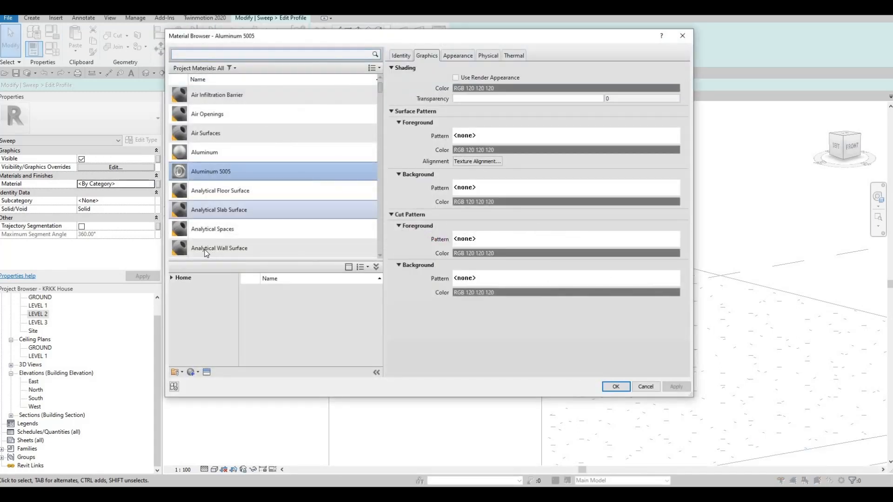
scroll(219, 240, down, 10)
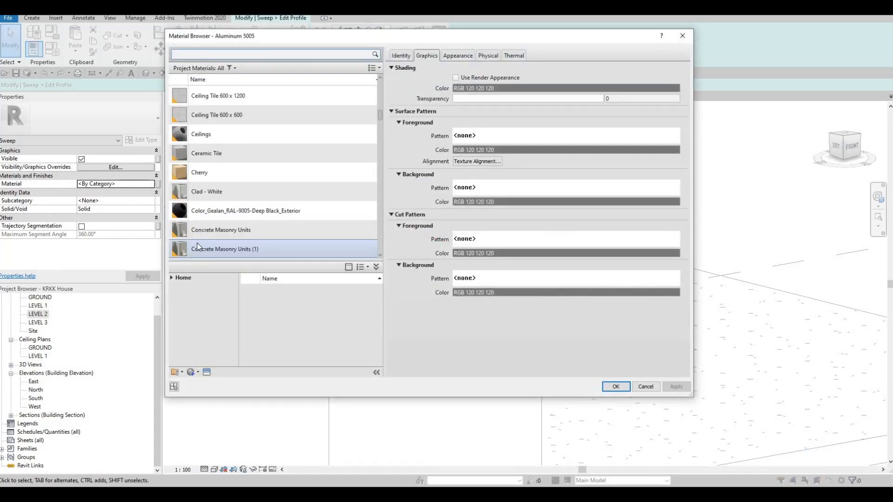
scroll(174, 254, down, 3)
click(172, 277)
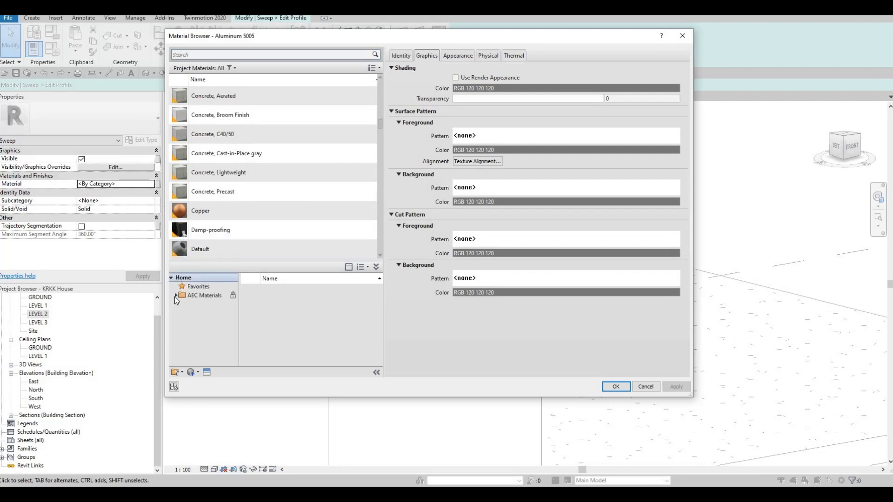
click(176, 296)
scroll(212, 325, down, 1)
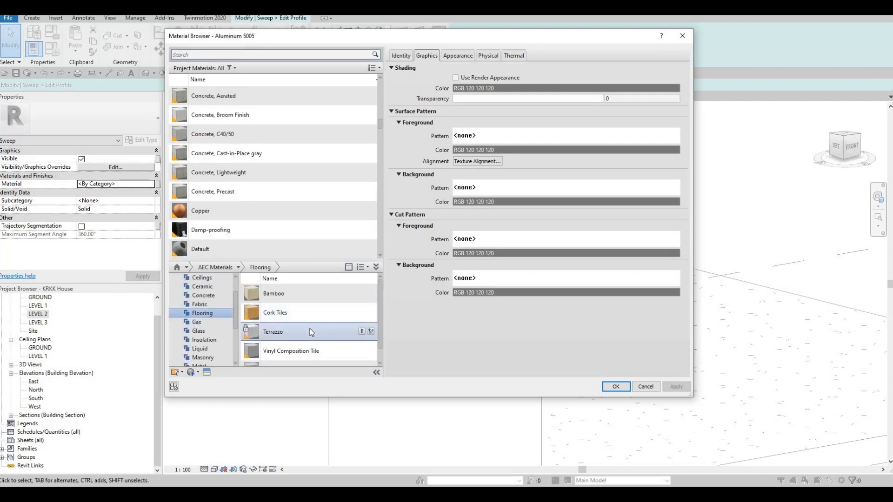
scroll(327, 331, down, 1)
scroll(327, 331, up, 1)
click(363, 333)
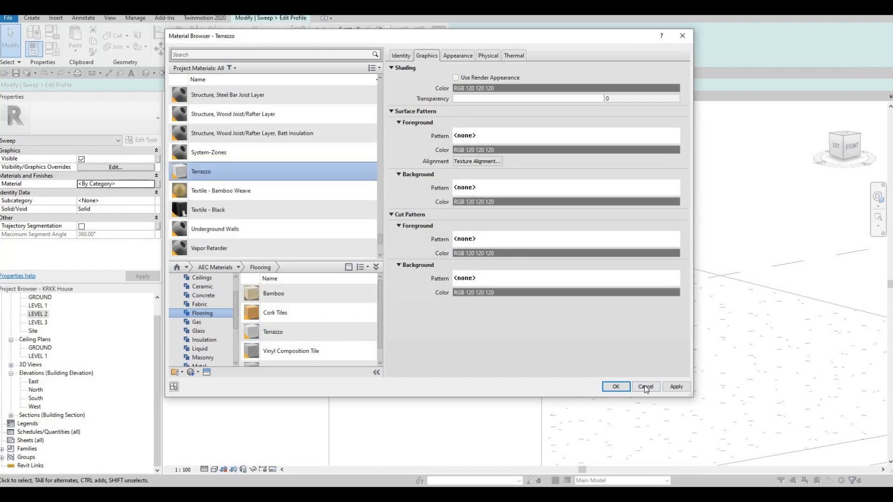
key(Return)
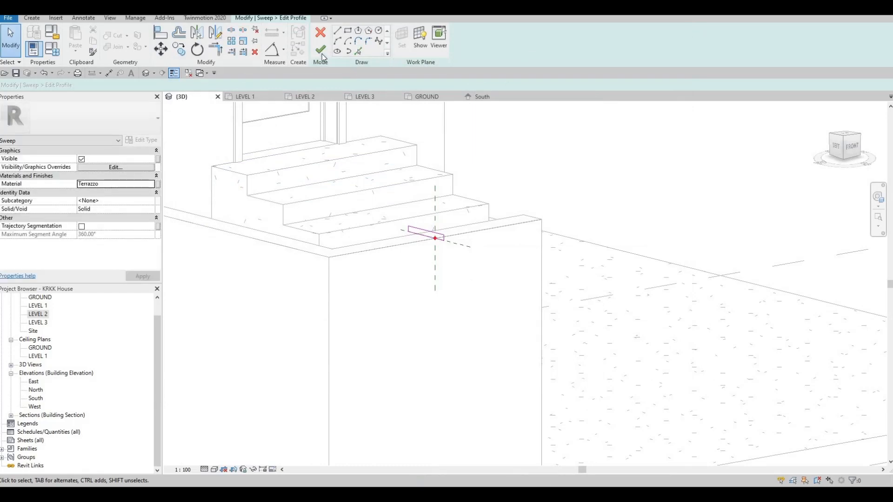
Step: Finish the profile sketch and complete the coping sweep along the boundary wall
click(321, 49)
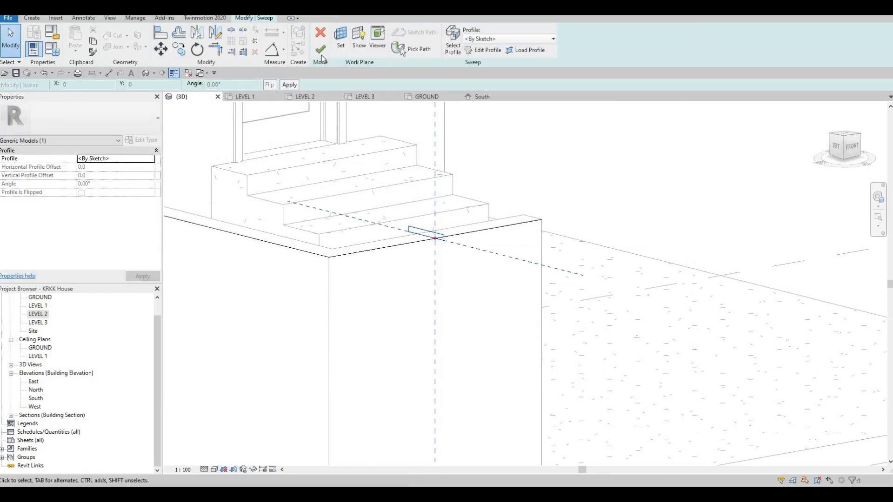
click(320, 50)
scroll(423, 320, down, 2)
middle_drag(628, 334, 331, 374)
scroll(332, 375, down, 2)
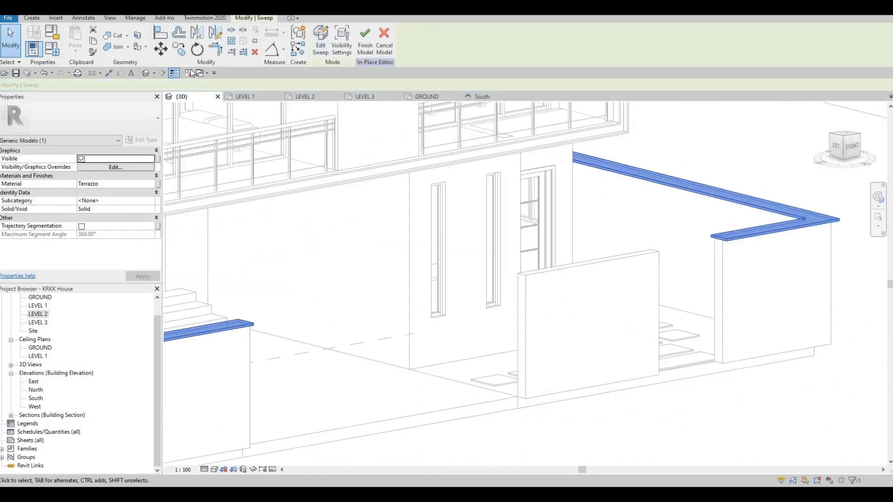
Step: Start another sweep and pick the outer top edge of the freestanding front wall segment as its path, finishing the path
middle_drag(651, 307, 400, 265)
click(32, 18)
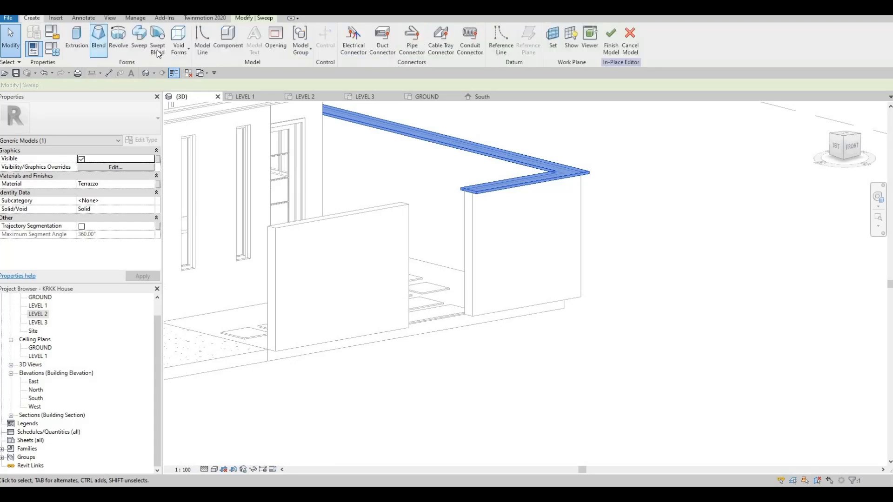
click(140, 44)
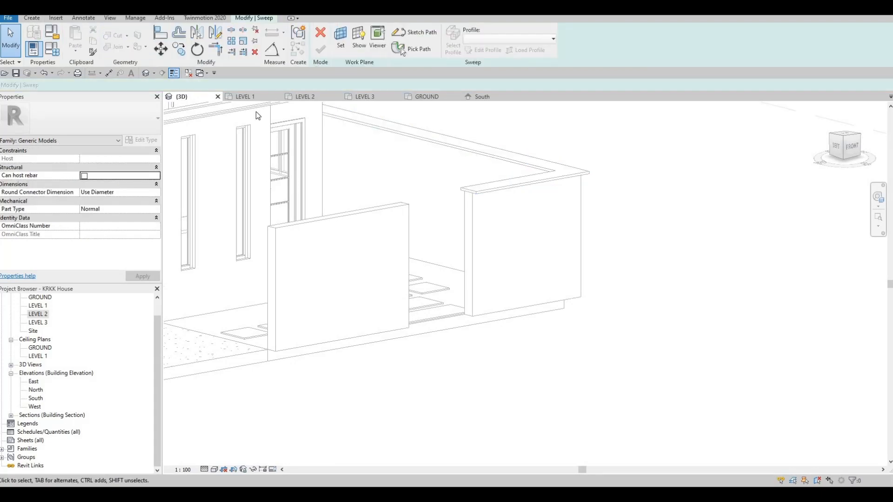
click(323, 223)
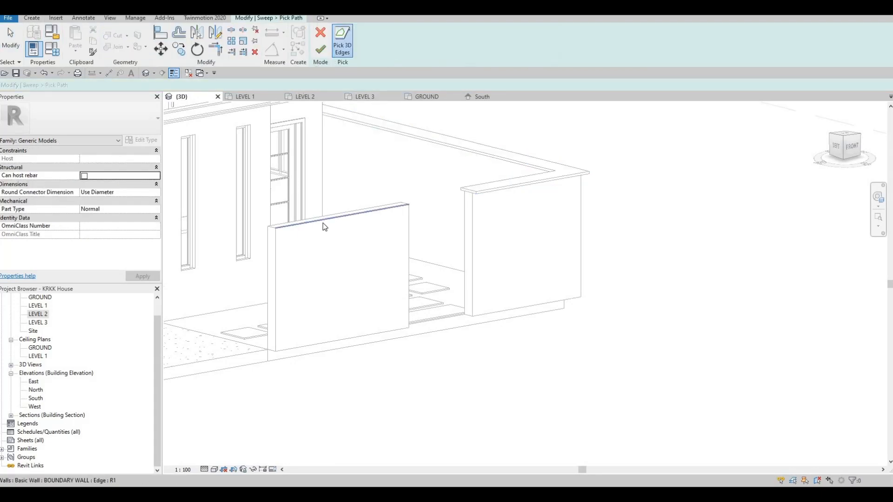
click(319, 51)
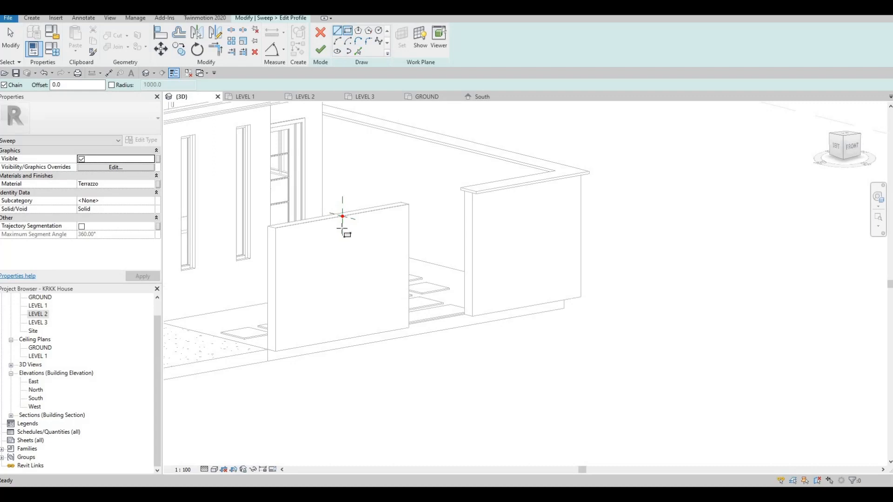
Step: Sketch a rectangular profile about 460 wide and 40 high, starting at the path point on the freestanding wall
scroll(346, 232, up, 5)
click(353, 243)
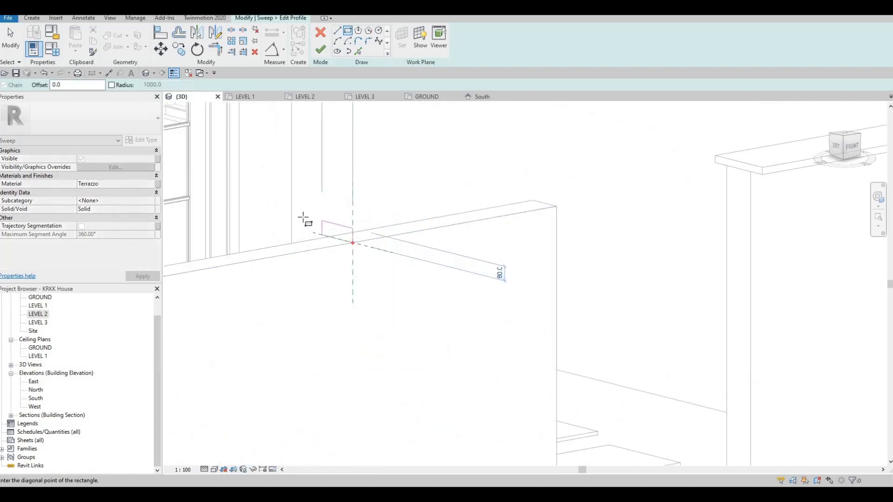
click(298, 218)
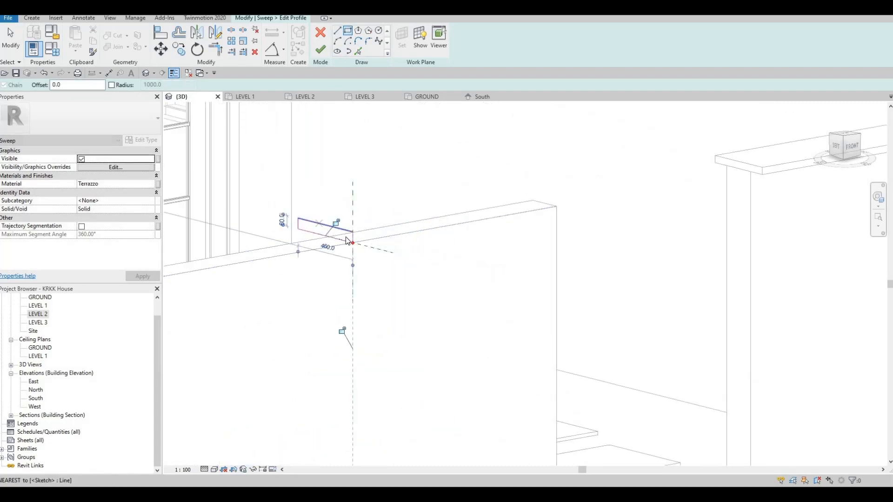
key(Escape)
key(Escape)
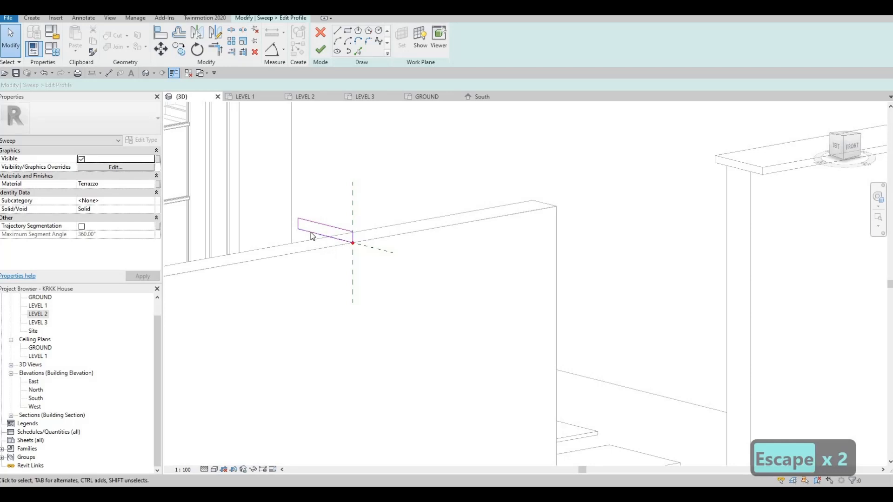
Step: Set the width of the freestanding wall's coping profile to 400
click(335, 241)
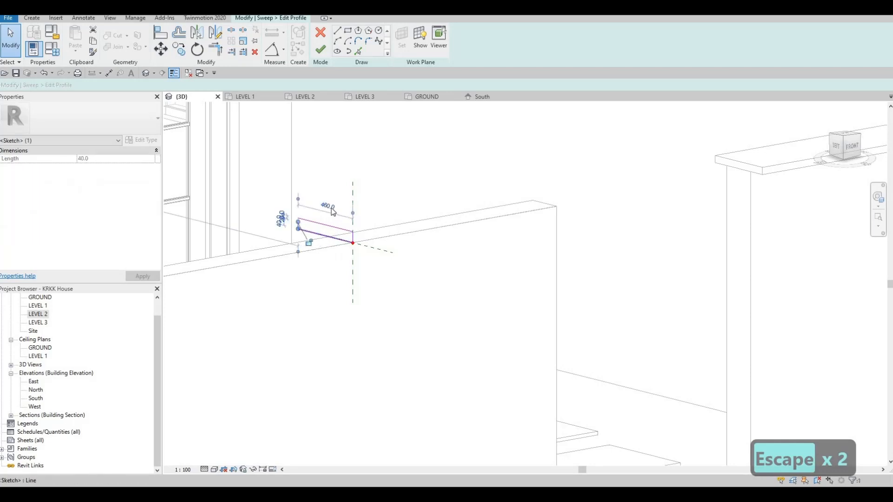
text(400)
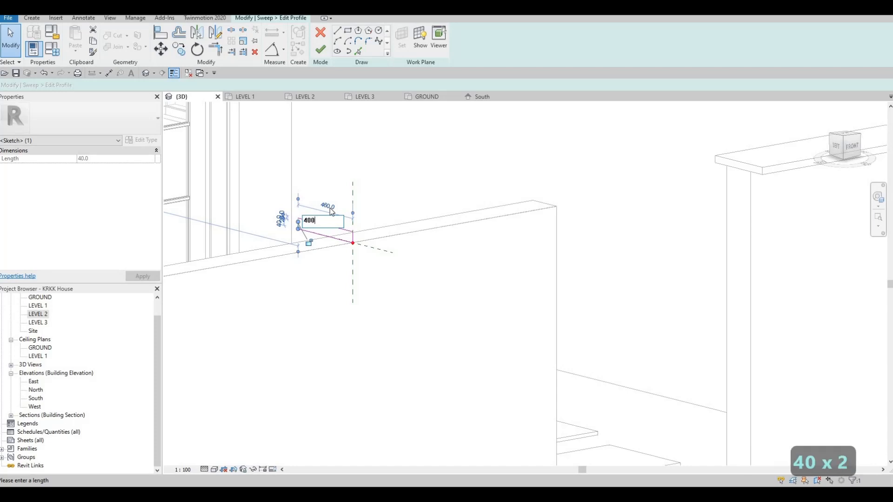
key(Return)
key(Escape)
key(Escape)
scroll(325, 245, up, 2)
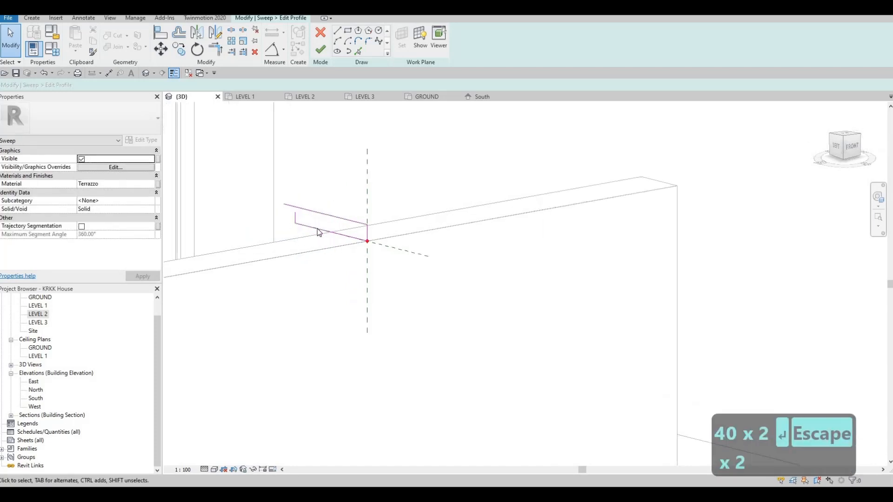
Step: Trim the overhanging upper profile line to the short inner edge so the rectangle closes
key(t)
key(r)
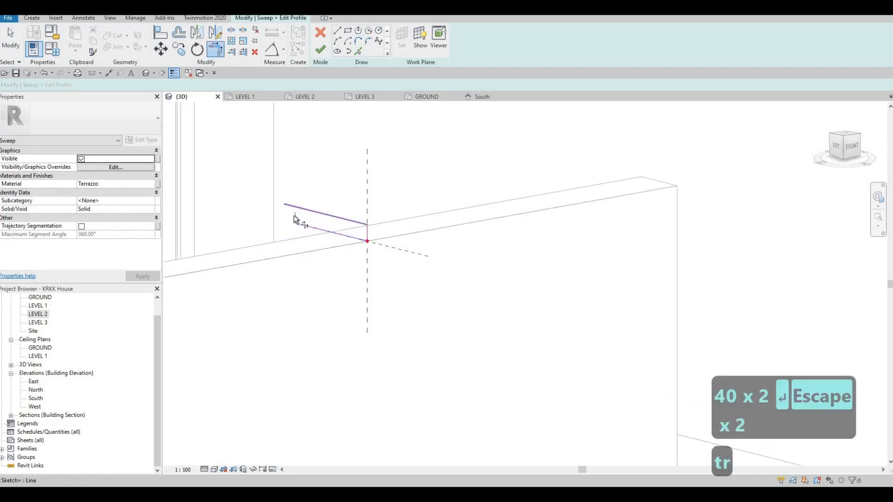
key(Escape)
key(Escape)
key(Escape)
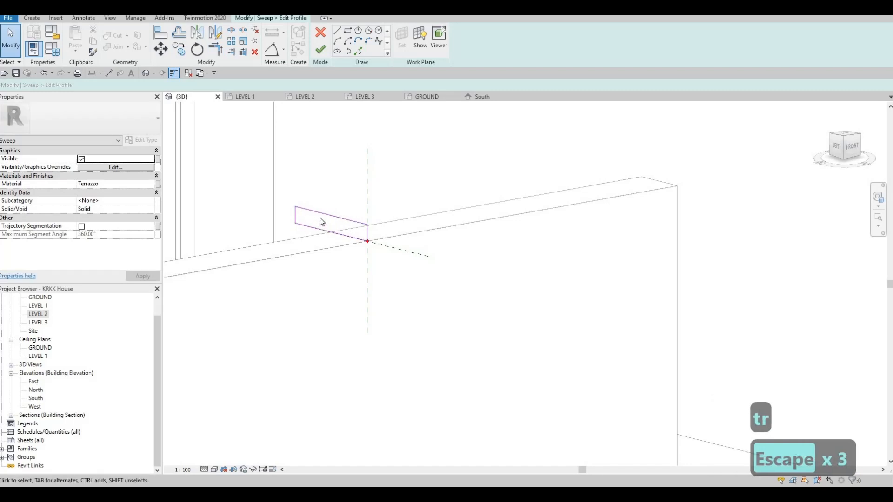
Step: Move the closed profile rectangle outward from its midpoint to centre it over the freestanding wall
key(Tab)
click(321, 216)
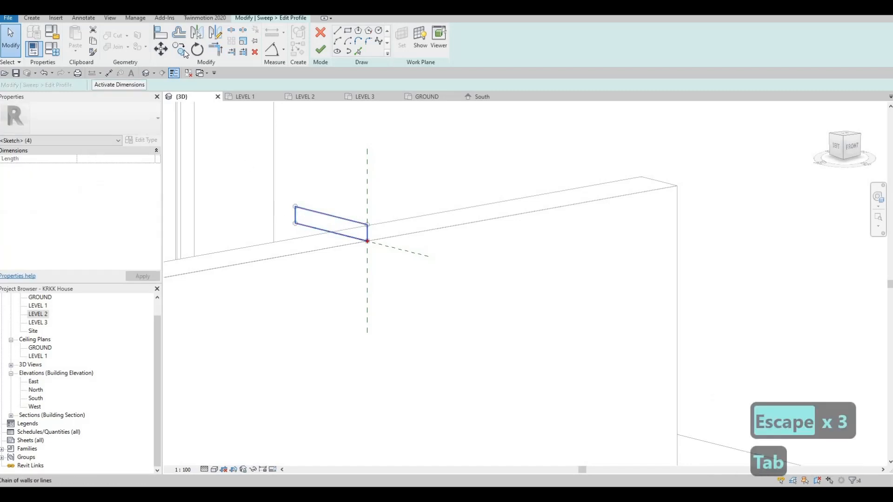
click(161, 49)
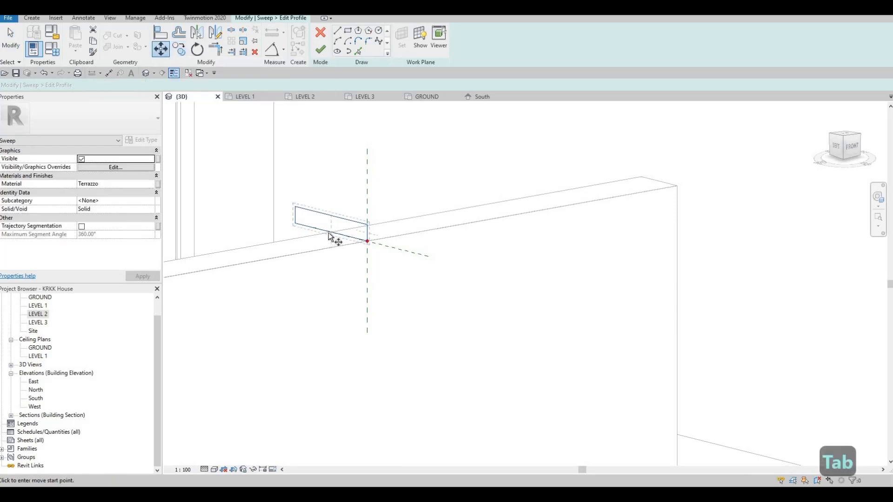
click(342, 239)
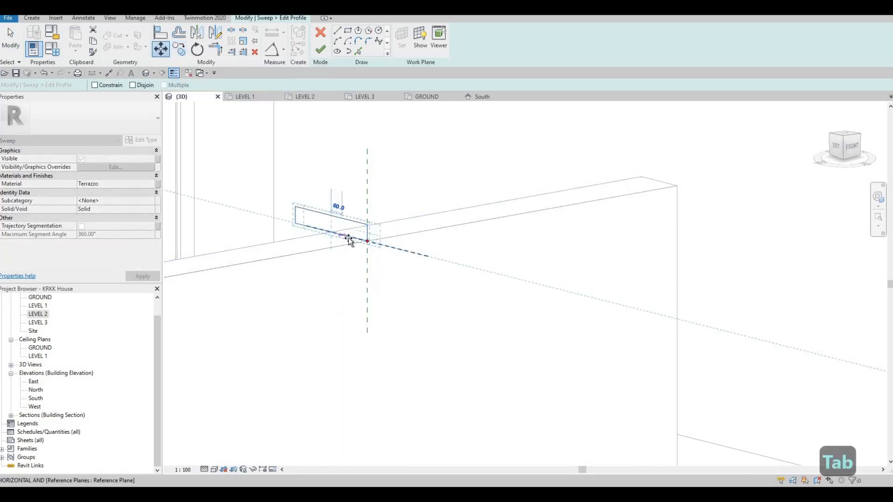
key(Escape)
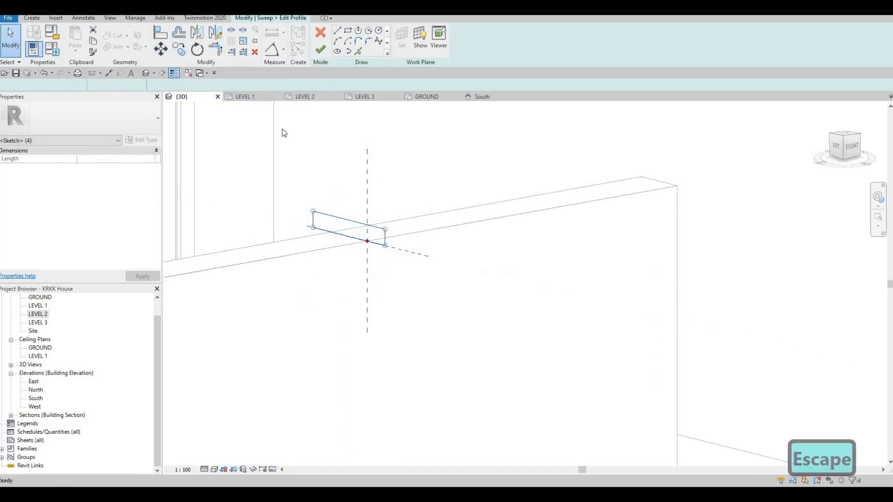
Step: Finish the profile and the sweep on the freestanding wall, and finish the in-place model
click(321, 50)
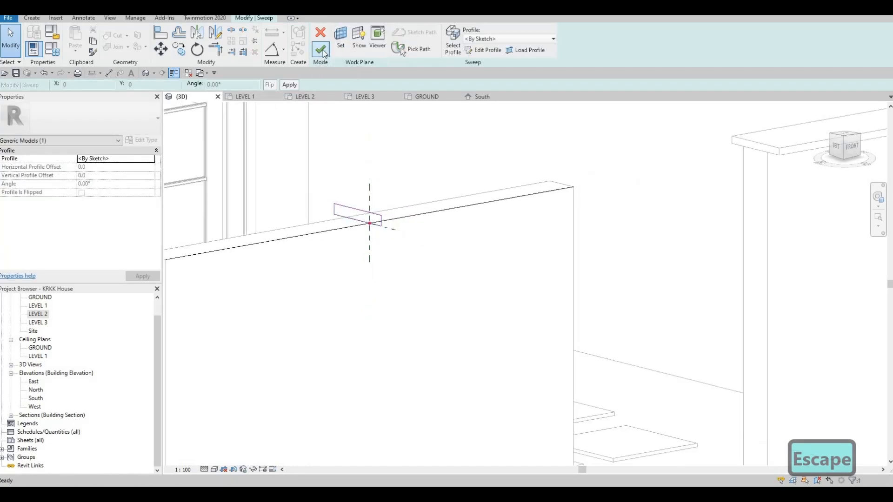
scroll(326, 181, down, 3)
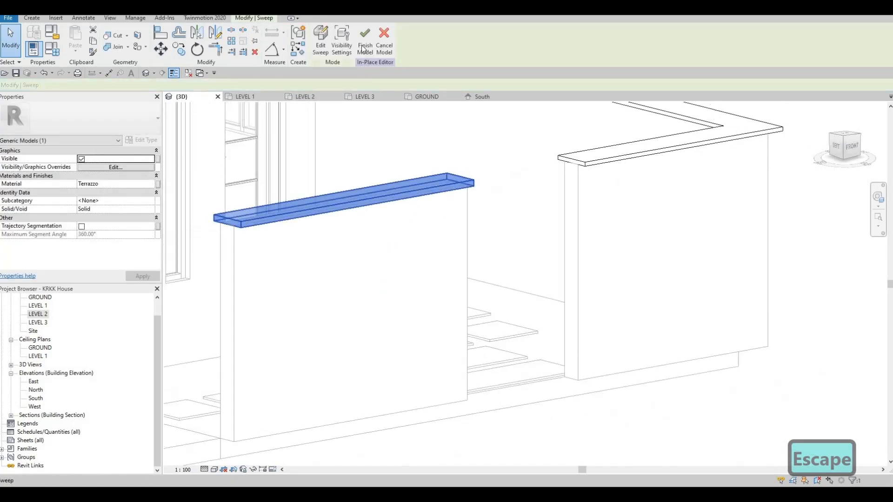
middle_drag(272, 267, 336, 267)
click(365, 41)
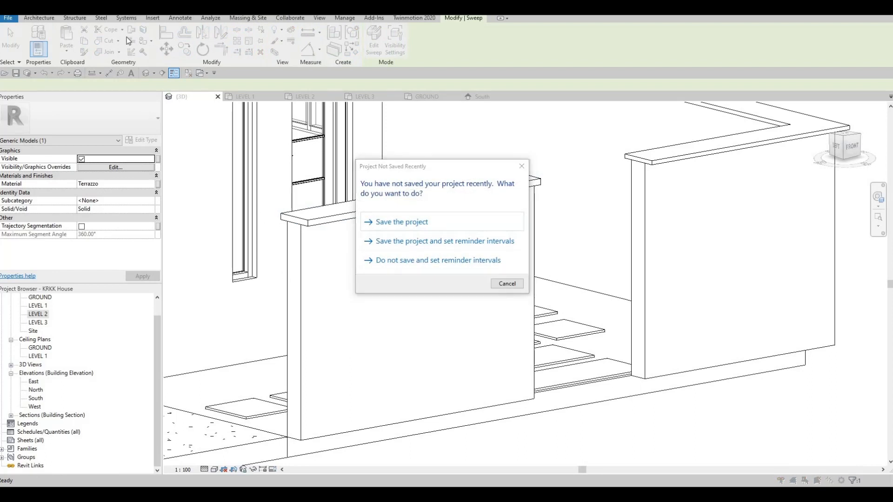
Step: Dismiss the save reminder and open the rail structure of the balcony's Glass Panel - Bottom Fill railing type
key(Escape)
key(Escape)
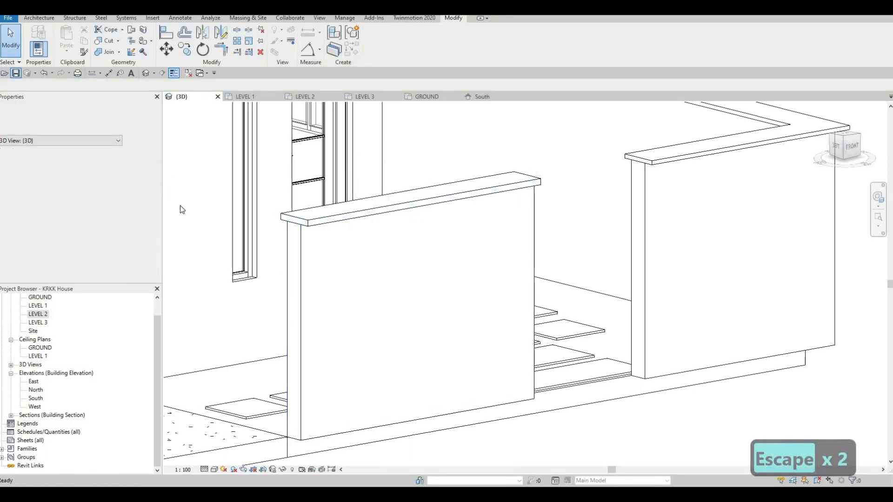
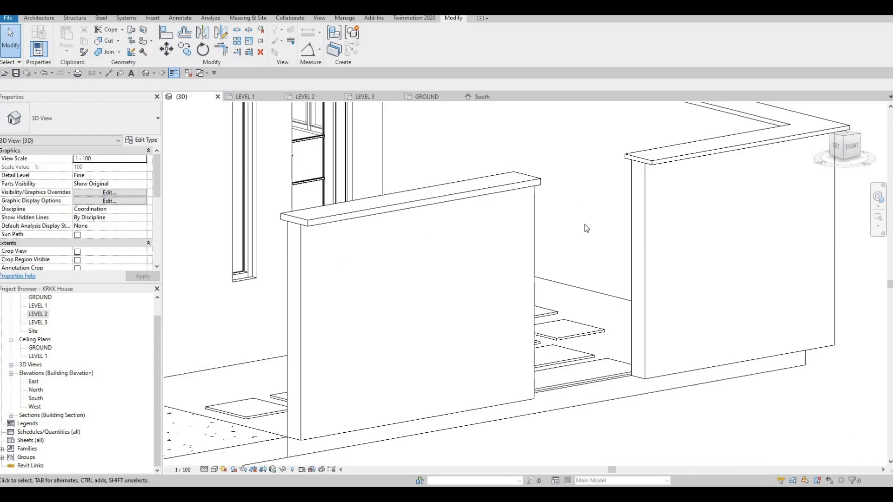
scroll(549, 233, down, 3)
scroll(444, 194, down, 3)
scroll(465, 243, up, 5)
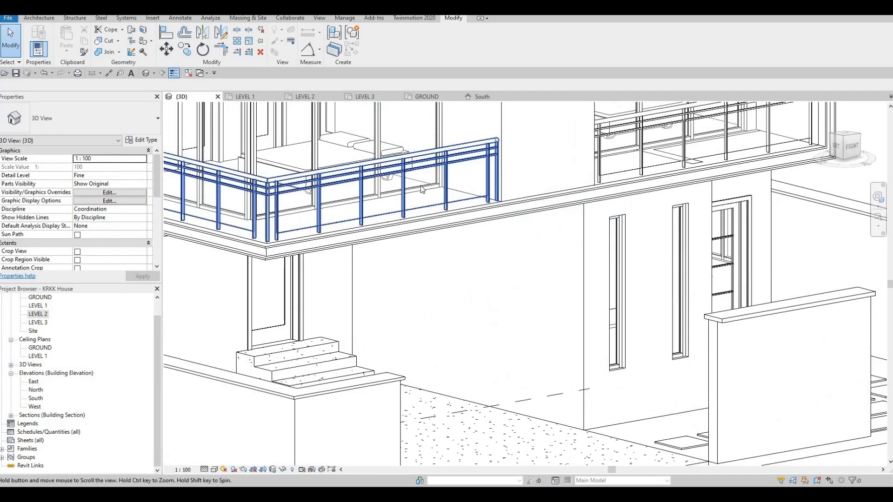
scroll(417, 185, up, 2)
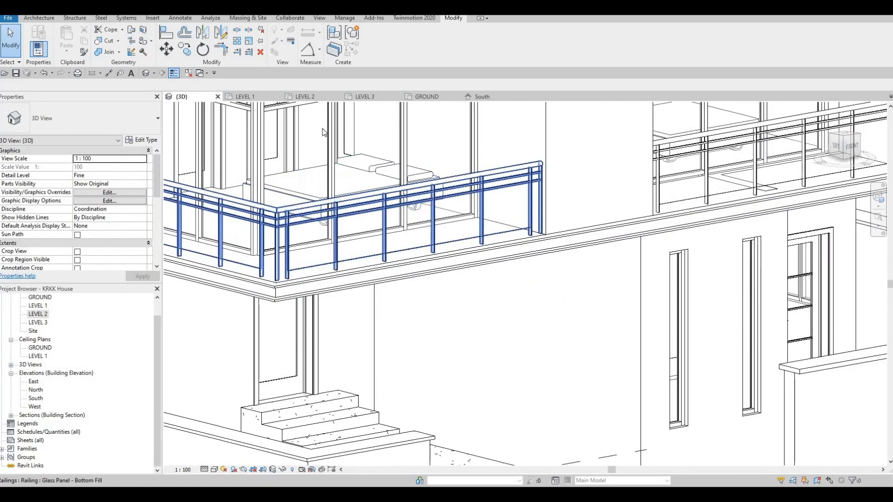
click(321, 205)
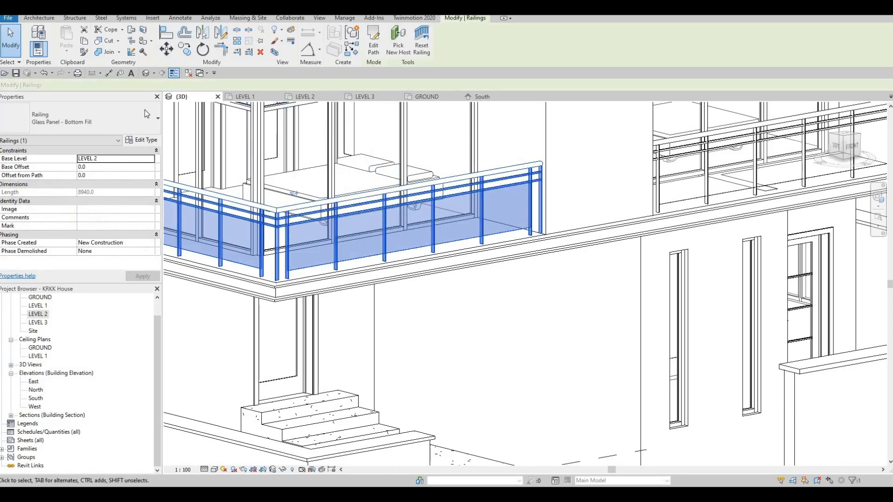
click(140, 142)
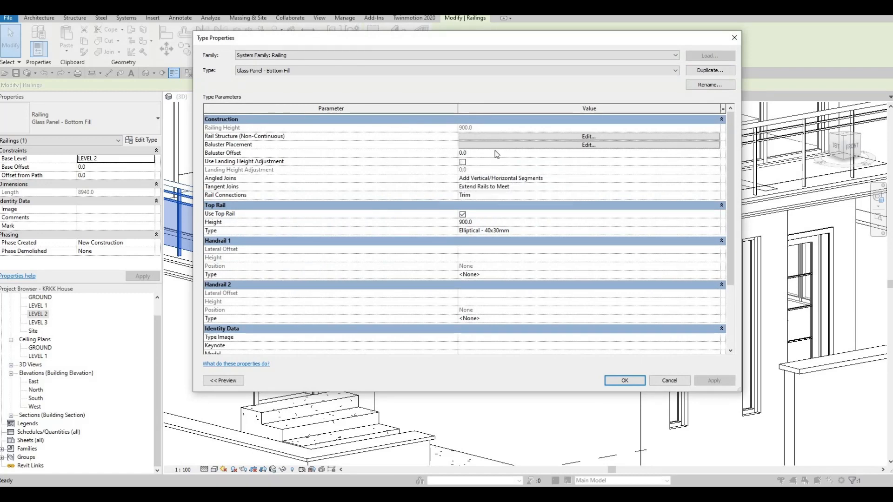
click(524, 137)
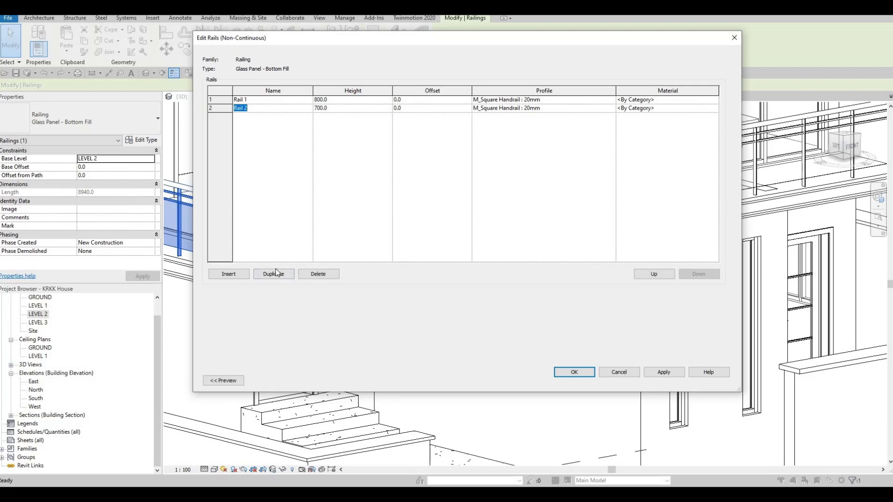
Step: Delete all remaining intermediate rails from the Glass Panel - Bottom Fill railing type and apply the type change
click(274, 275)
click(318, 275)
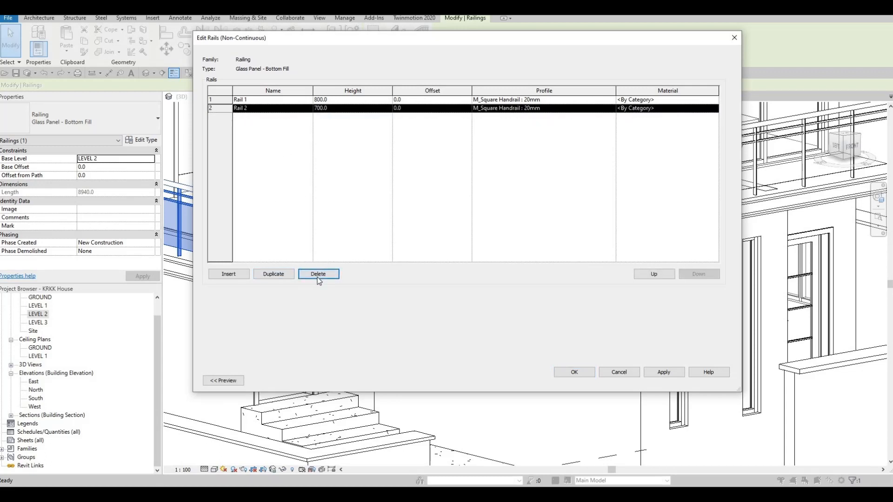
click(320, 275)
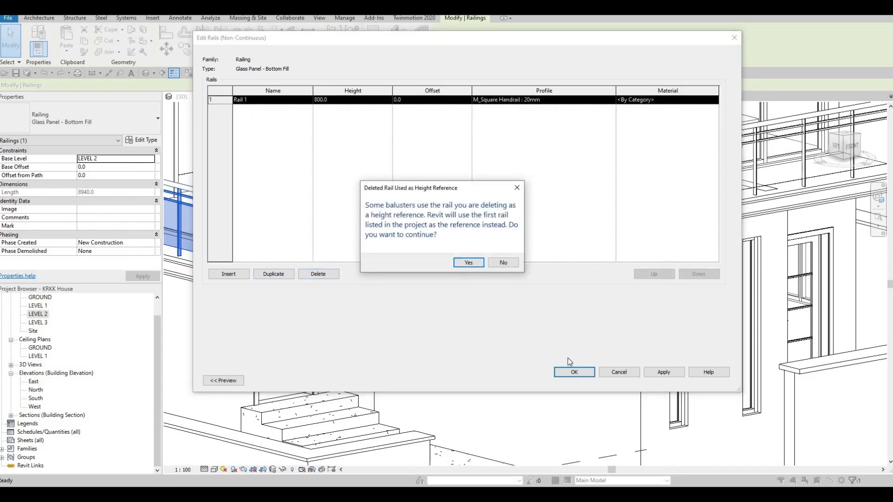
key(Return)
click(576, 372)
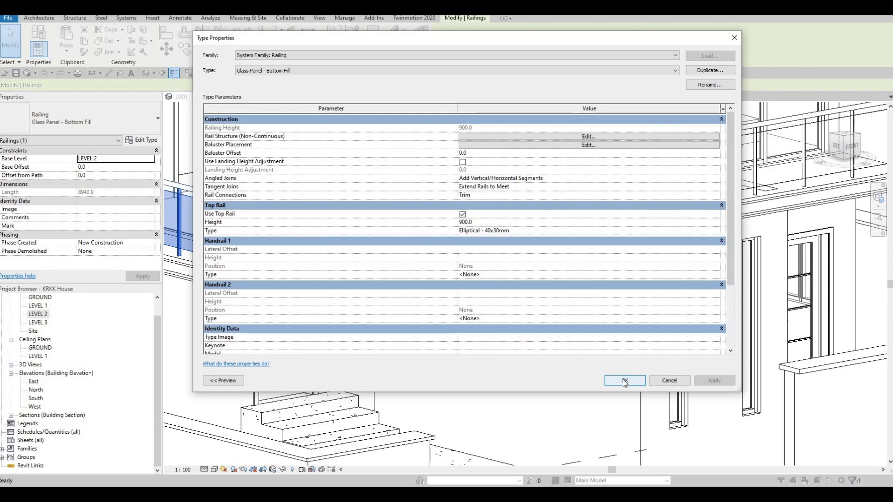
scroll(507, 280, up, 3)
key(Escape)
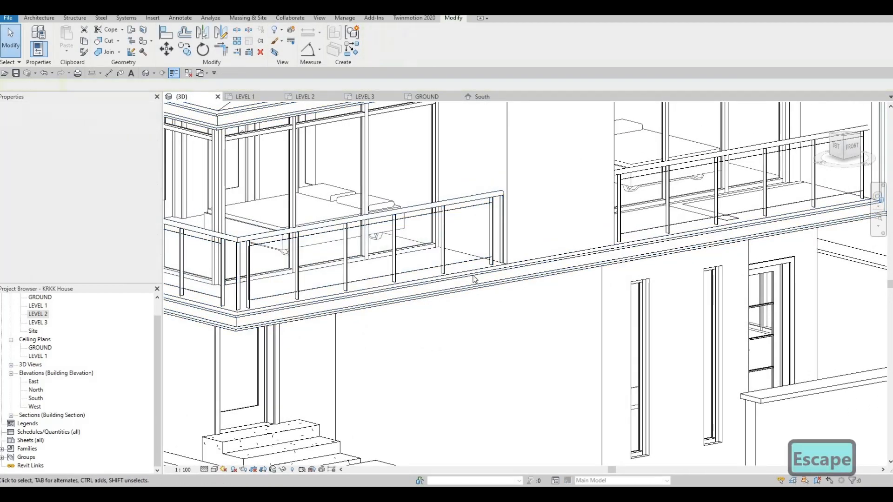
Step: Open the LEVEL 2 floor plan
middle_drag(552, 269, 451, 291)
scroll(678, 206, down, 1)
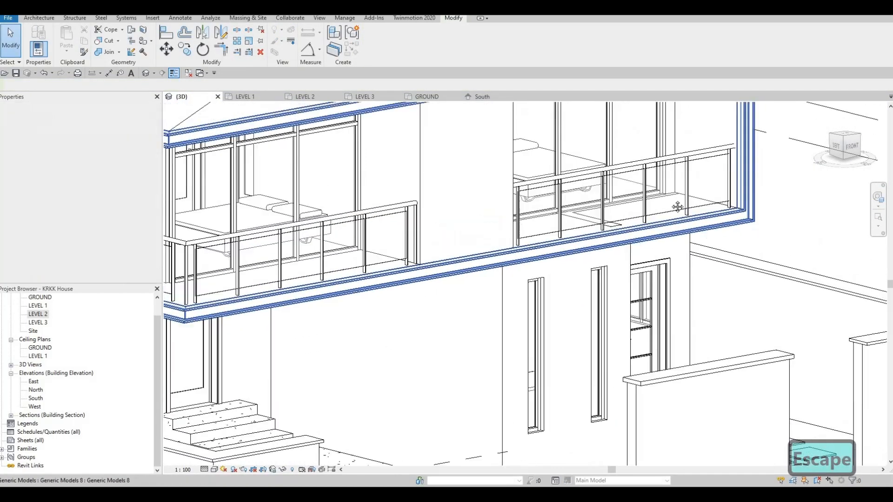
scroll(758, 171, up, 1)
scroll(760, 174, down, 2)
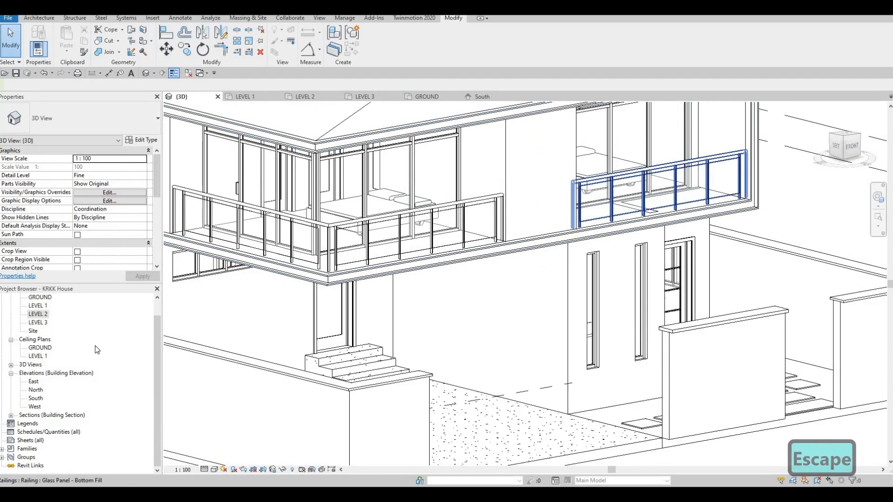
double_click(39, 315)
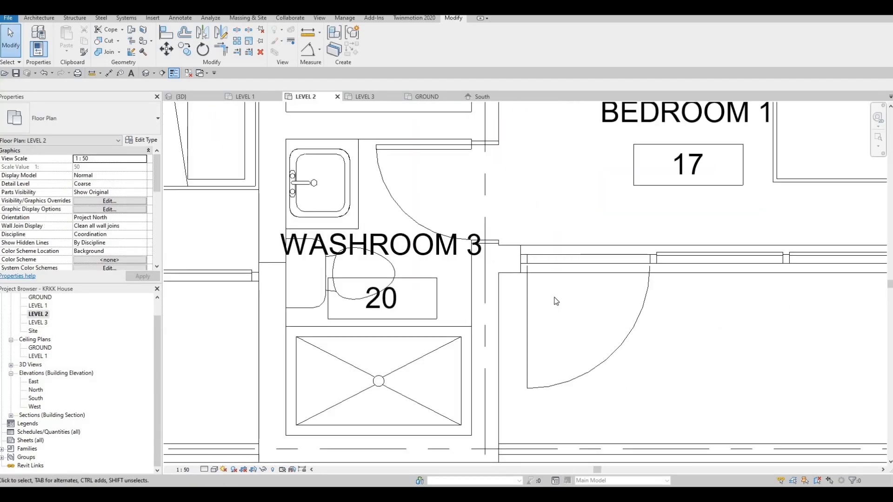
Step: Shorten the BEDROOM 1 balcony railing path to 4240 mm so it ends at the inner face of the side wall
scroll(604, 330, up, 1)
key(Escape)
click(600, 327)
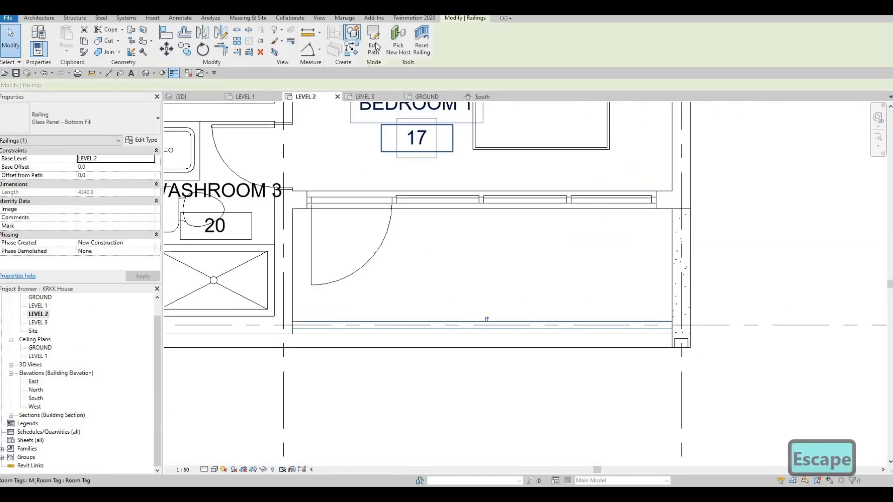
click(375, 47)
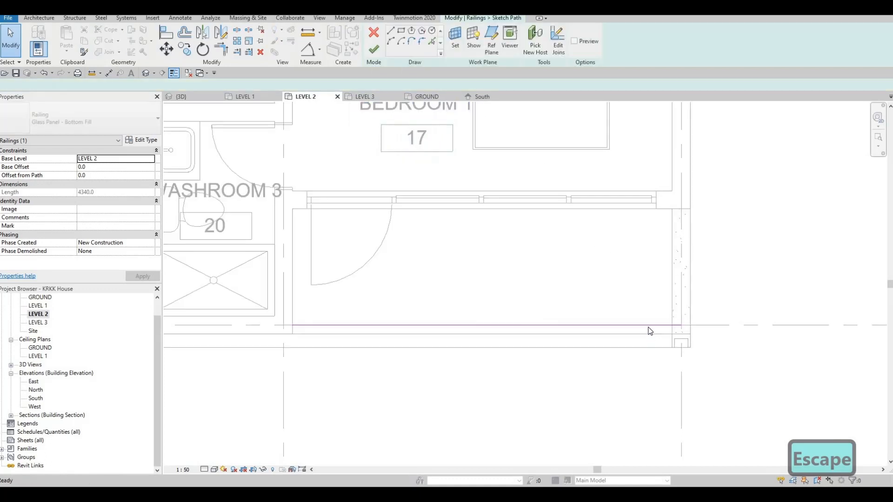
click(680, 326)
drag(681, 325, 672, 326)
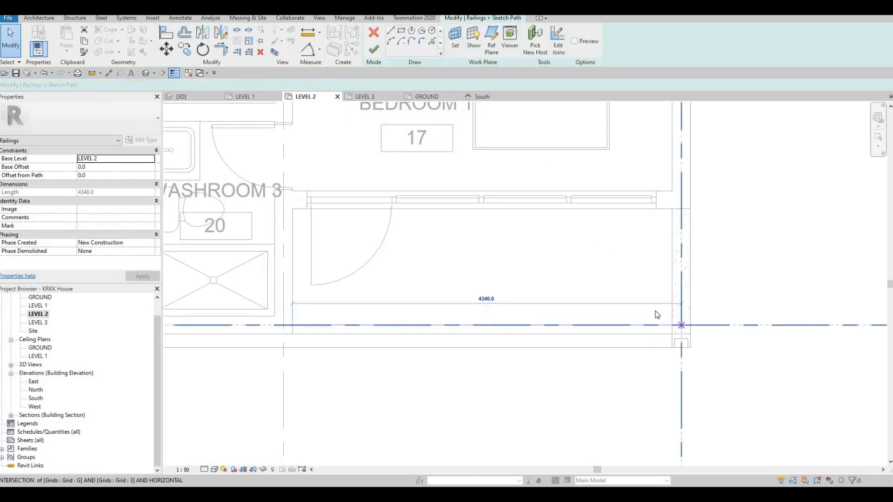
click(374, 49)
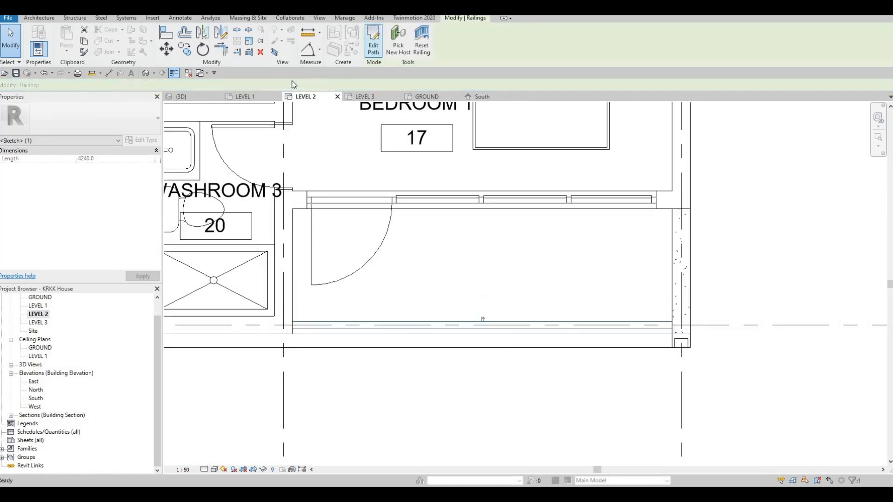
key(Escape)
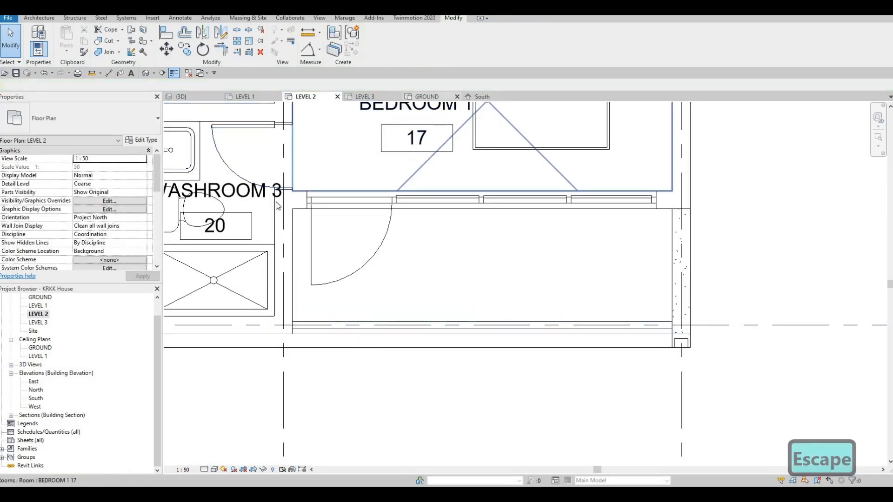
Step: Open the South elevation and examine the balcony railings, entrance steps and boundary walls along the facade
middle_drag(453, 200, 489, 186)
key(Escape)
click(480, 96)
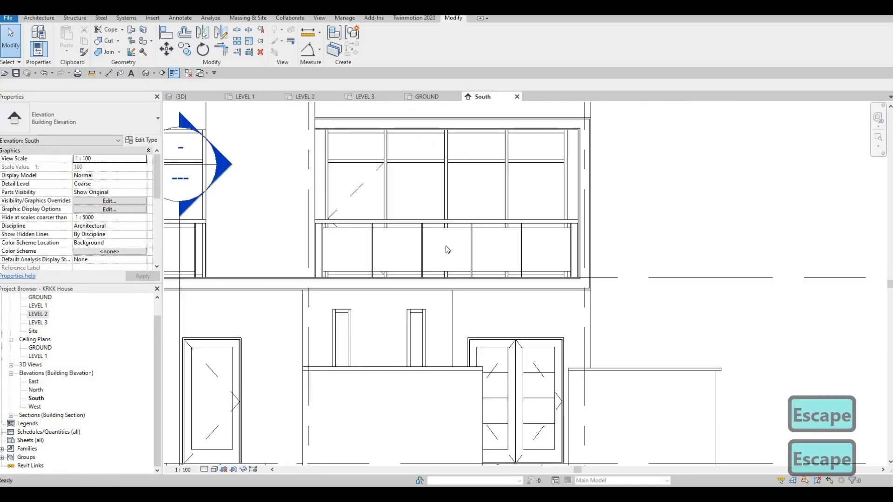
scroll(419, 298, up, 1)
middle_drag(403, 331, 469, 288)
scroll(469, 287, down, 4)
scroll(492, 272, up, 5)
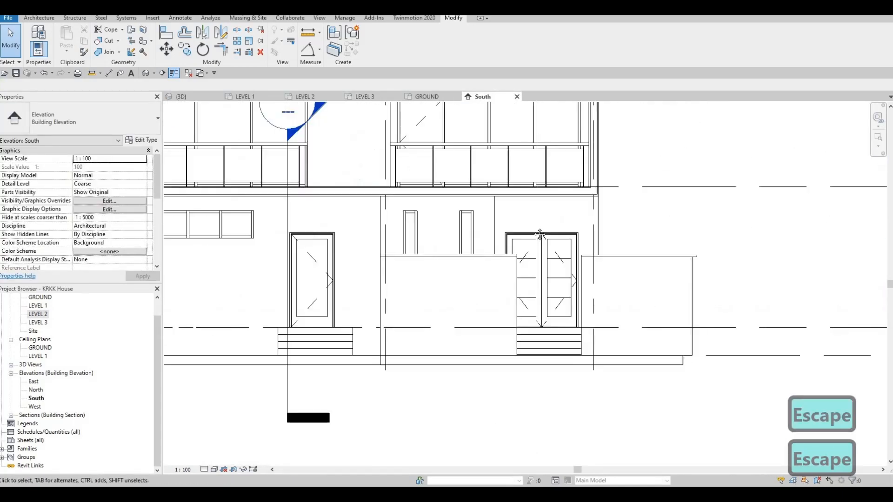
scroll(520, 266, down, 1)
middle_drag(606, 241, 636, 188)
scroll(634, 188, down, 1)
middle_drag(295, 304, 346, 270)
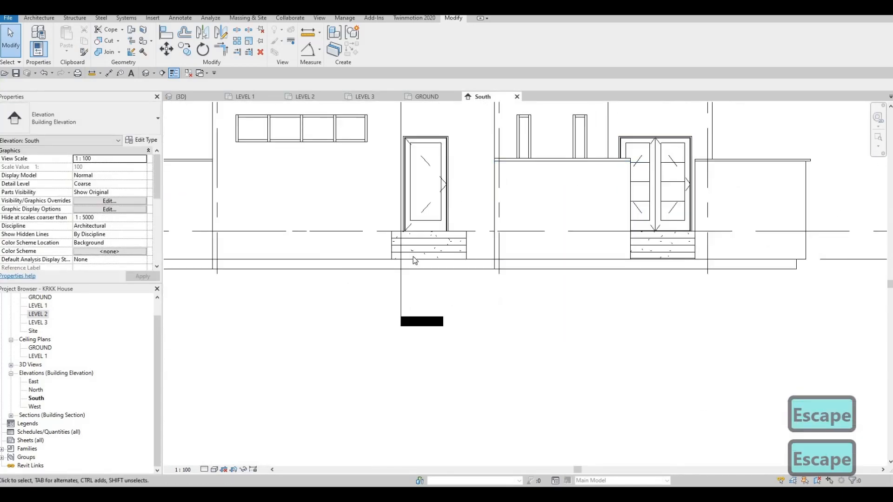
middle_drag(223, 262, 462, 315)
middle_drag(363, 265, 371, 225)
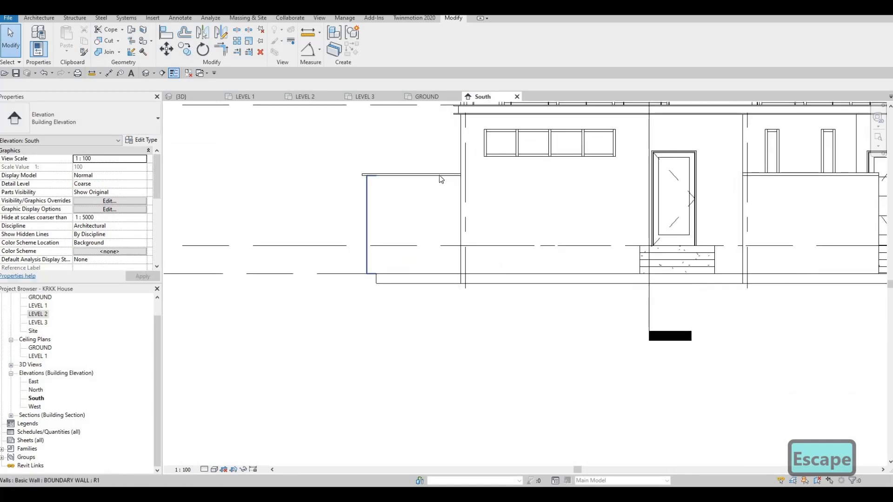
middle_drag(613, 216, 550, 239)
scroll(693, 234, up, 1)
middle_drag(693, 234, 624, 210)
scroll(624, 210, down, 1)
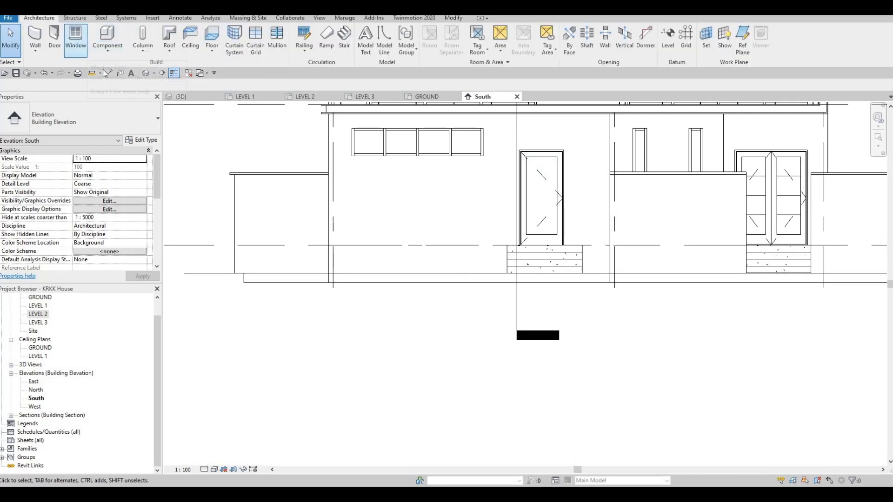
Step: Create an in-place model in the Generic Models category with the suggested name
click(107, 50)
click(122, 88)
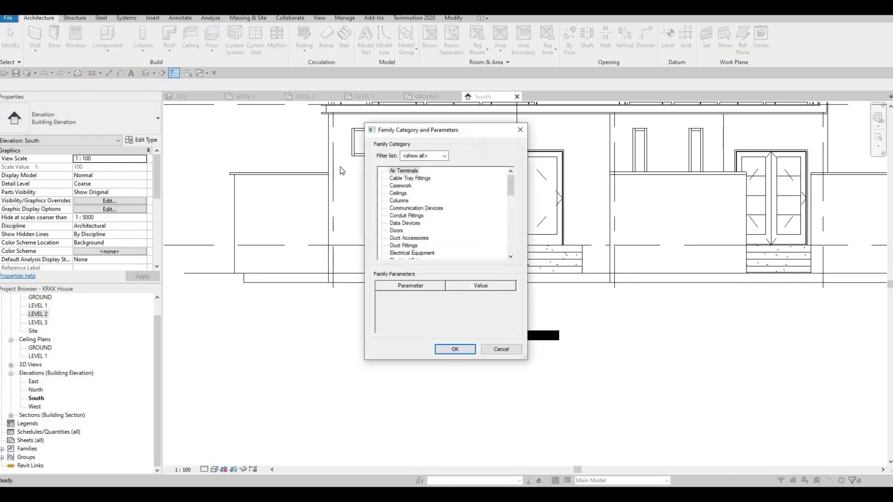
scroll(411, 240, down, 3)
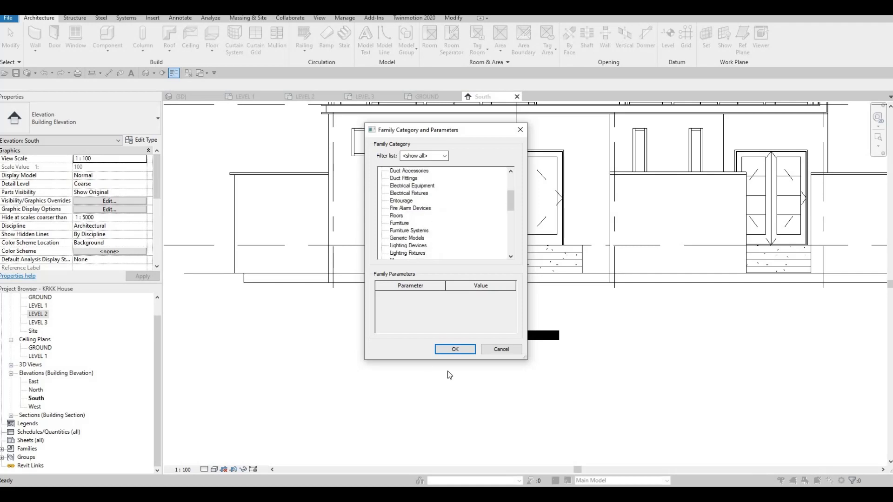
double_click(377, 239)
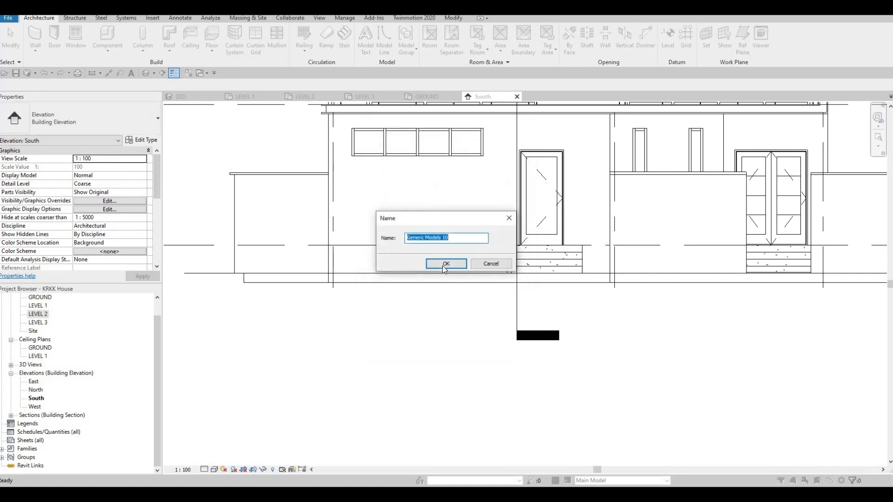
key(Return)
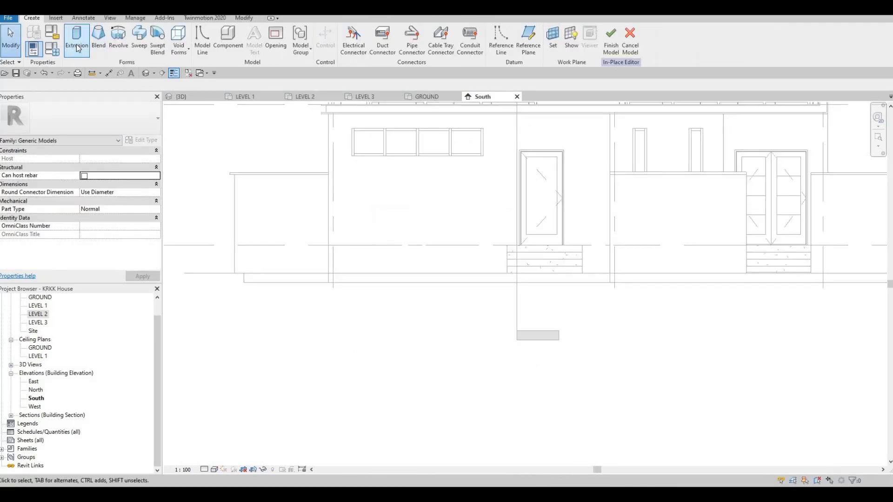
Step: Start an extrusion using the face of the boundary wall as its work plane
click(414, 303)
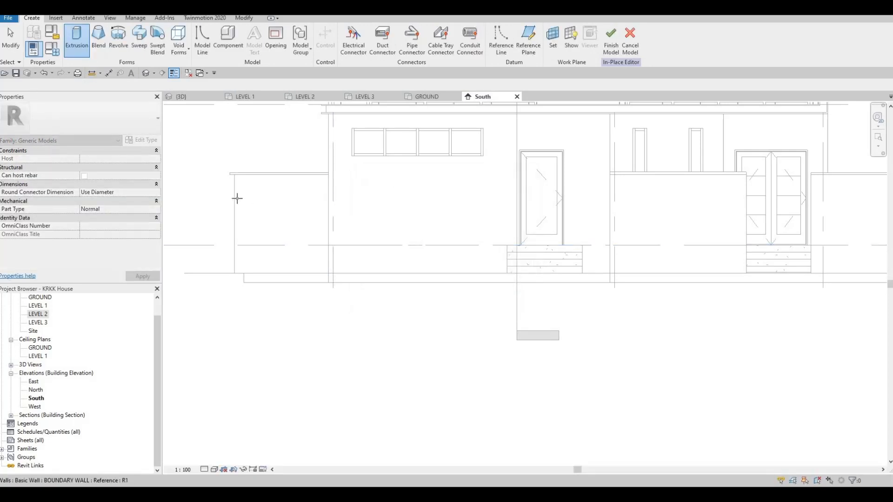
key(Tab)
key(Tab)
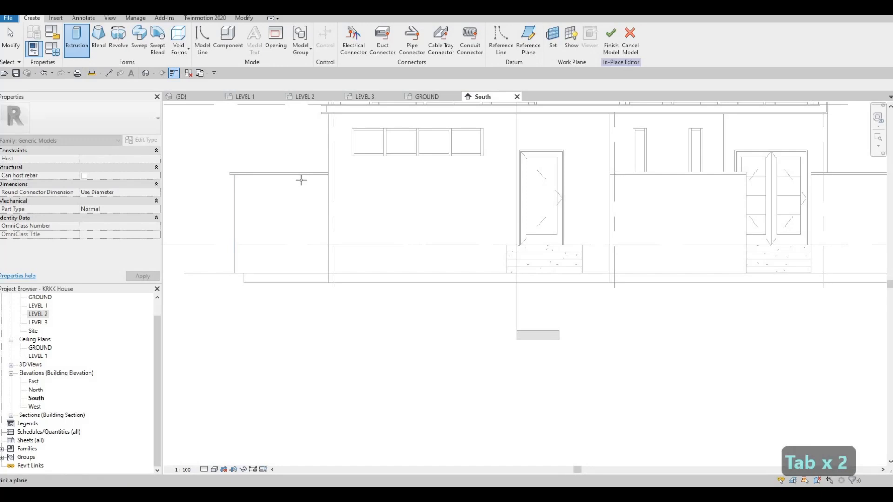
key(Tab)
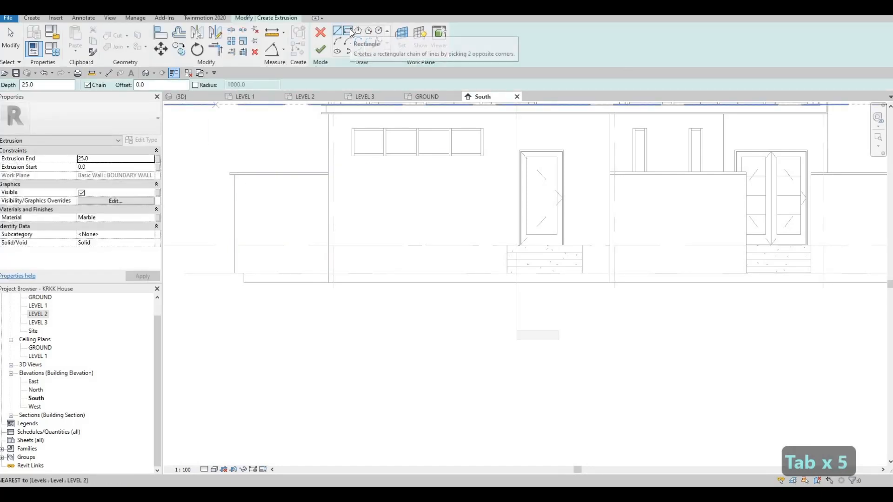
Step: Sketch a vertical rectangle about 128 mm wide and 2100 mm high at the boundary wall's outer end, beneath the coping
click(348, 31)
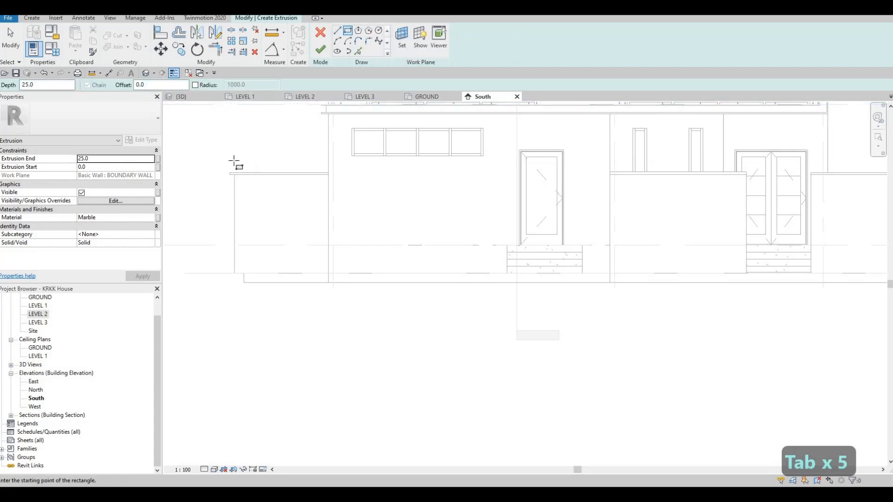
scroll(235, 163, up, 5)
click(220, 125)
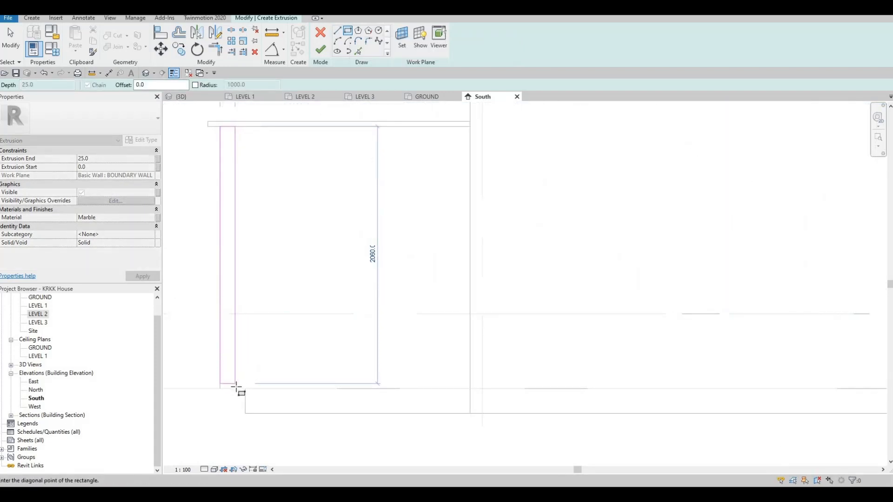
click(250, 283)
key(Escape)
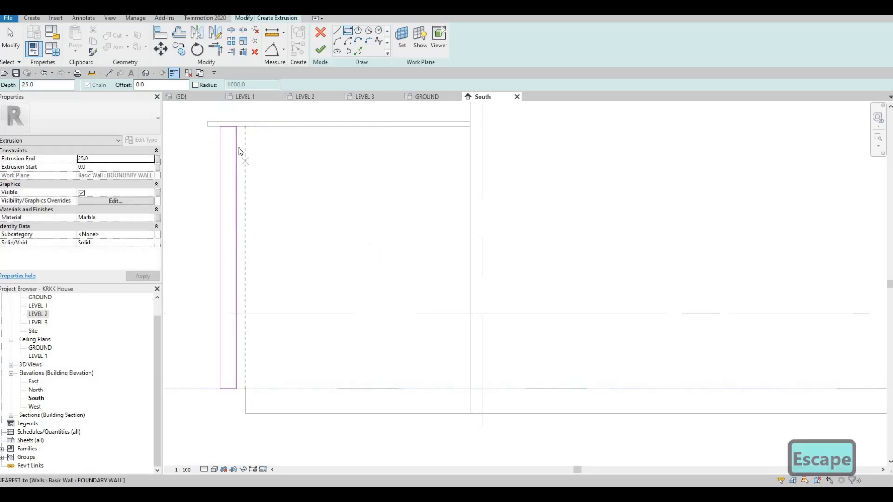
key(Escape)
Step: Set the width of the vertical strip at the boundary wall's outer end to 150 mm
click(238, 140)
middle_drag(231, 125, 236, 173)
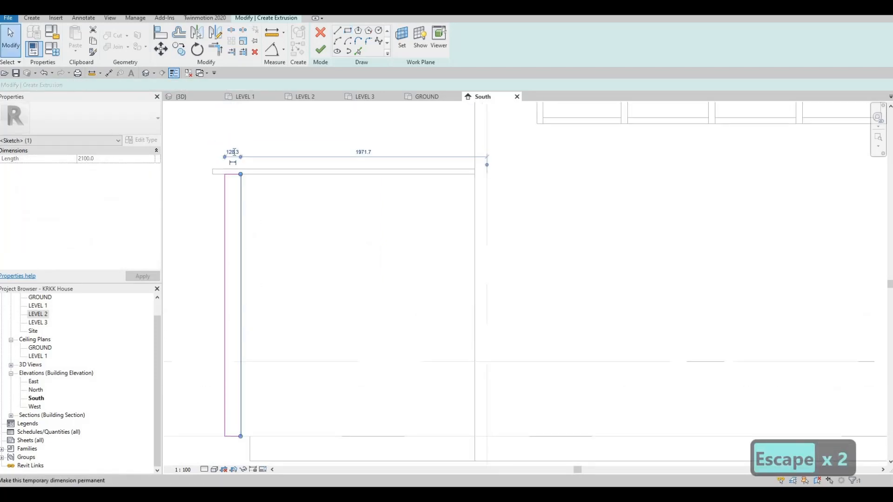
text(1)
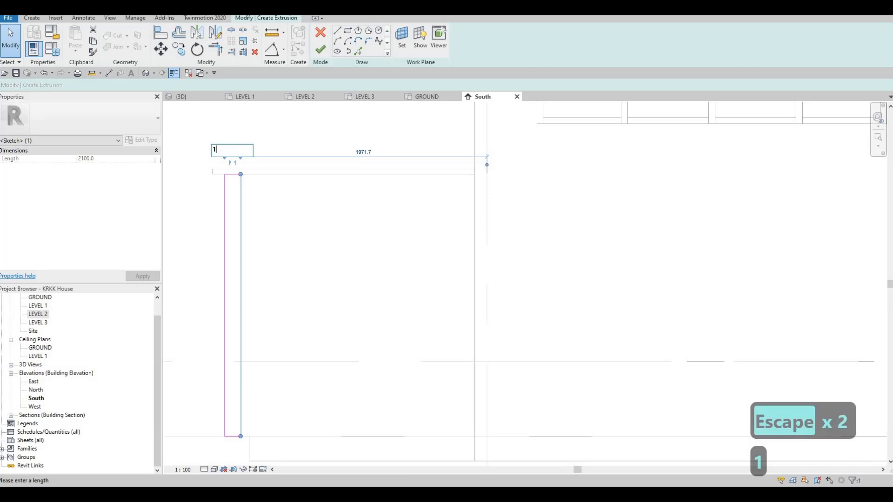
text(50)
key(Return)
key(Escape)
key(Escape)
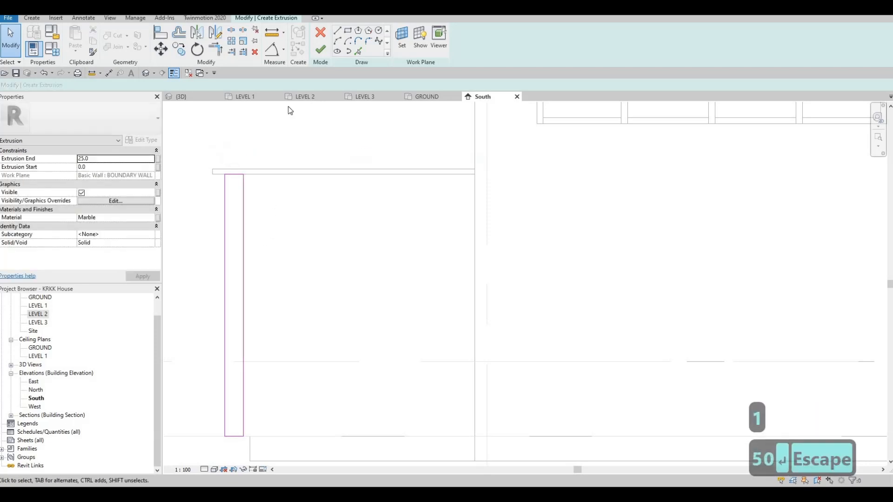
Step: Sketch a second vertical rectangle about 160 mm wide and 1740 mm high beneath the coping, where the boundary wall meets the house
middle_drag(344, 42, 348, 35)
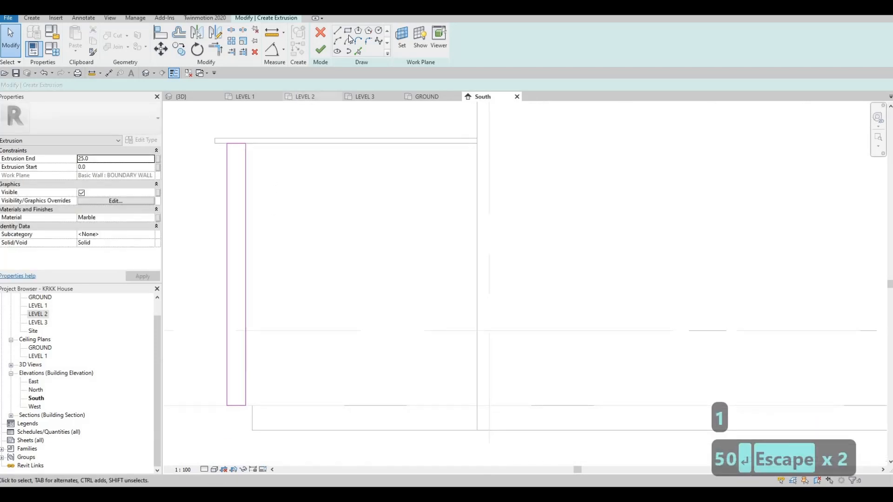
click(477, 143)
click(457, 361)
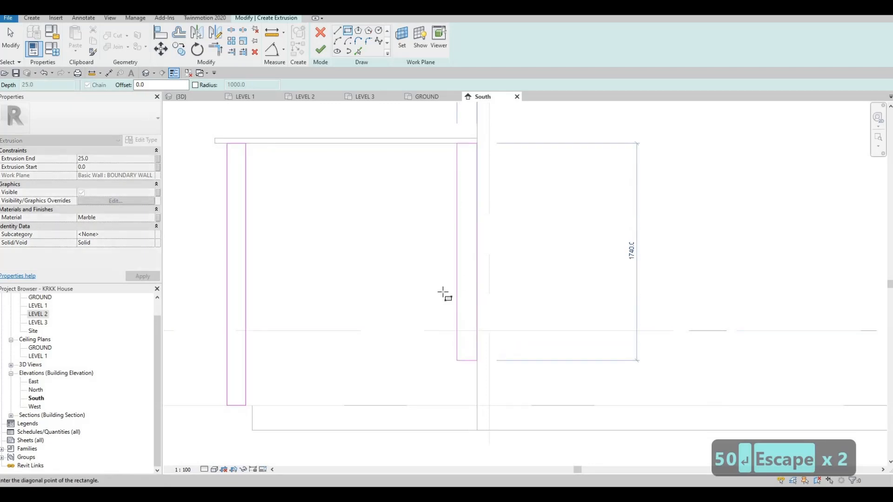
middle_drag(454, 159, 443, 266)
key(Escape)
key(Escape)
Step: Set the width of the strip beside the house to 150 mm
click(446, 255)
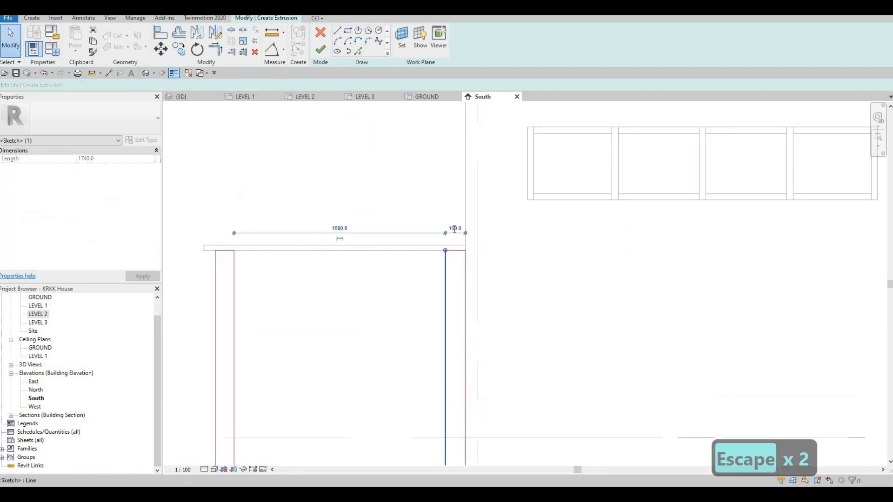
text(150)
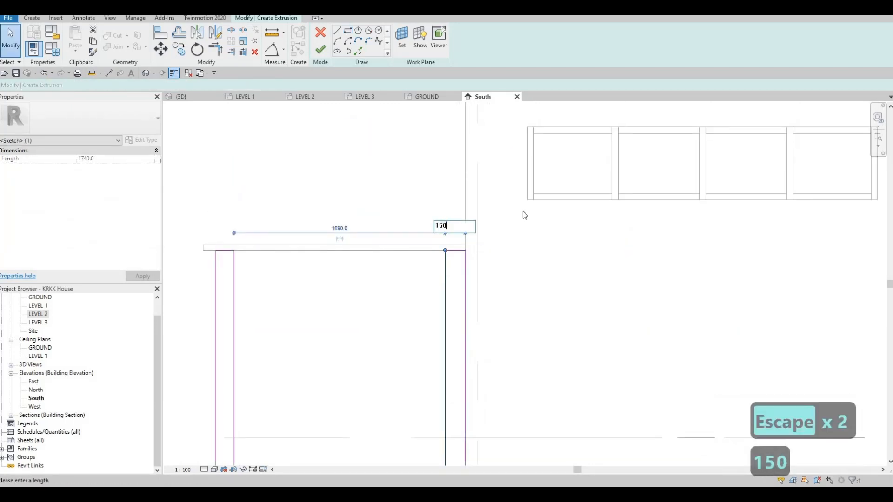
key(Return)
key(Escape)
Step: Trim/extend the house-side strip's outer edge and the other strip's base line to meet in a corner at ground level
scroll(417, 267, down, 2)
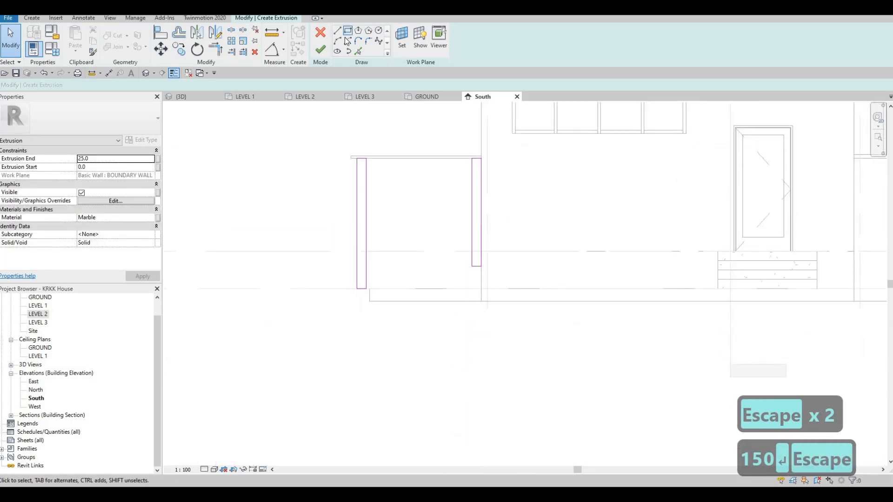
key(t)
key(r)
click(481, 229)
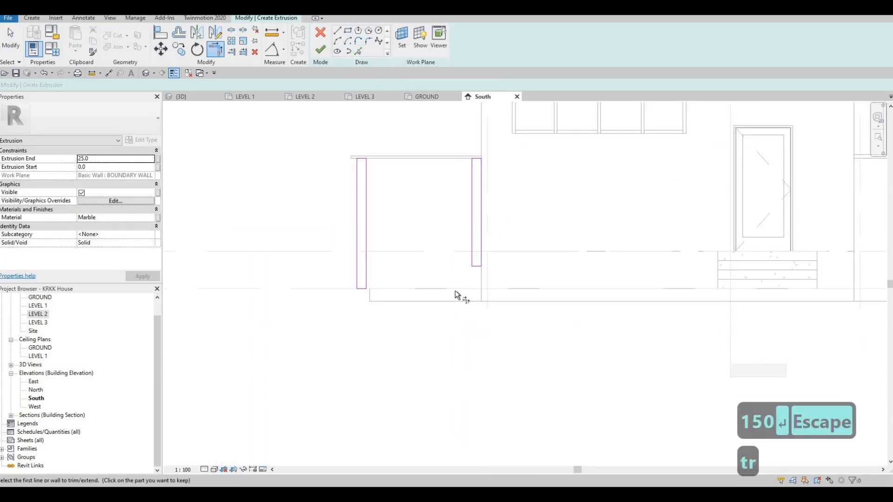
click(372, 288)
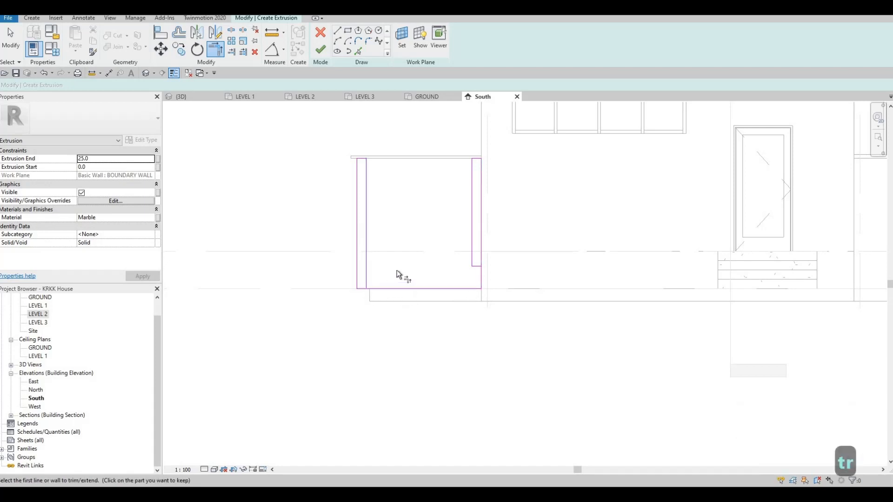
Step: Draw a horizontal line about 1000 mm long from the outer strip's inner edge, about 100 mm above the profile's base
click(337, 30)
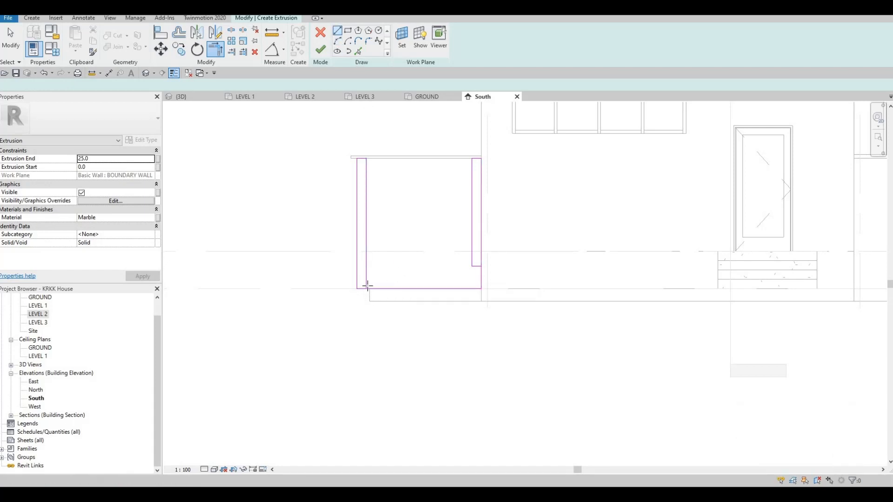
click(429, 282)
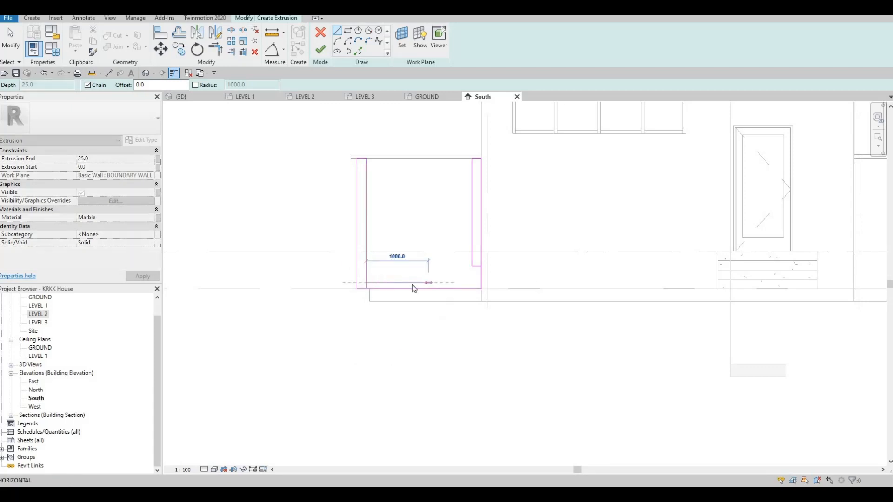
key(Escape)
key(Escape)
Step: Set the new horizontal line's distance above the profile's base line to 150 mm
click(419, 282)
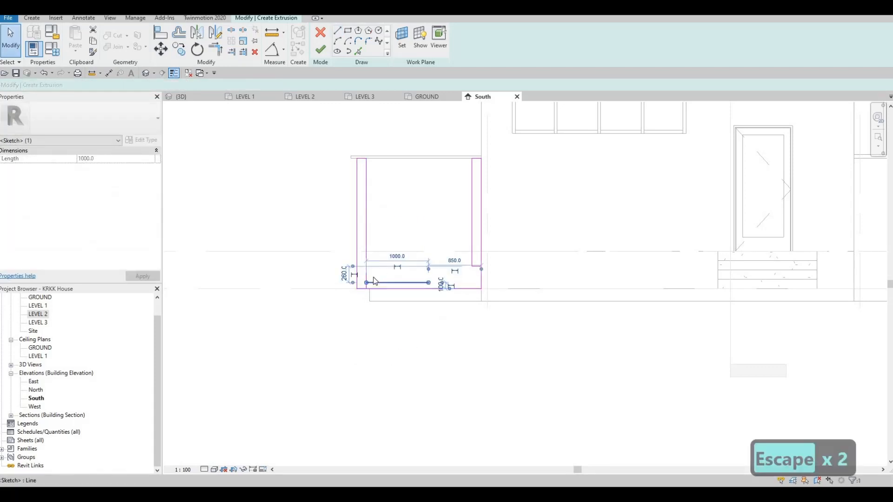
click(347, 290)
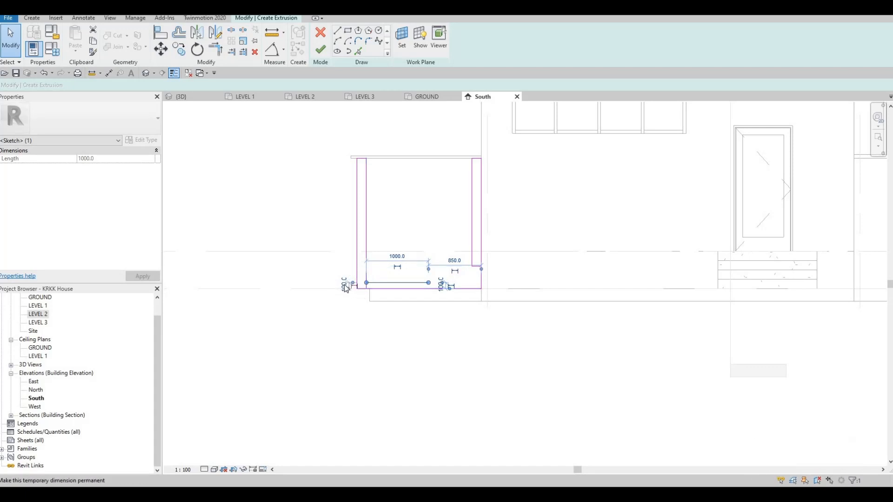
scroll(336, 286, up, 5)
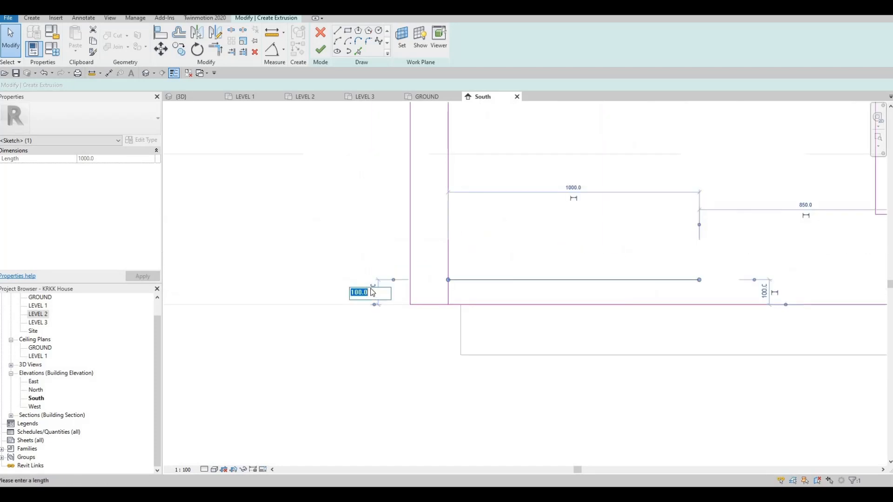
click(373, 292)
text(150)
key(Return)
key(Escape)
key(Escape)
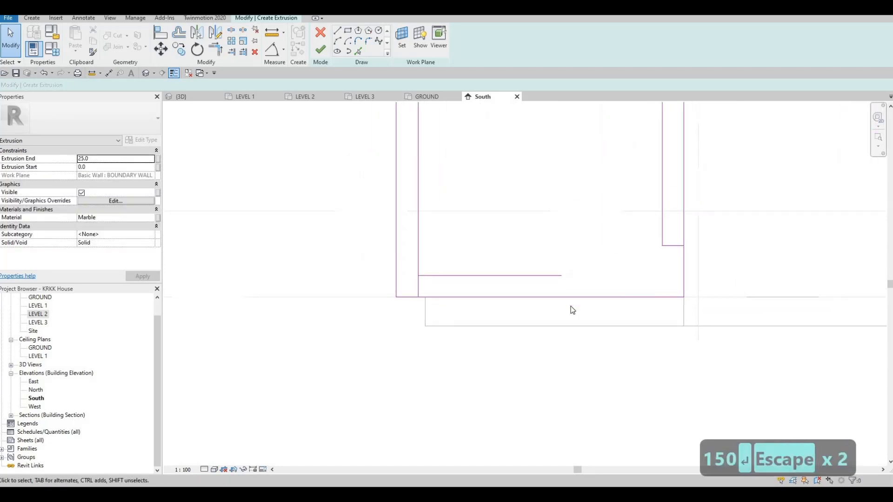
Step: Trim/extend the raised horizontal line to both strips' inner vertical edges, forming a U-shaped frame outline
key(t)
key(r)
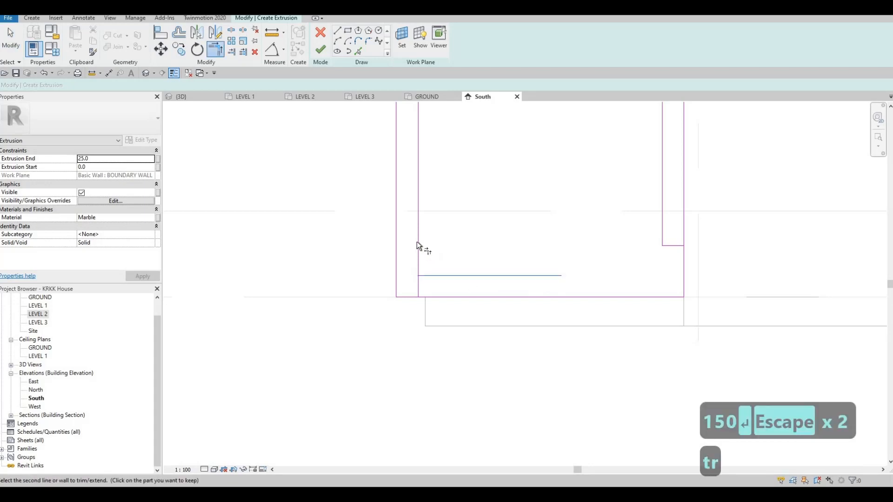
click(559, 278)
click(662, 224)
click(558, 276)
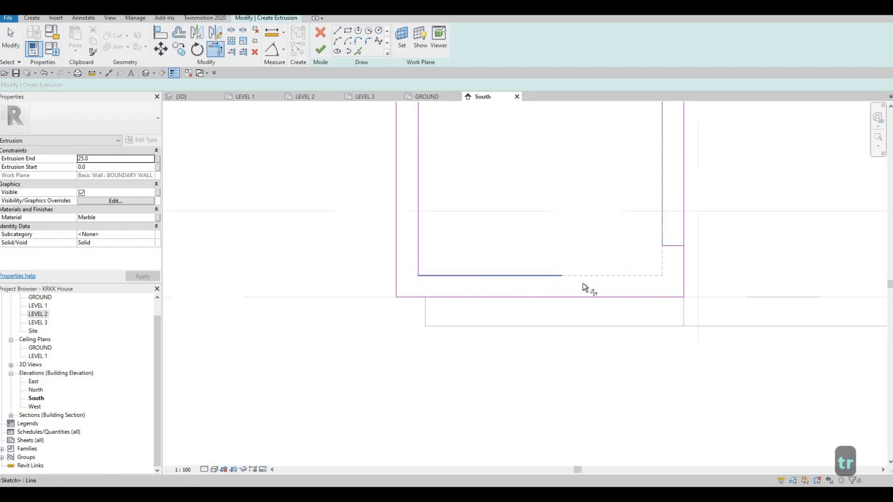
Step: Delete the leftover short horizontal segment at the foot of the house-side strip
middle_drag(632, 235, 549, 243)
key(Escape)
key(Escape)
drag(544, 225, 612, 268)
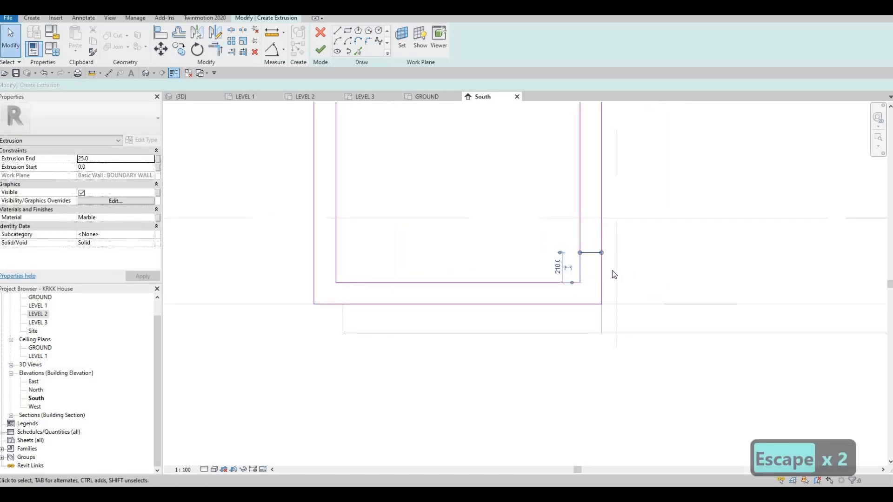
key(Delete)
Step: Copy the whole U-shaped profile to the boundary wall between the two entrances, aligning its upper corner with the wall's corner beneath the coping
middle_drag(558, 227, 537, 240)
scroll(538, 244, down, 3)
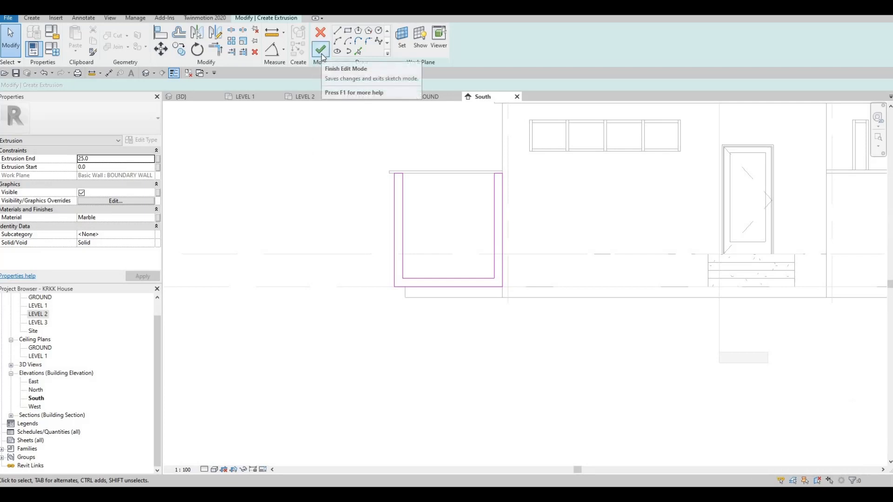
scroll(354, 180, down, 2)
middle_drag(368, 167, 313, 175)
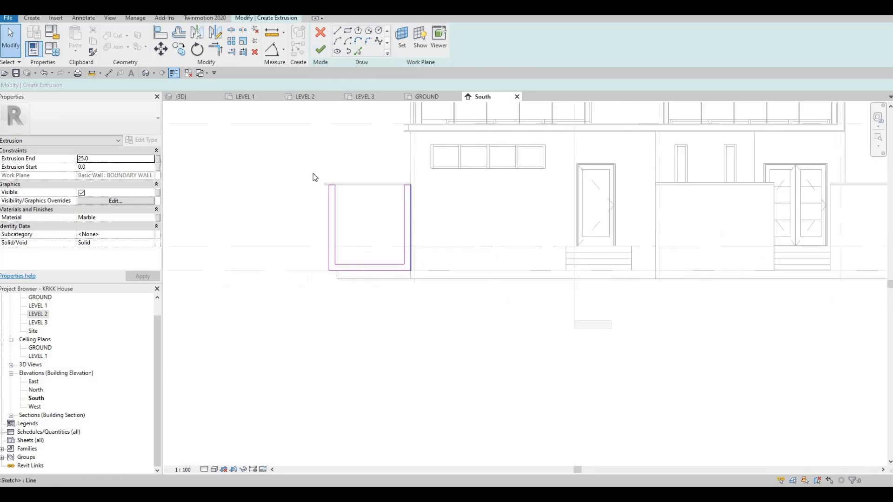
scroll(408, 233, down, 1)
key(Escape)
mouse_move(309, 174)
mouse_down()
mouse_move(422, 255)
mouse_move(450, 297)
mouse_up()
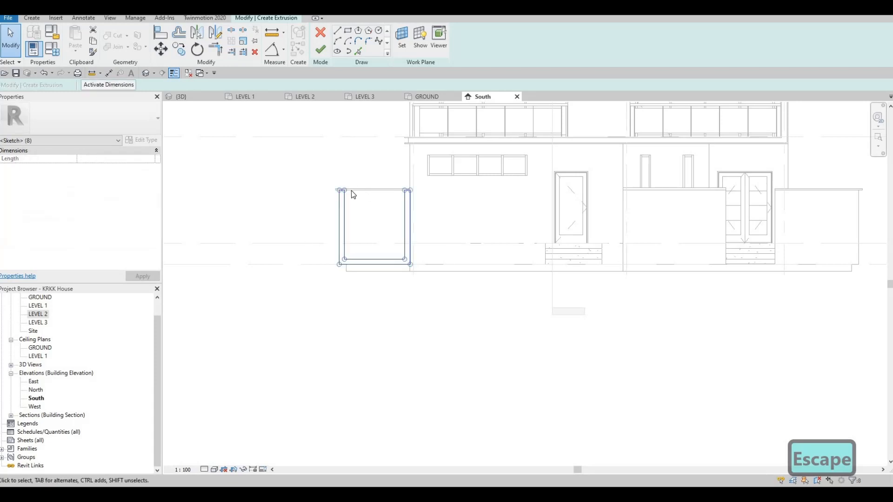
key(c)
key(o)
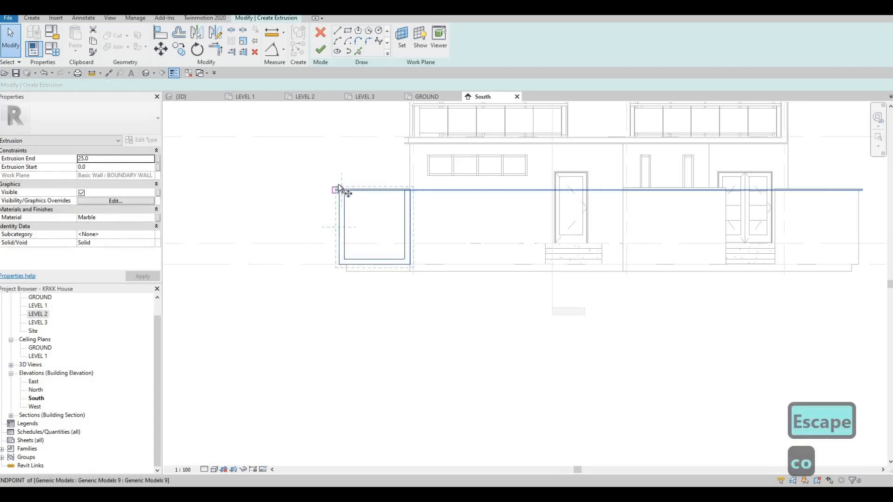
scroll(343, 193, up, 3)
scroll(341, 193, up, 3)
click(341, 197)
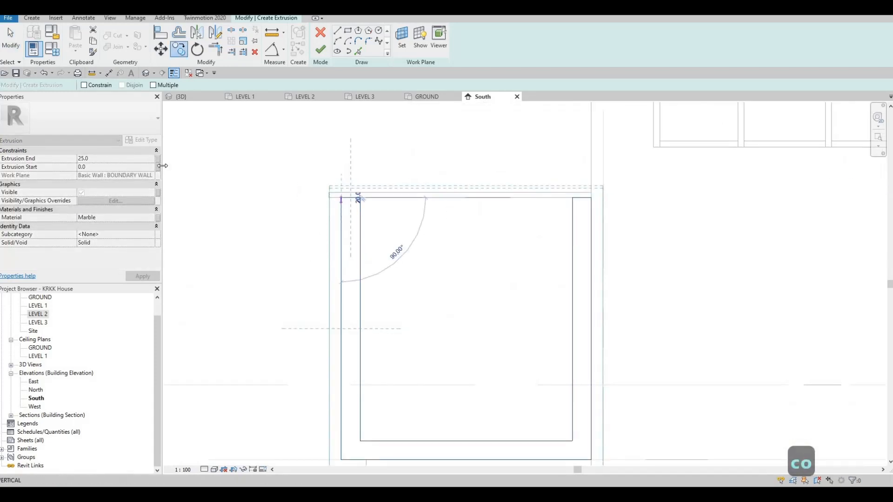
middle_drag(616, 281, 228, 237)
scroll(376, 214, down, 2)
scroll(387, 214, up, 3)
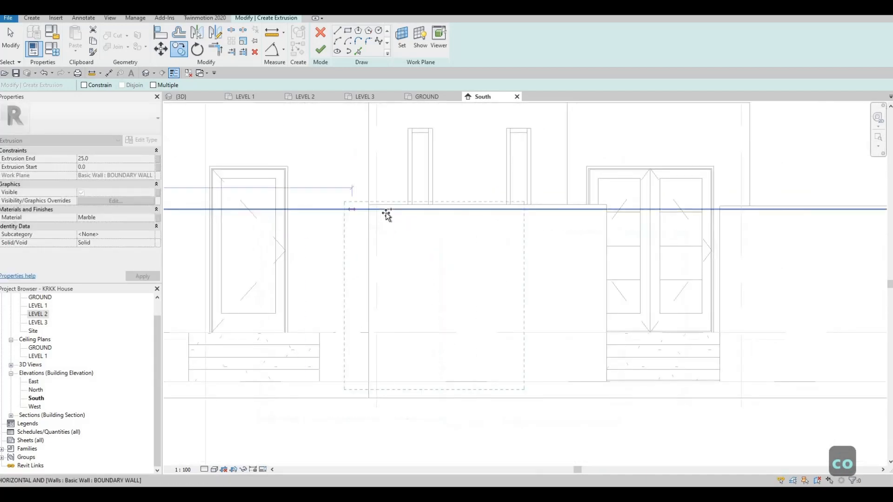
click(379, 212)
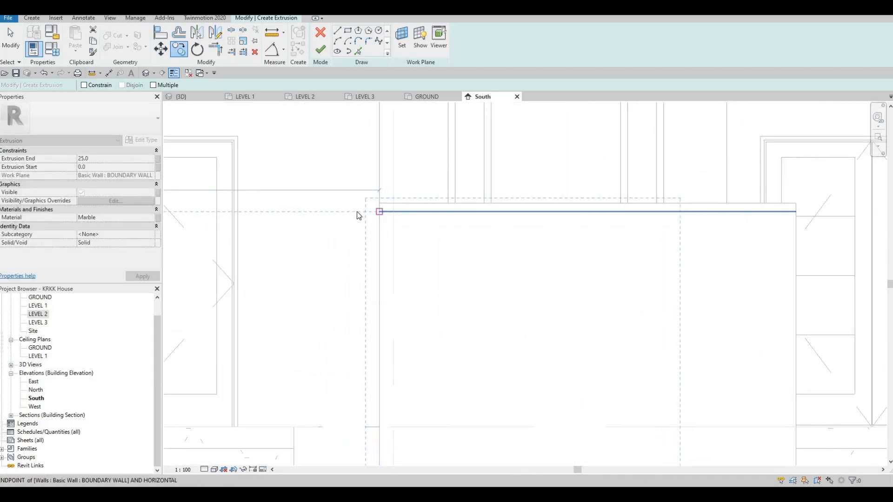
scroll(358, 254, down, 3)
middle_drag(330, 287, 375, 273)
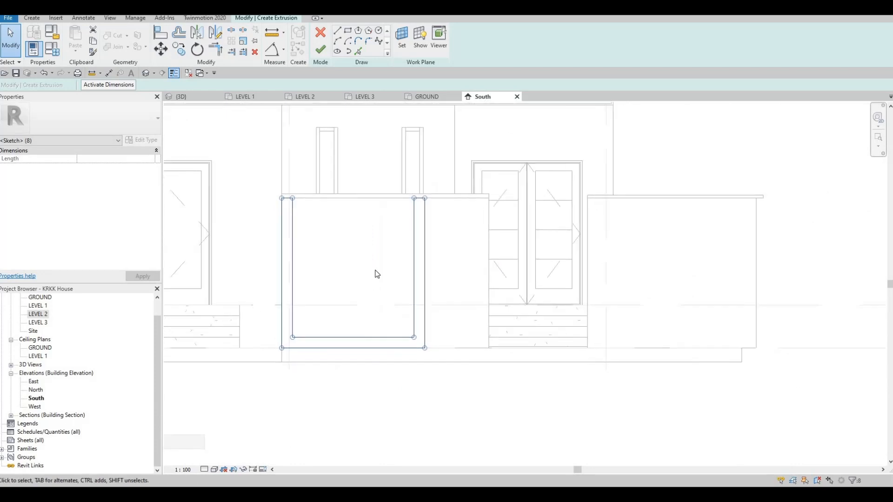
Step: Copy the middle wall's U-shaped profile, with multiple copying enabled, to the boundary wall beyond the double entrance door
key(Escape)
key(Escape)
mouse_move(272, 180)
mouse_down()
mouse_move(337, 263)
mouse_move(455, 371)
mouse_up()
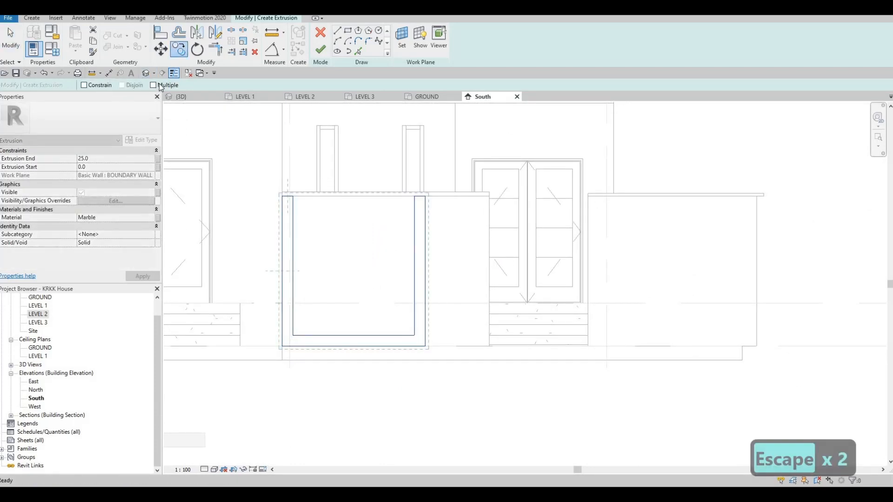
scroll(266, 207, up, 2)
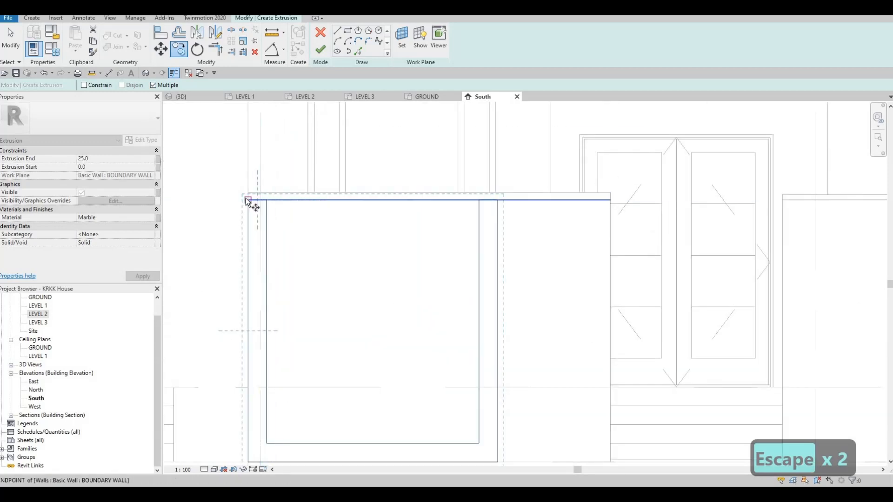
click(244, 198)
scroll(632, 217, down, 2)
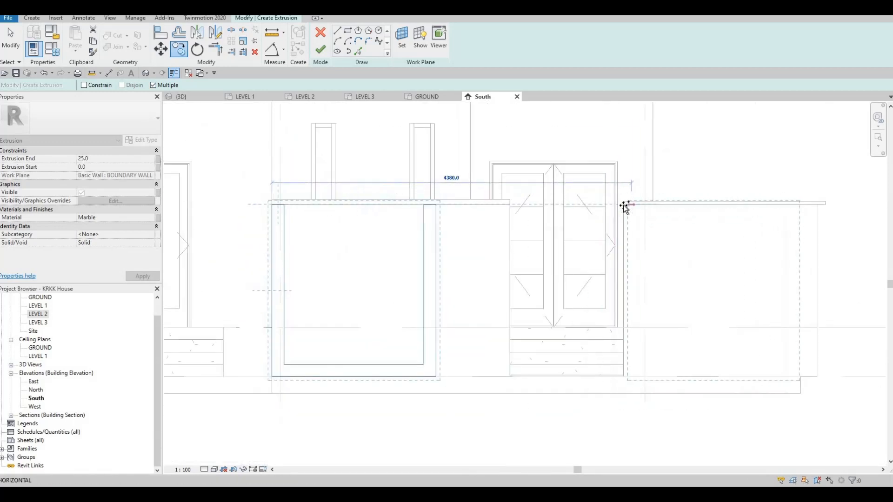
click(598, 238)
key(Escape)
Step: Align the outer vertical line of the copied profile with the outer end of the boundary wall beyond the double door
middle_drag(691, 211, 587, 265)
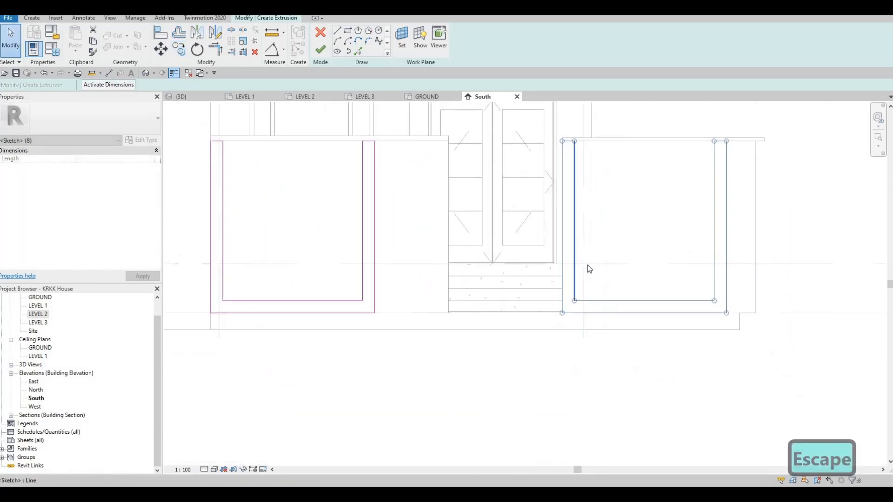
key(Escape)
drag(663, 361, 587, 157)
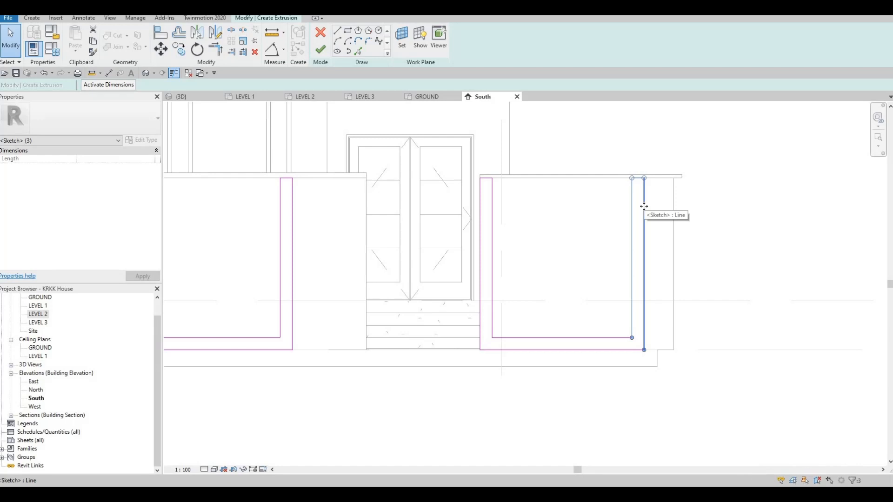
key(a)
key(l)
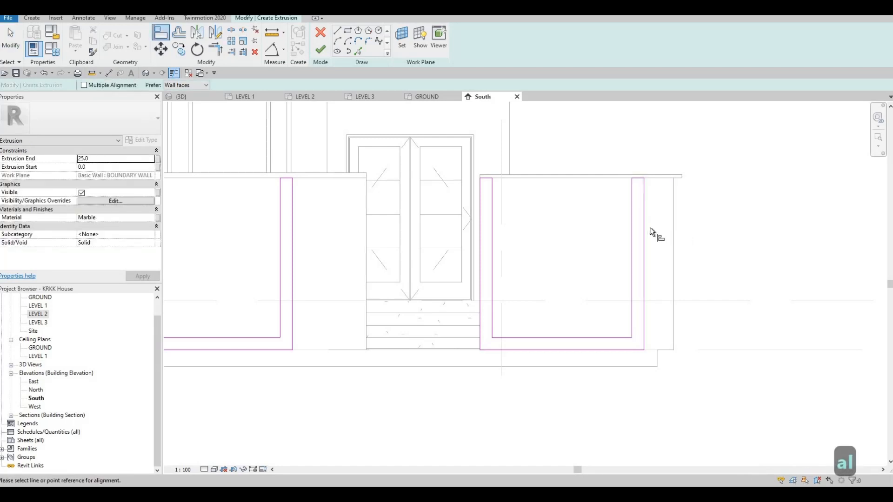
click(651, 239)
click(644, 255)
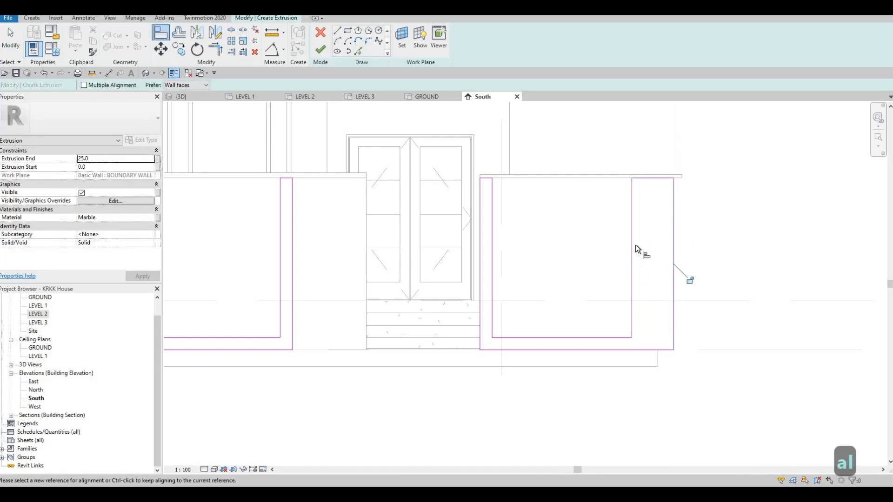
key(Escape)
key(Escape)
Step: Set the vertical strip at the outer end of the boundary wall beyond the double door to 150 mm wide
click(632, 205)
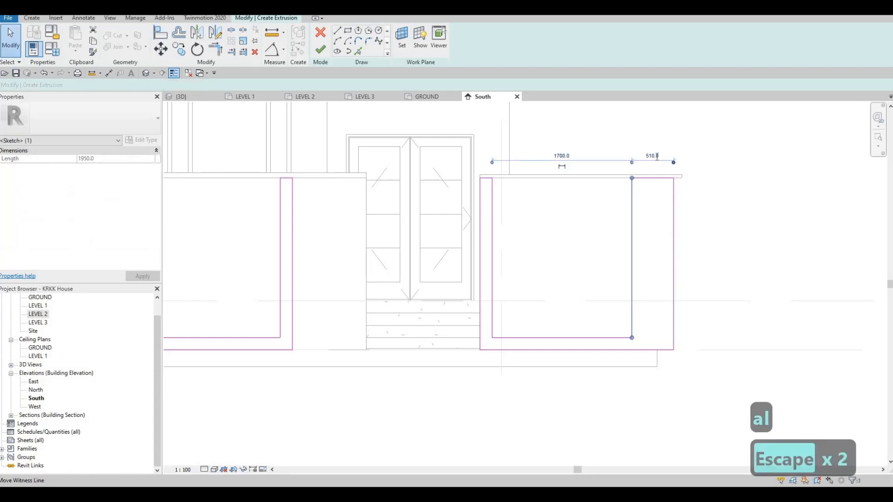
click(657, 157)
text(150)
key(Return)
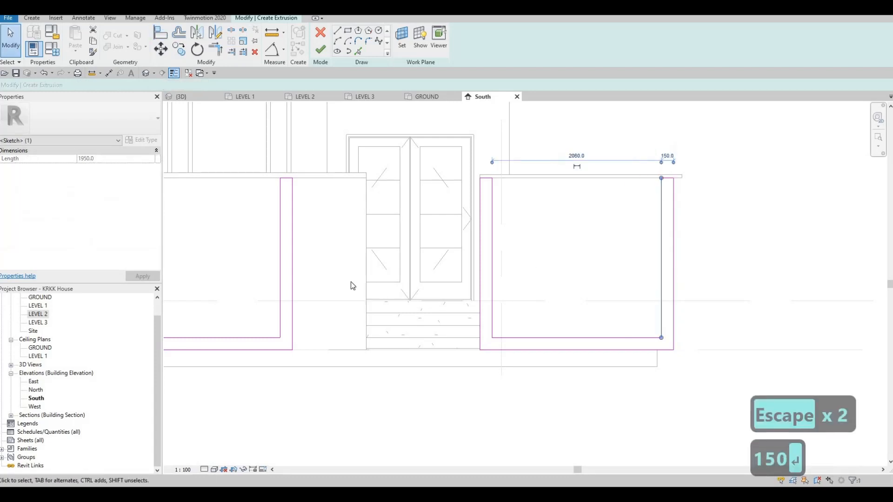
Step: Align the outer vertical line of the middle boundary wall's profile with the wall end beside the double door
middle_drag(353, 284, 529, 293)
key(Escape)
key(a)
key(l)
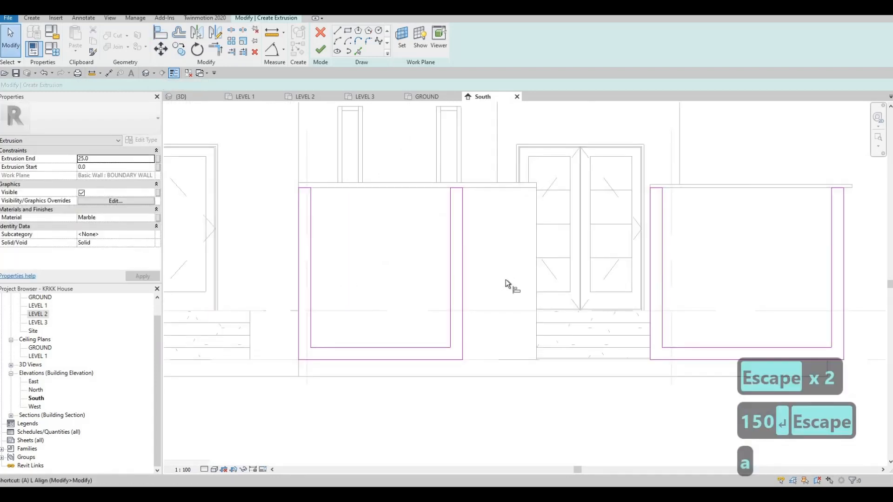
click(537, 241)
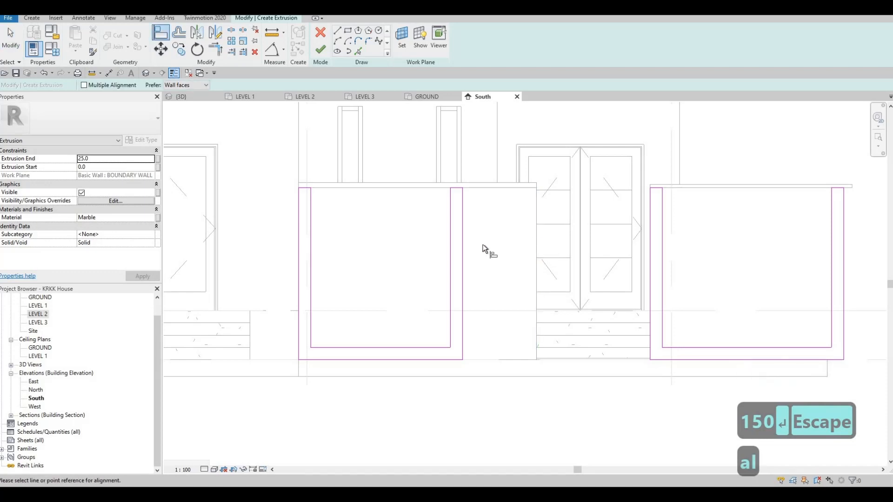
click(463, 238)
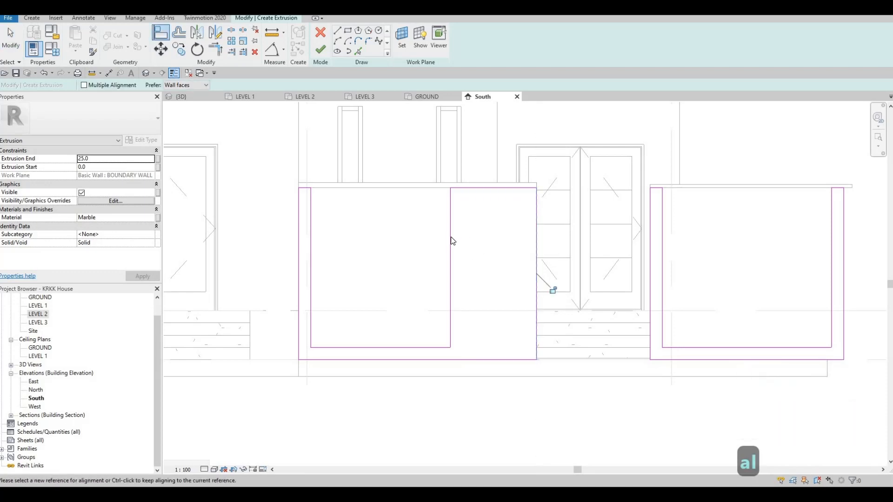
key(Escape)
key(Escape)
Step: Set the middle wall profile's inner vertical line 150 mm from its outer line on the double-door side
click(494, 166)
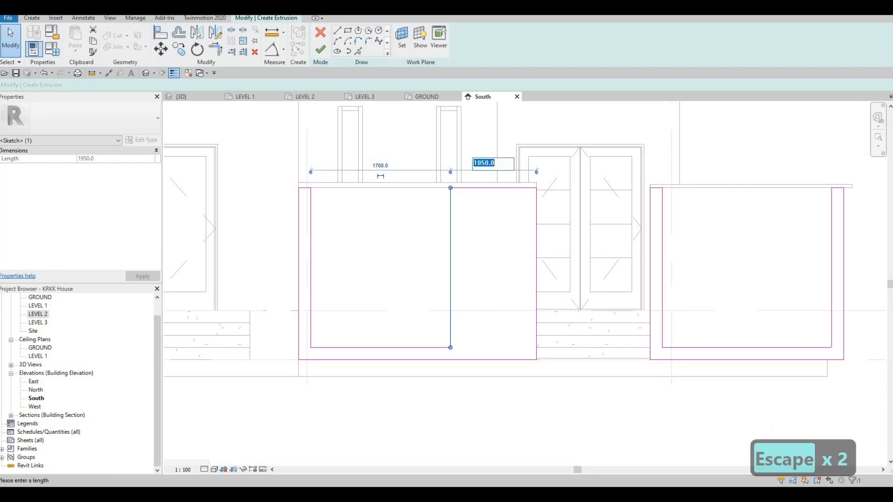
text(150)
key(Return)
key(Escape)
key(Escape)
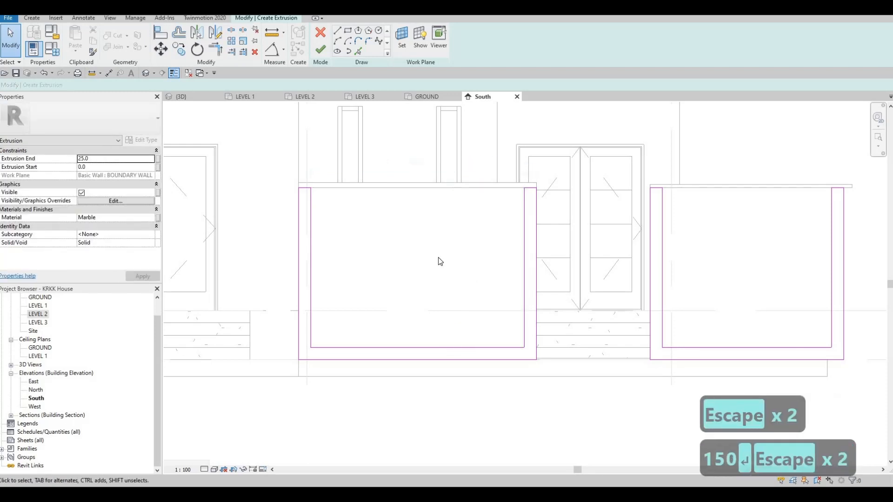
Step: Set the extrusion end of the three U-shaped boundary wall profiles to 20 mm
scroll(438, 258, down, 2)
middle_drag(440, 307, 574, 245)
scroll(574, 246, down, 2)
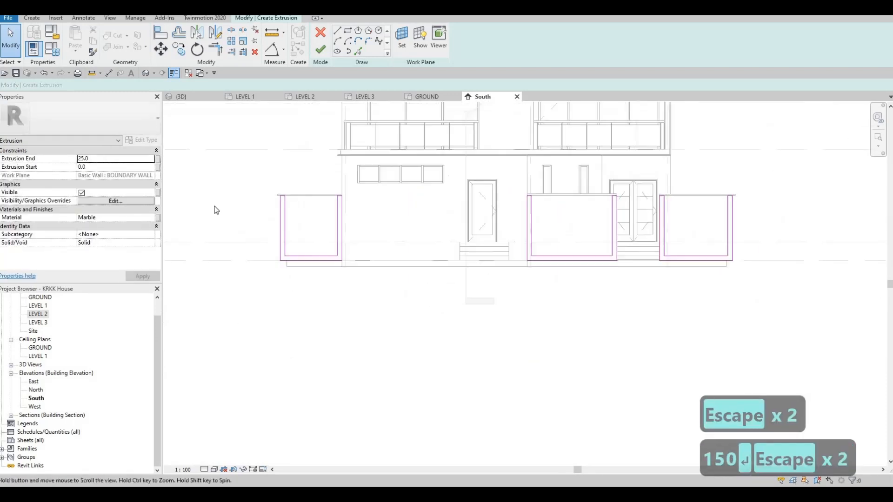
click(105, 160)
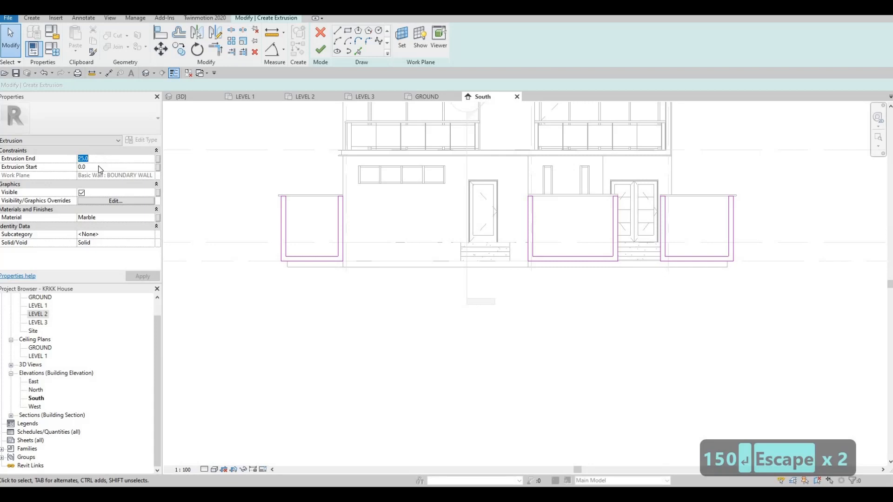
text(20)
key(Return)
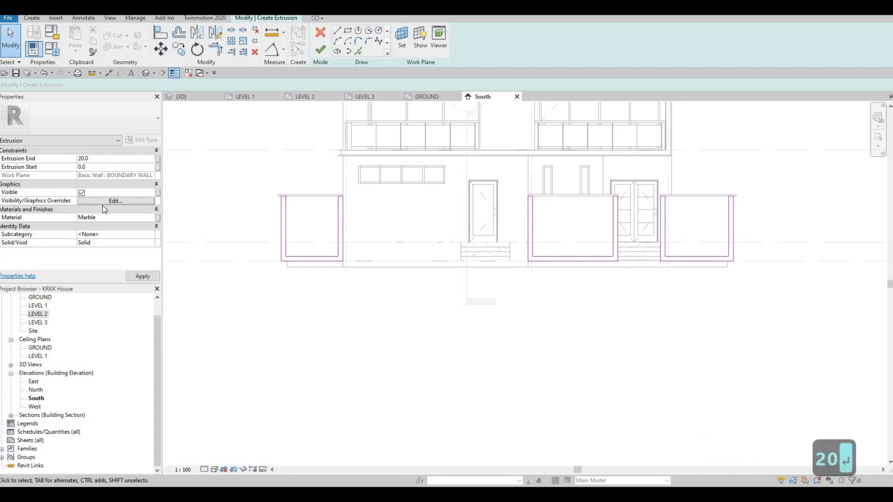
Step: Duplicate the WALL PAINT material and assign the duplicate to the boundary wall frame extrusion
click(150, 216)
click(157, 217)
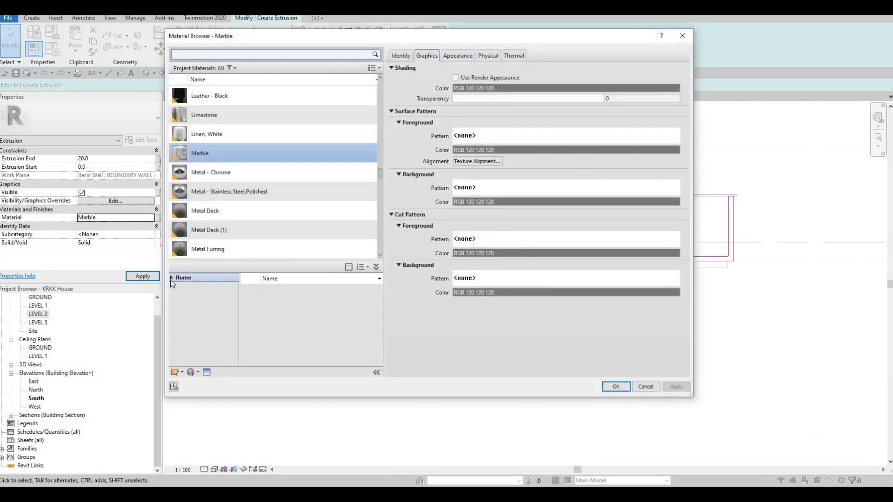
scroll(202, 251, down, 5)
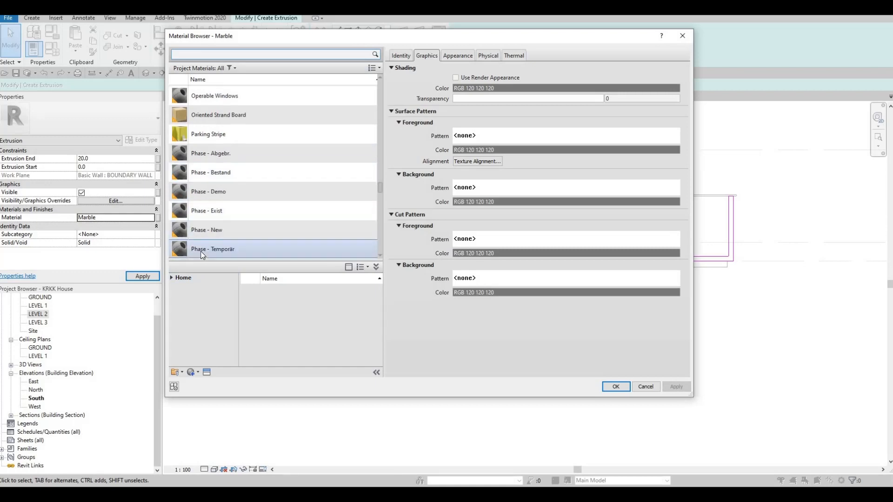
scroll(202, 255, down, 12)
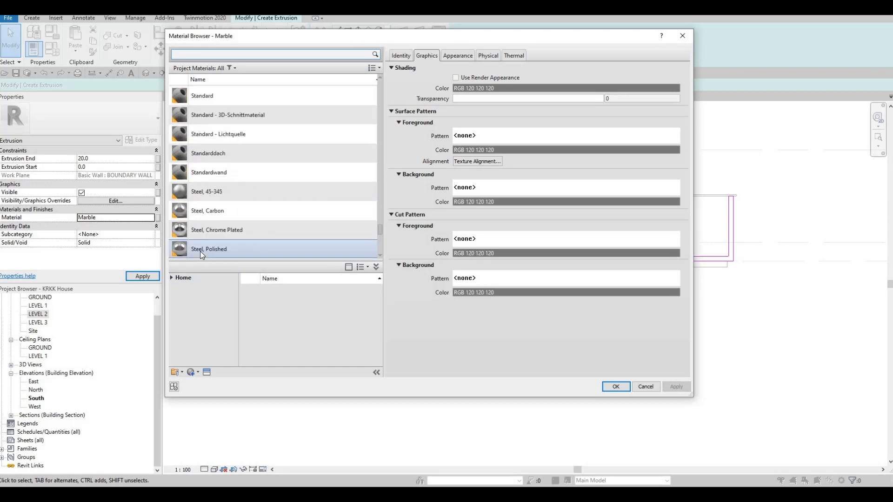
scroll(202, 254, down, 5)
click(229, 232)
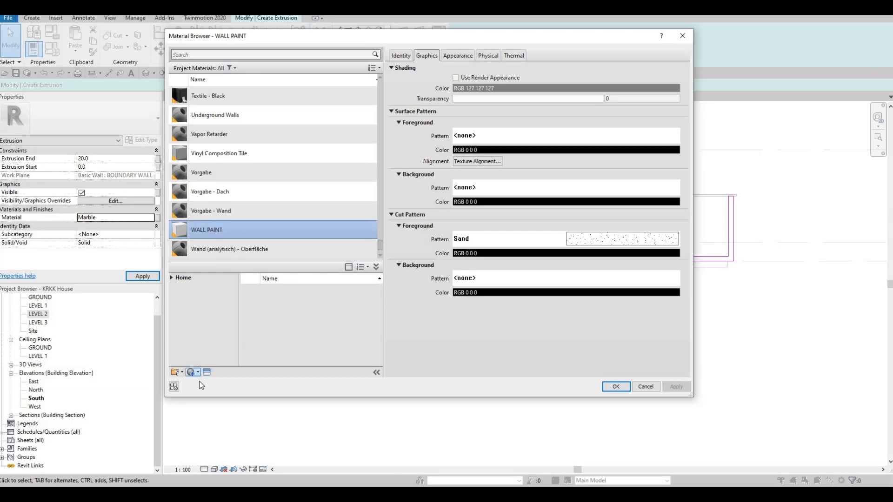
click(218, 392)
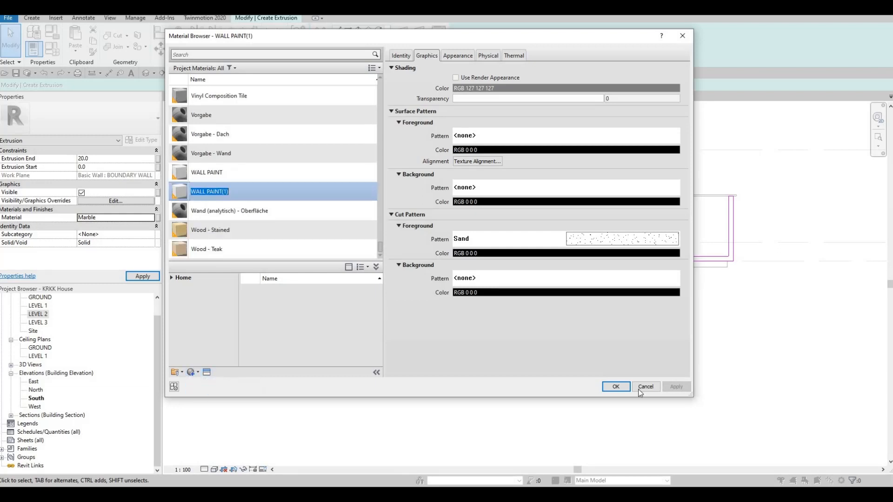
click(614, 389)
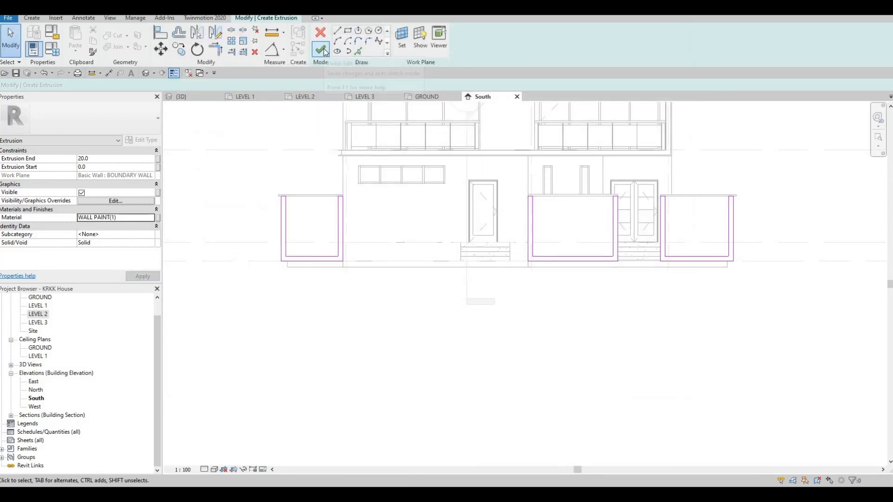
Step: Finish the boundary wall frame extrusion, bring up the 3D view and complete the in-place model
click(322, 49)
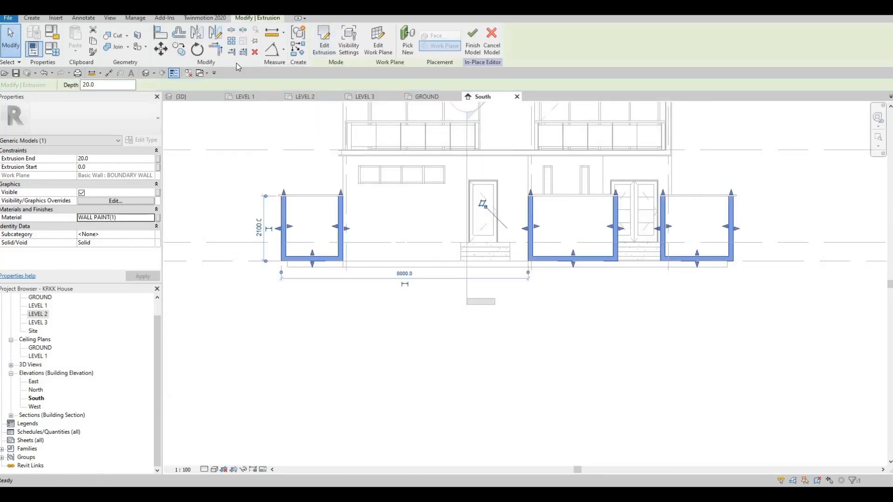
click(146, 73)
middle_drag(404, 347, 372, 331)
scroll(437, 330, down, 3)
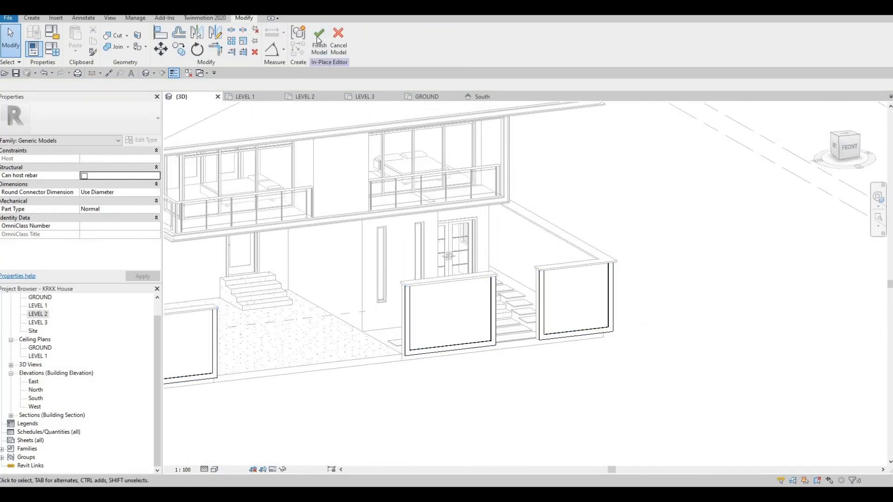
middle_drag(472, 368, 630, 295)
scroll(630, 295, down, 2)
key(Escape)
key(Escape)
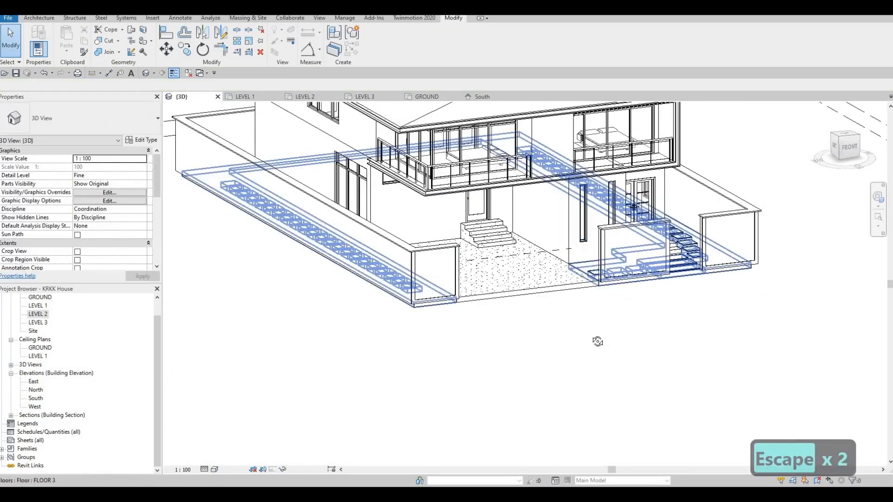
Step: Examine the boundary wall frames and the underside of the carport area from several angles in 3D
shift+middle_drag(598, 343, 572, 345)
shift+middle_drag(717, 173, 739, 158)
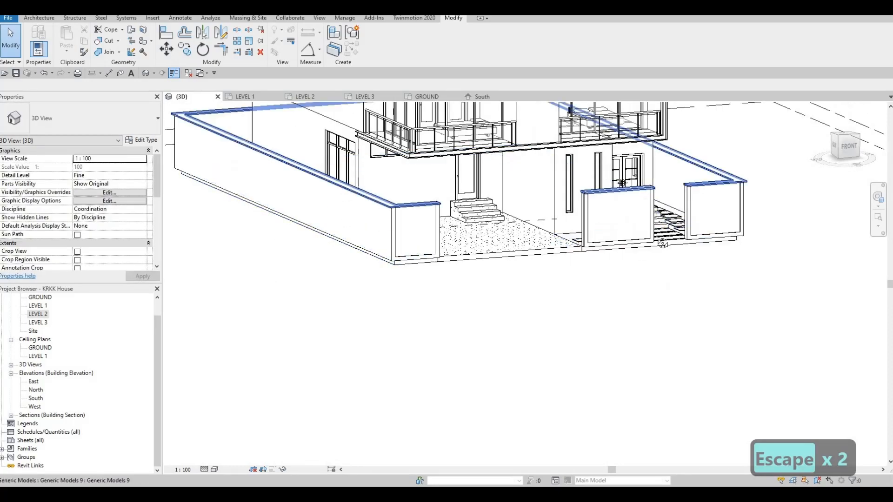
scroll(735, 163, up, 3)
shift+middle_drag(628, 254, 581, 283)
scroll(647, 246, down, 2)
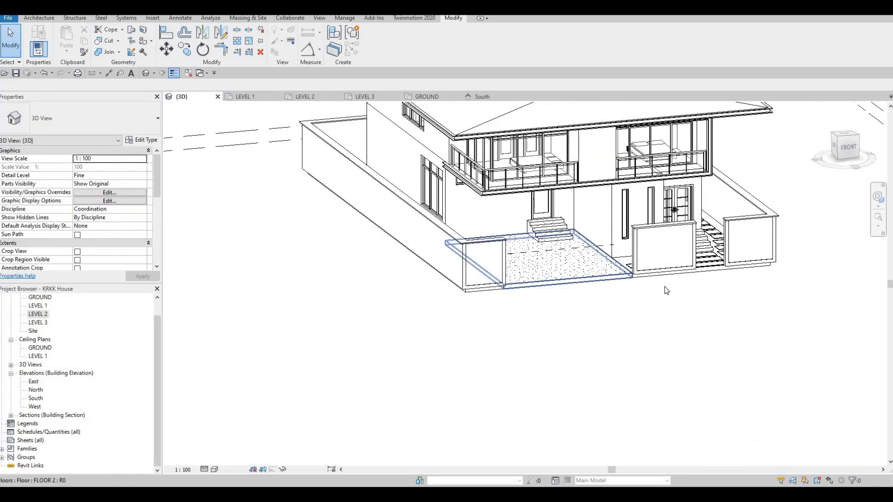
shift+middle_drag(590, 333, 496, 122)
scroll(496, 122, up, 1)
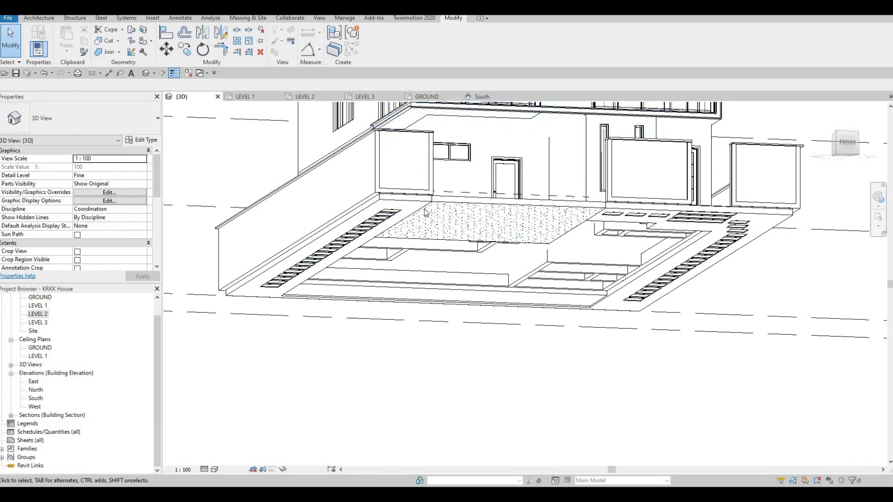
middle_drag(442, 201, 442, 235)
middle_drag(521, 184, 525, 196)
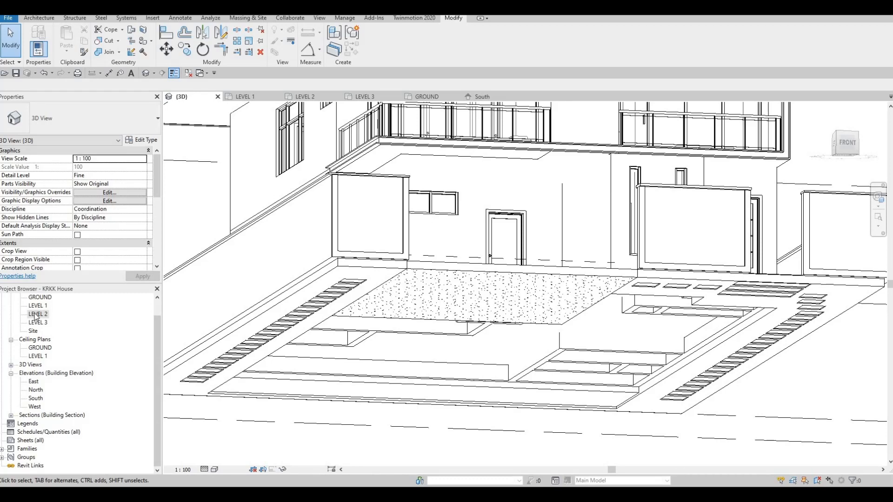
double_click(38, 315)
scroll(456, 309, down, 4)
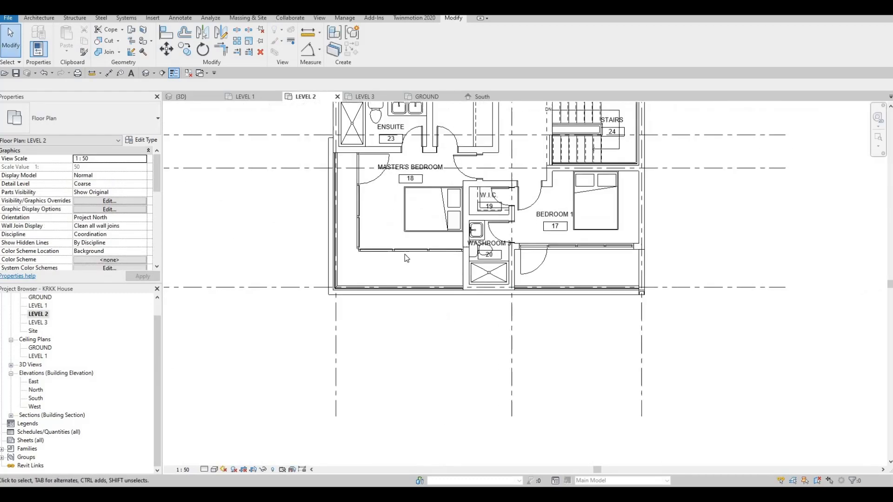
middle_drag(407, 258, 445, 300)
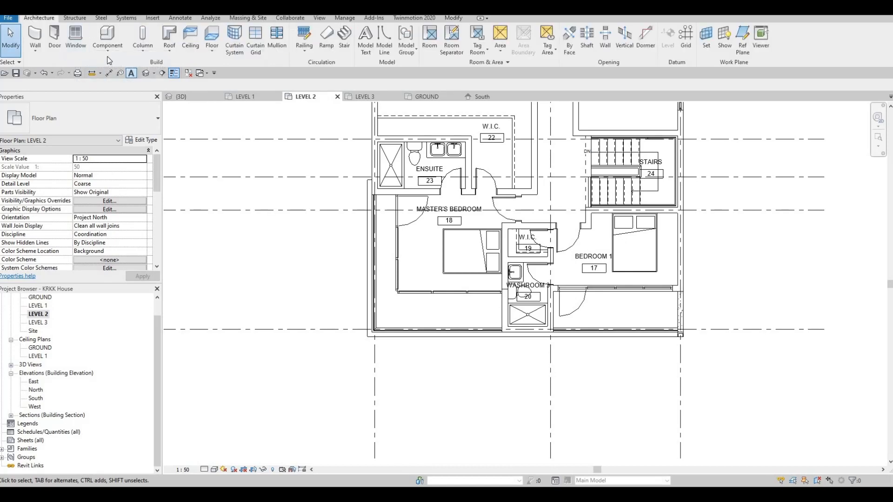
click(108, 51)
click(119, 83)
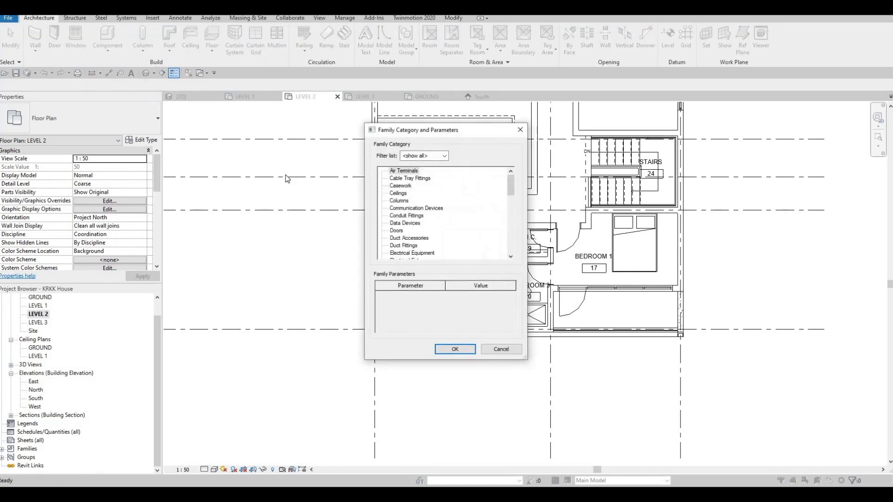
key(Escape)
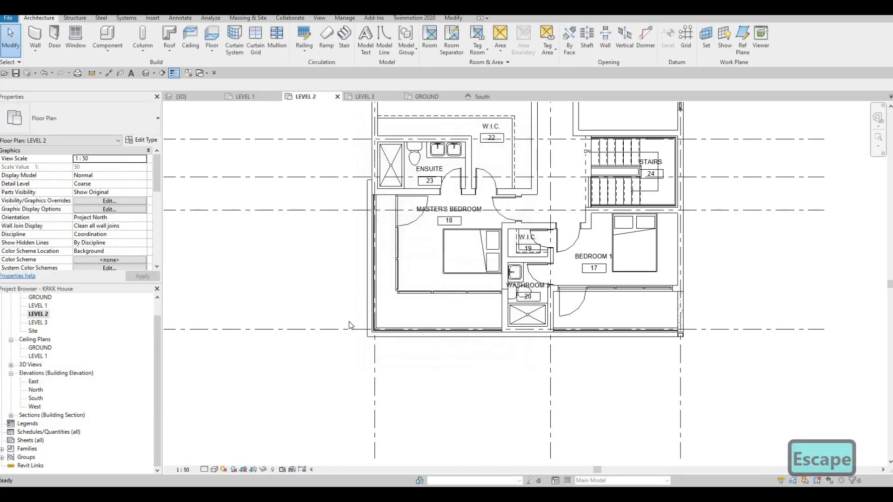
Step: Open the Level 1 floor plan and start an in-place Generic Models component with the default name
double_click(37, 305)
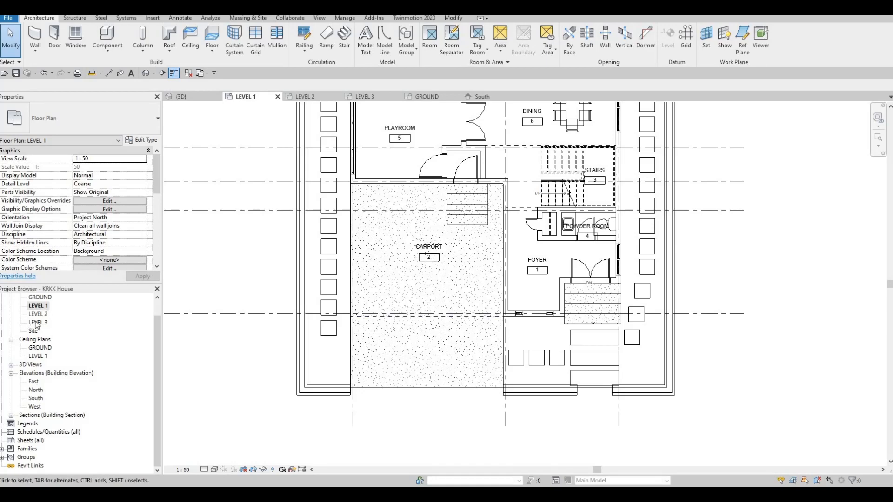
click(115, 50)
click(117, 88)
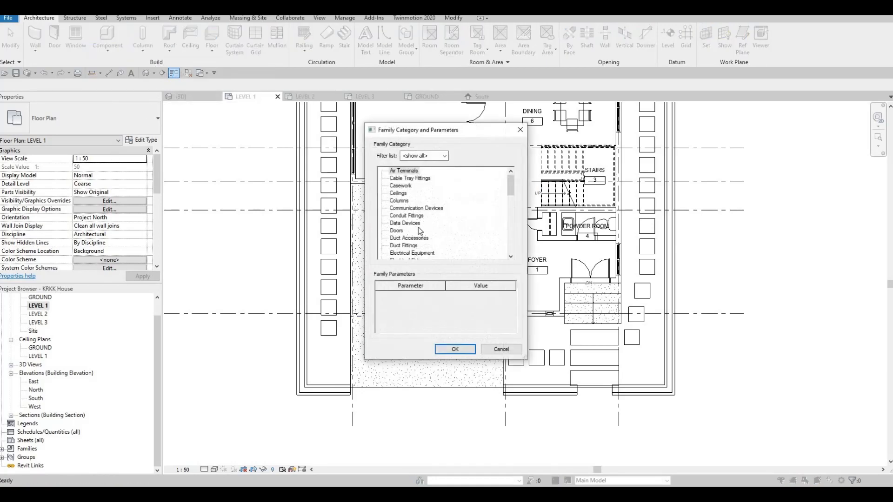
scroll(418, 230, down, 3)
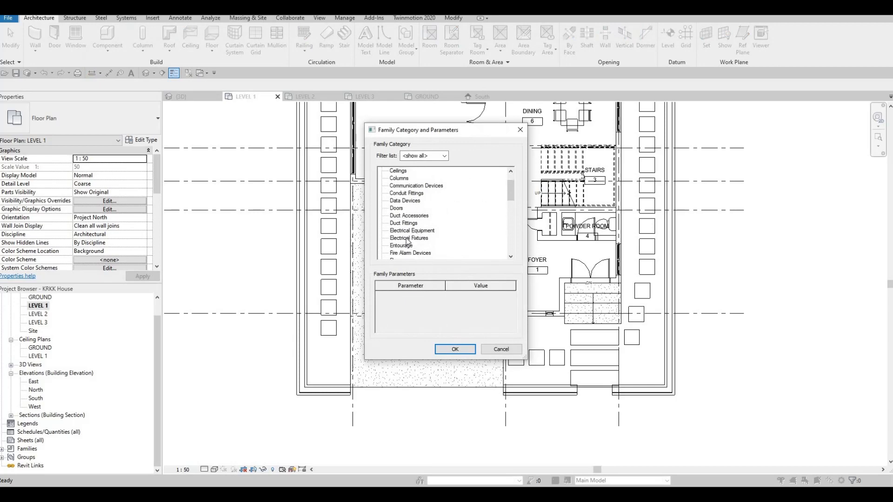
click(455, 349)
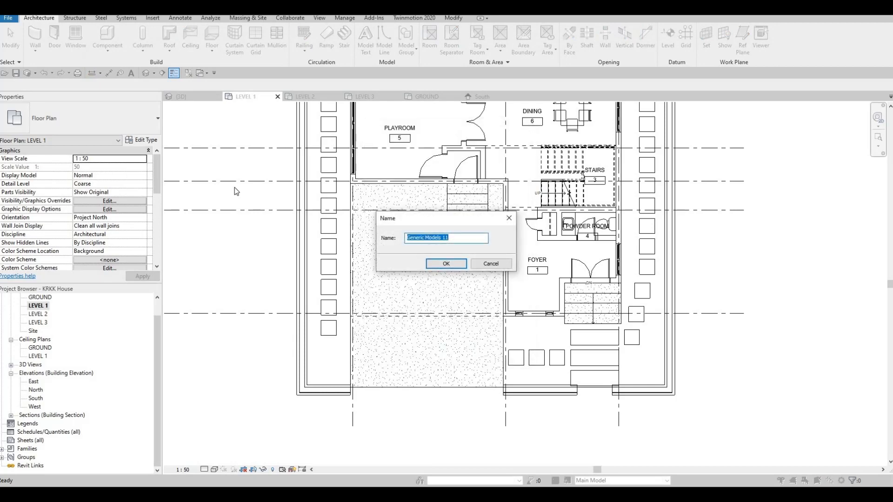
key(Return)
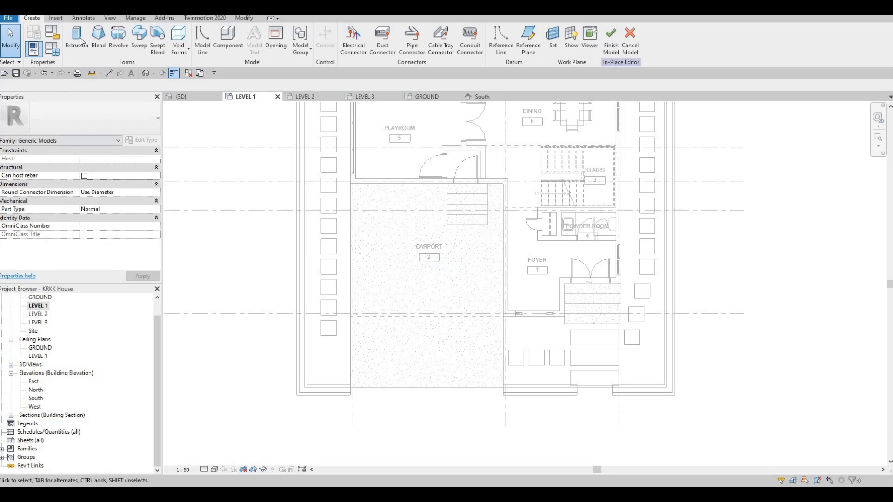
Step: Start an extrusion and sketch a rectangle about 6000 by 5636 mm over the carport from its foyer-side inner corner
click(77, 40)
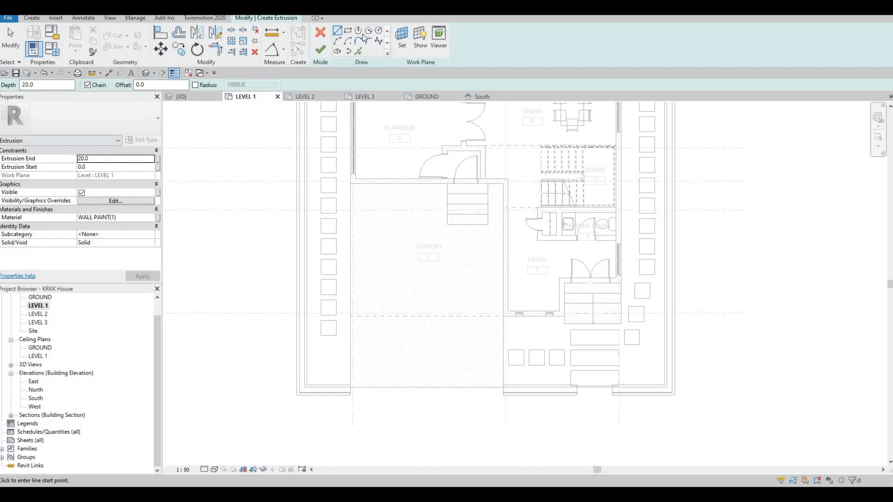
click(503, 184)
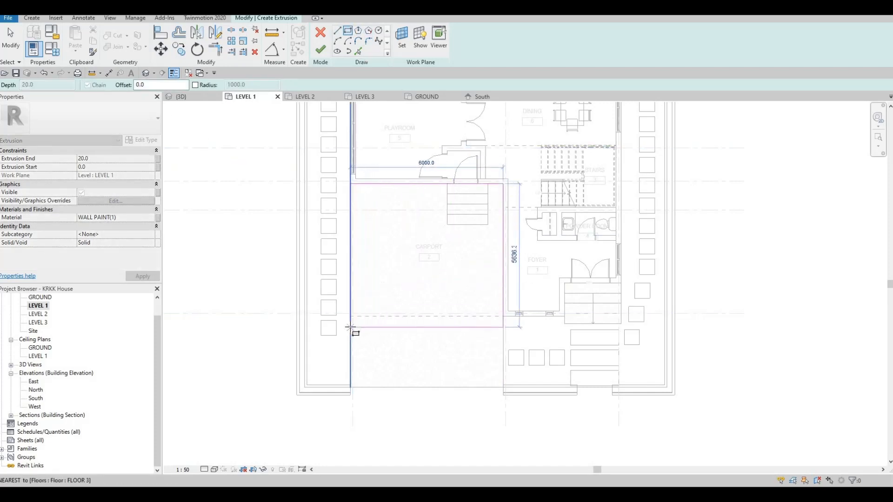
click(409, 316)
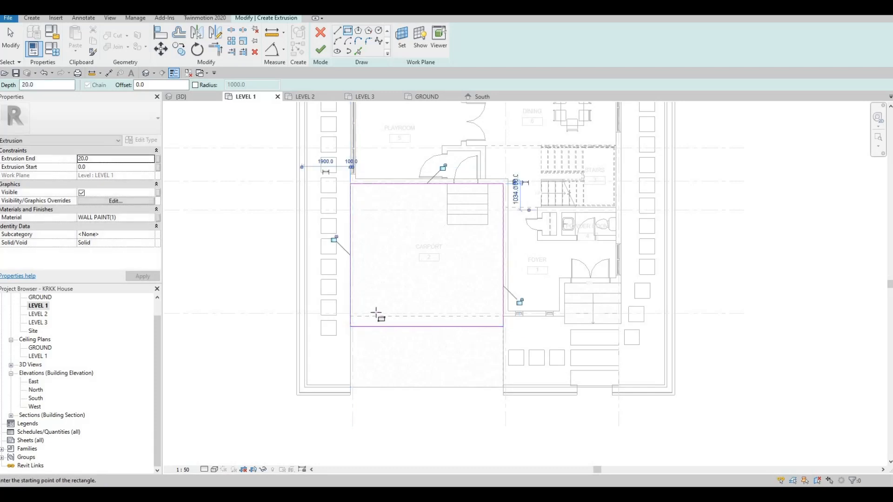
Step: Assign the Glulam 32h material from the AEC wood library to the carport extrusion and finish its sketch
key(Escape)
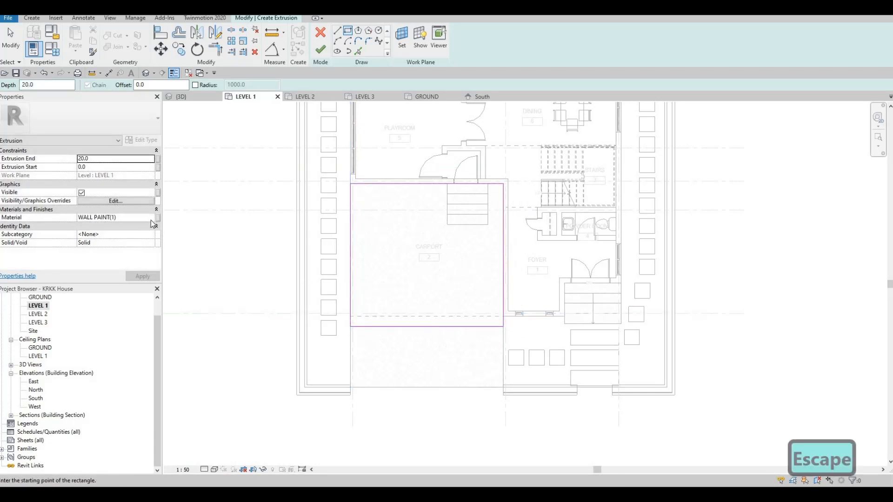
click(152, 219)
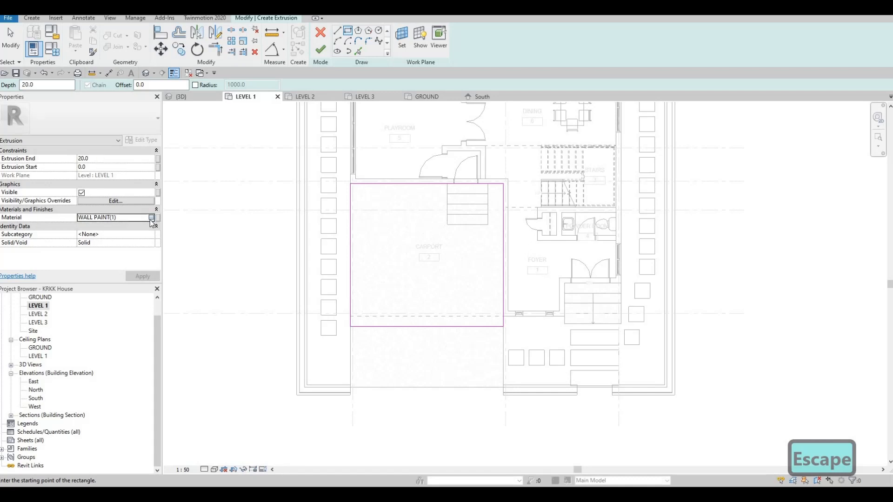
click(151, 218)
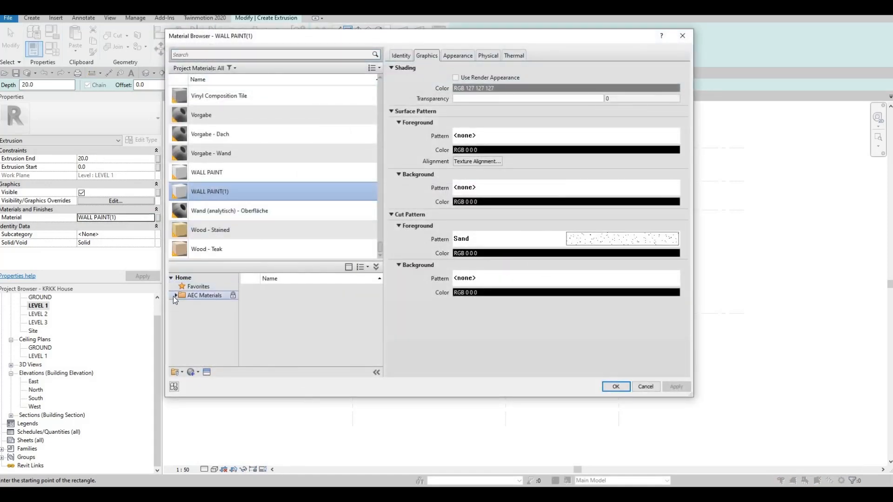
click(176, 296)
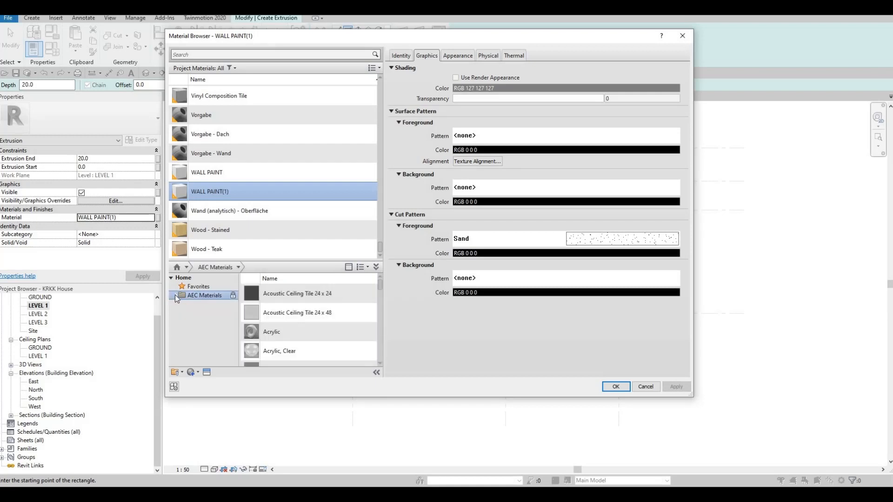
click(176, 296)
scroll(194, 355, down, 4)
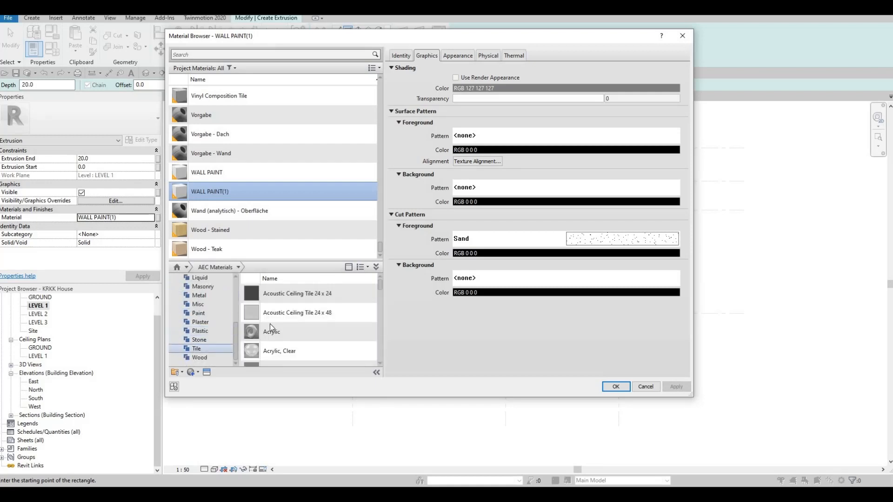
click(199, 357)
scroll(336, 336, down, 5)
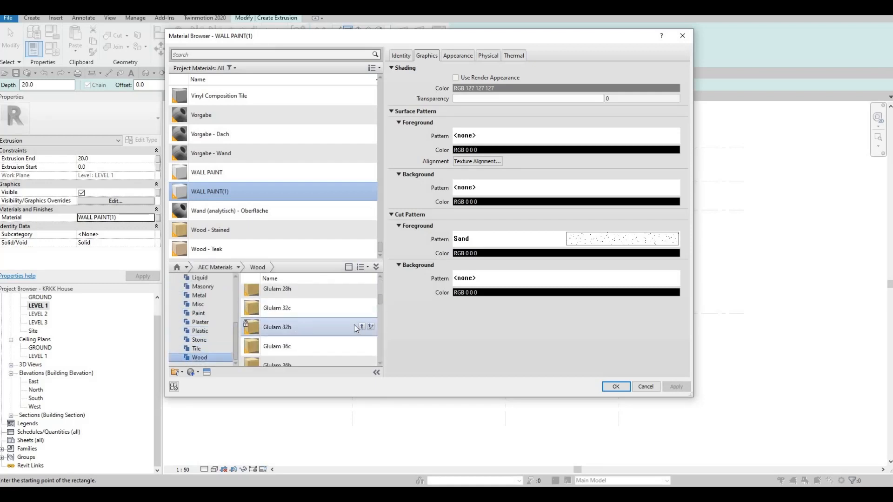
click(609, 388)
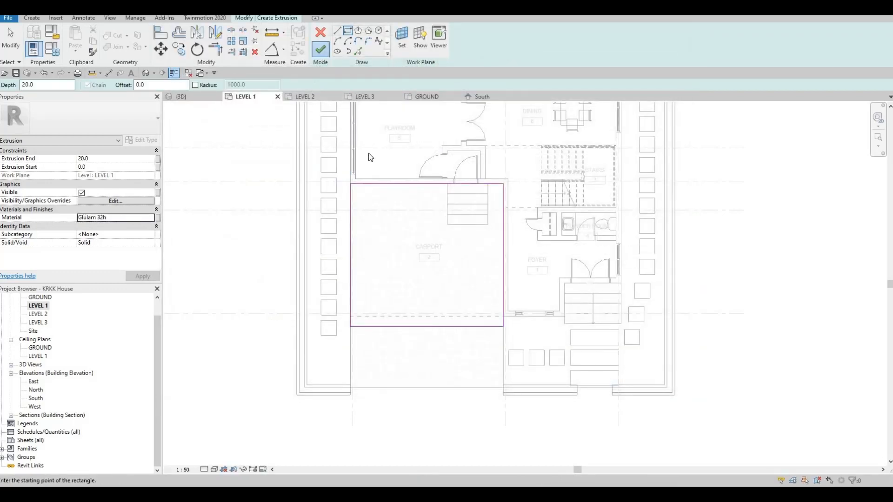
click(321, 49)
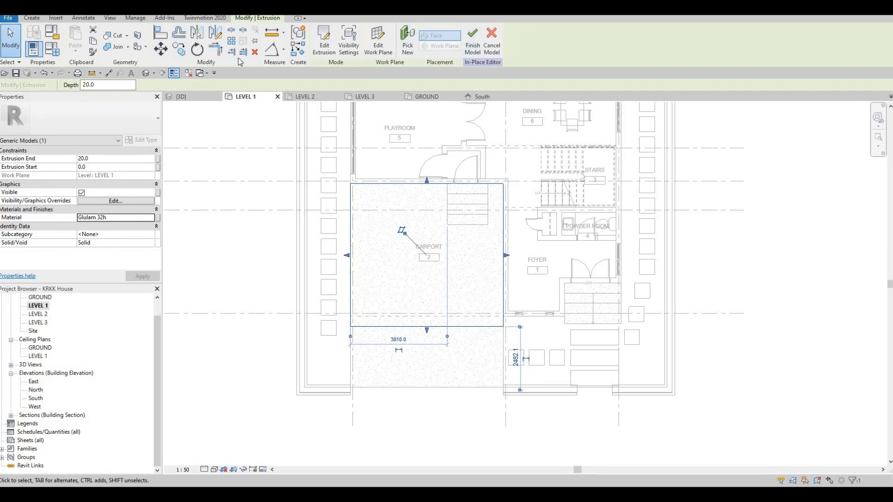
Step: Stretch the carport extrusion upward in the 3D view to about 1311 mm and complete the in-place model
click(181, 97)
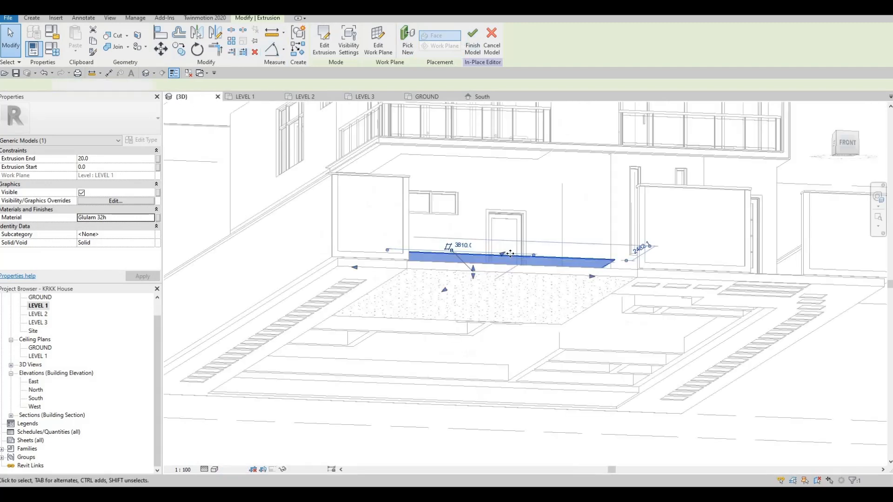
drag(473, 269, 473, 224)
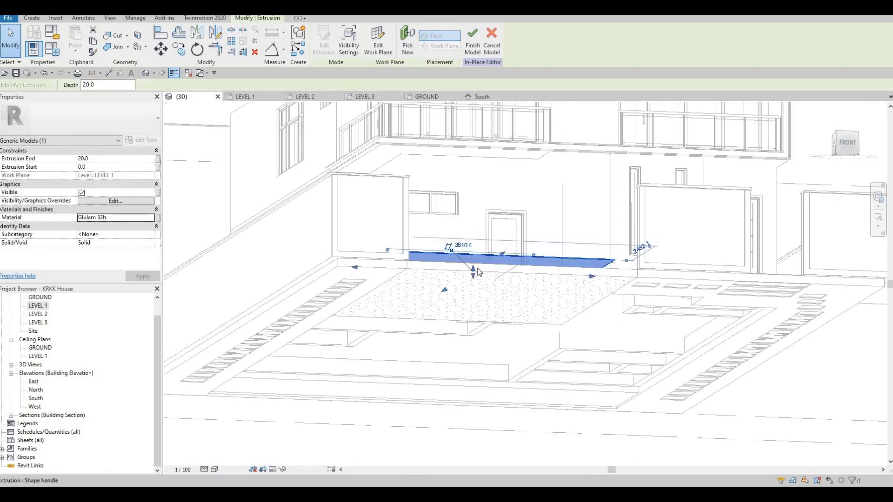
drag(473, 277, 479, 227)
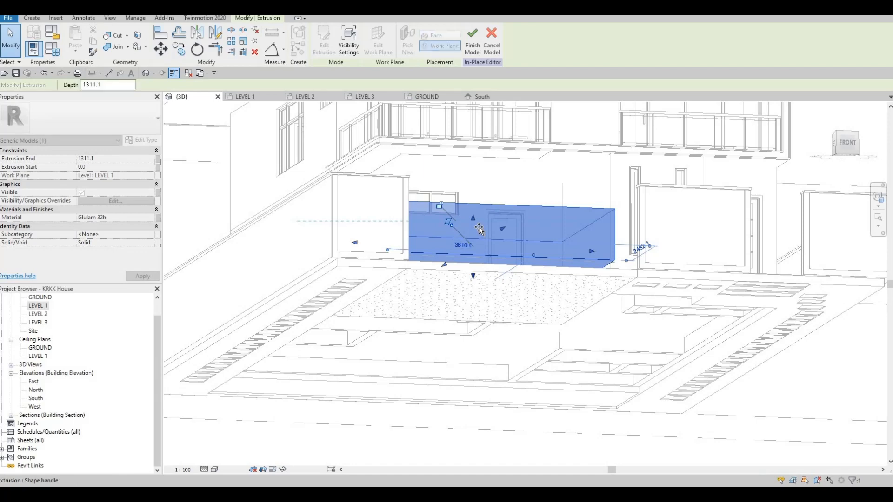
click(474, 40)
Step: Stretch the carport model's top face further up toward the underside of the balcony floor
mouse_move(521, 305)
shift+middle_down()
mouse_move(518, 246)
mouse_move(511, 299)
shift+middle_up()
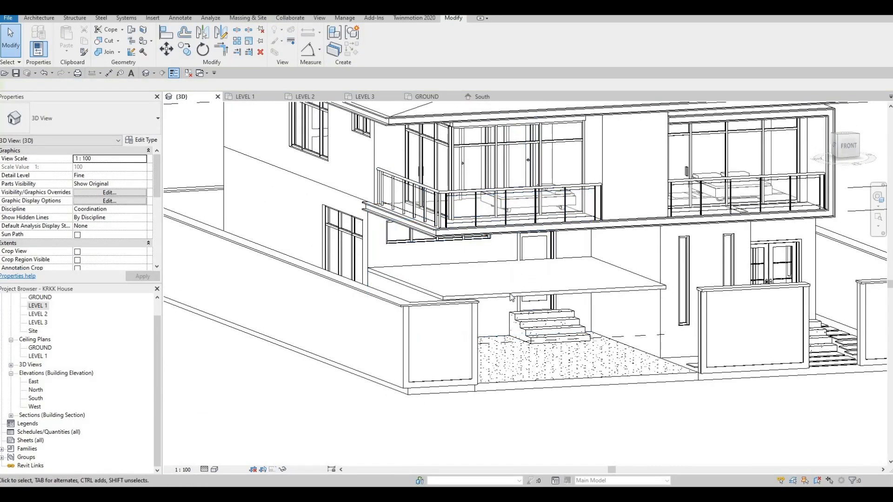
click(518, 270)
drag(503, 268, 505, 233)
click(504, 230)
shift+middle_drag(505, 230, 498, 213)
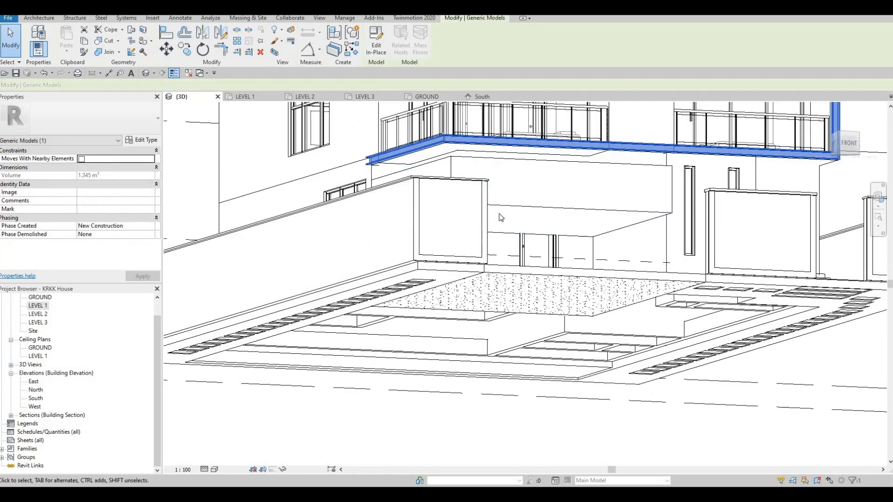
Step: Align the top face of the carport model to the underside of the overhanging floor slab
key(Escape)
key(a)
key(l)
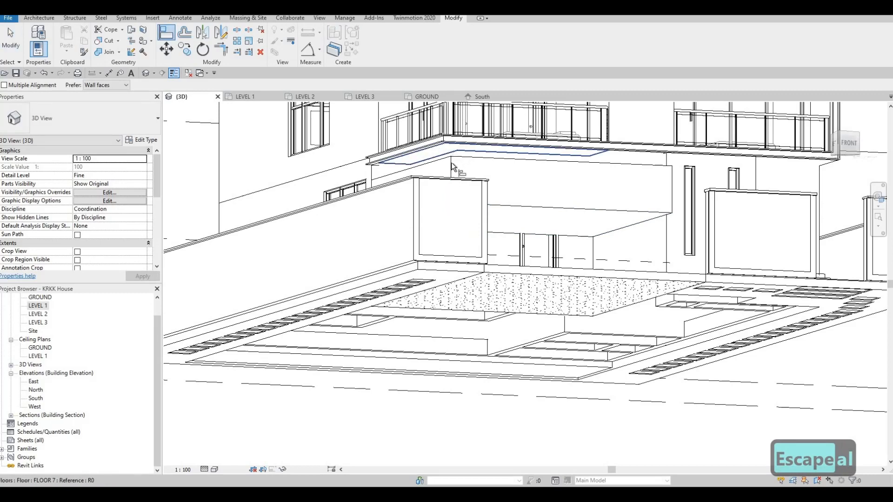
click(451, 163)
shift+middle_drag(468, 261, 487, 276)
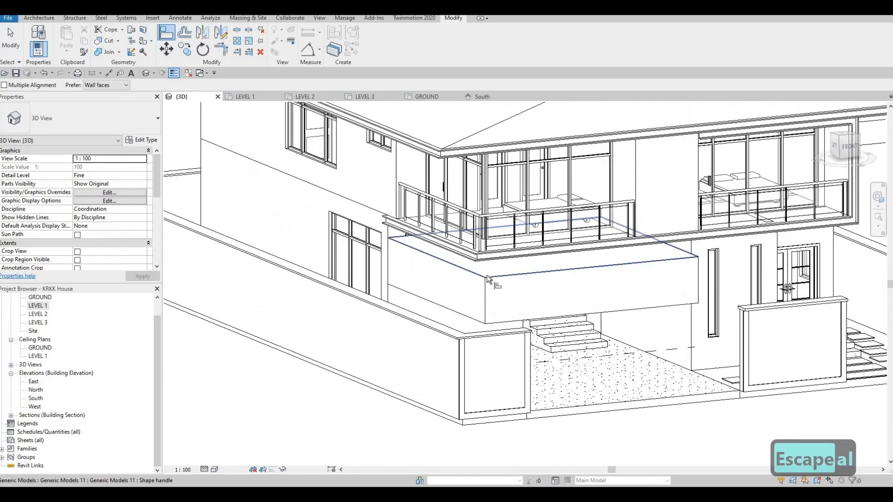
click(487, 275)
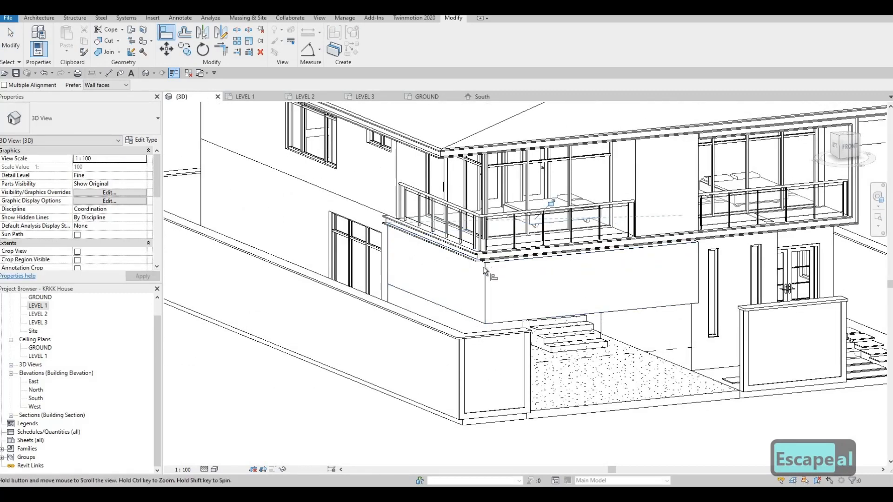
middle_drag(488, 274, 468, 222)
key(Escape)
key(Escape)
Step: Raise the carport model's bottom face to leave only a thin ceiling panel beneath the overhanging floor
click(518, 249)
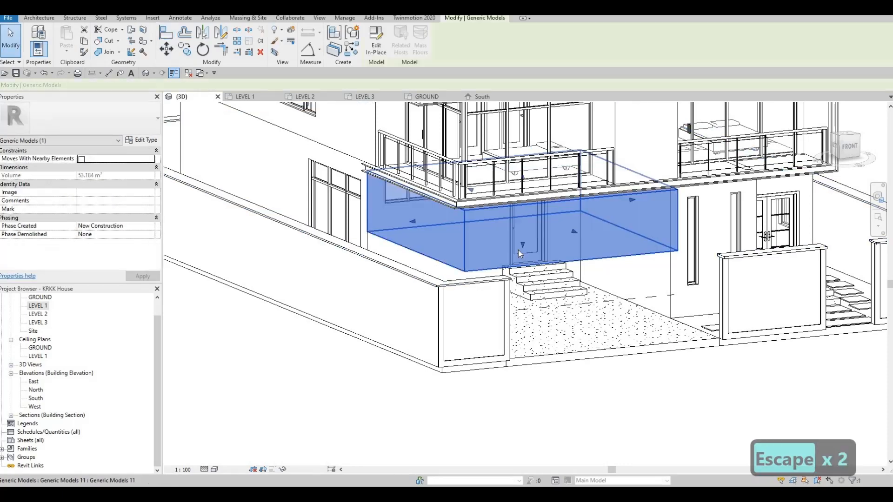
drag(520, 246, 518, 205)
shift+middle_drag(367, 164, 419, 173)
scroll(482, 179, up, 4)
mouse_move(471, 200)
shift+middle_down()
mouse_move(460, 216)
mouse_move(469, 207)
shift+middle_up()
scroll(460, 216, up, 3)
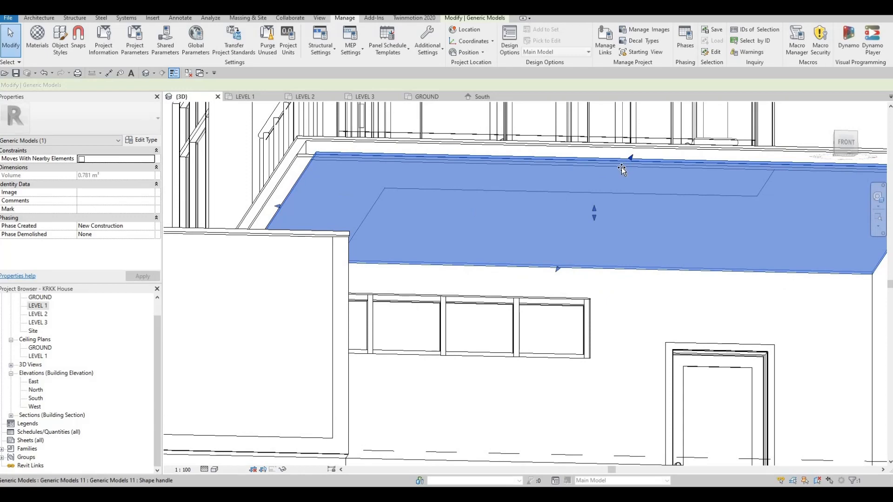
Step: Pull the ceiling panel's front edge back from the fascia and trim the panel further
drag(620, 168, 622, 170)
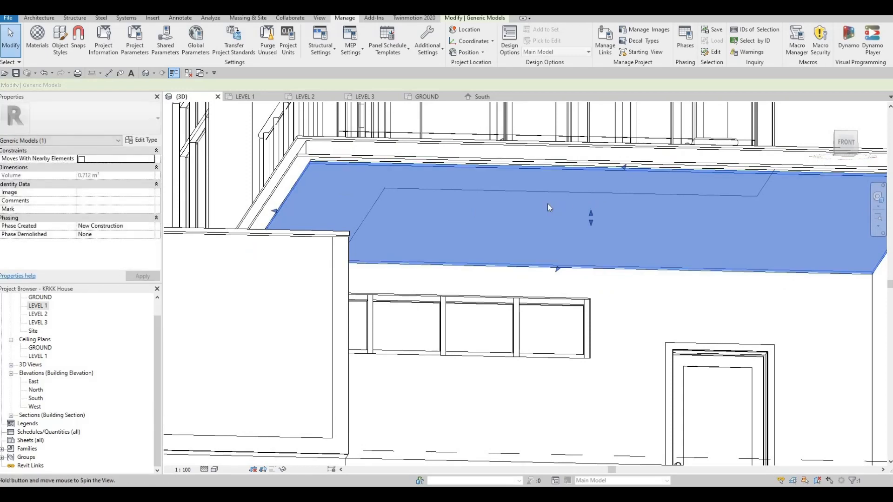
shift+middle_drag(621, 170, 674, 250)
scroll(383, 291, up, 3)
scroll(672, 188, up, 3)
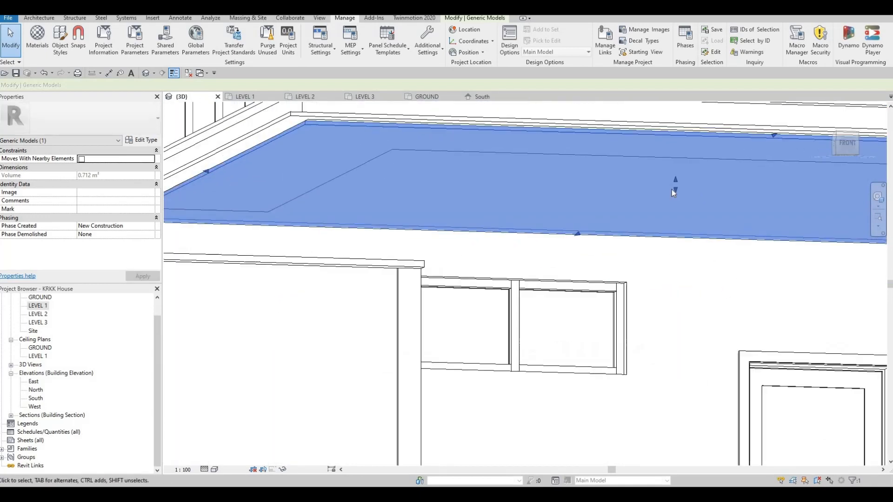
drag(672, 187, 401, 247)
shift+middle_drag(401, 246, 434, 293)
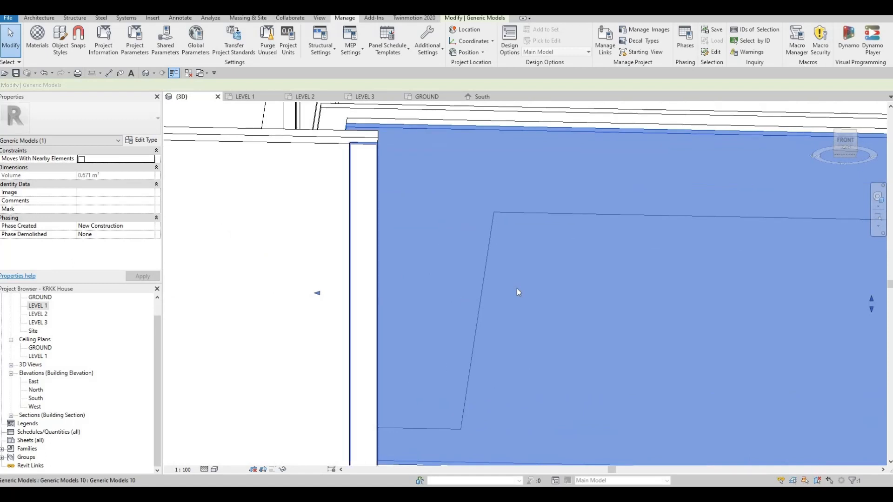
Step: Fine-tune the ceiling panel's front and side edges to fit against the inner edge of the balcony fascia
shift+middle_drag(517, 293, 573, 212)
drag(574, 218, 567, 233)
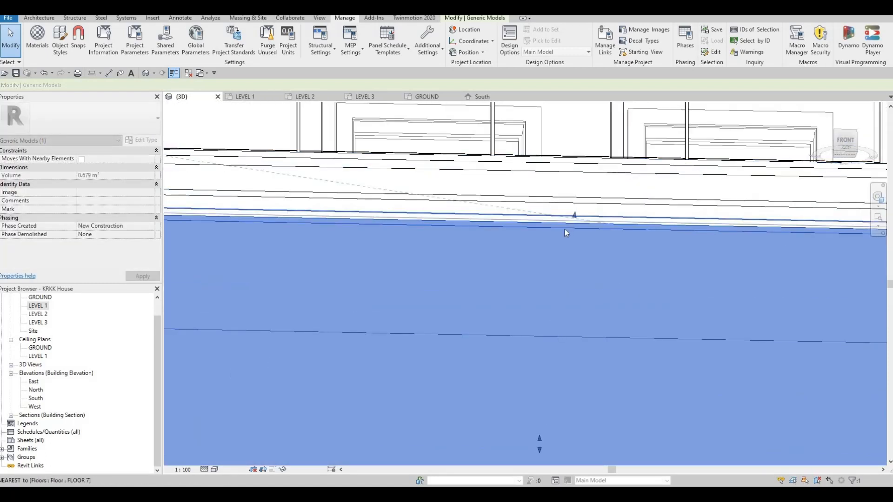
shift+middle_drag(512, 201, 420, 230)
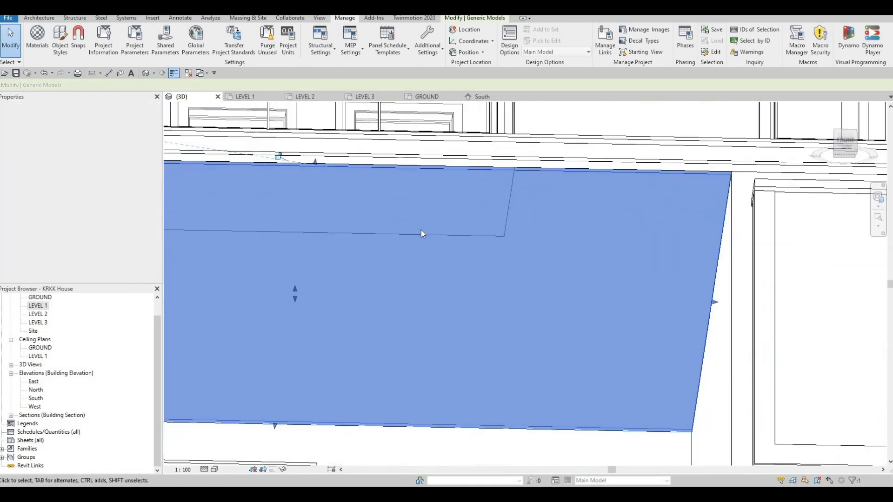
shift+middle_drag(416, 285, 304, 218)
scroll(177, 254, up, 2)
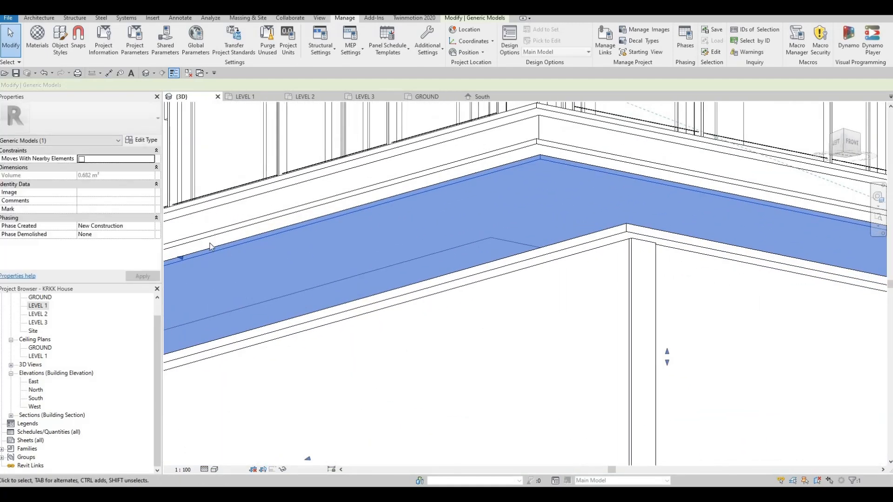
drag(192, 258, 188, 258)
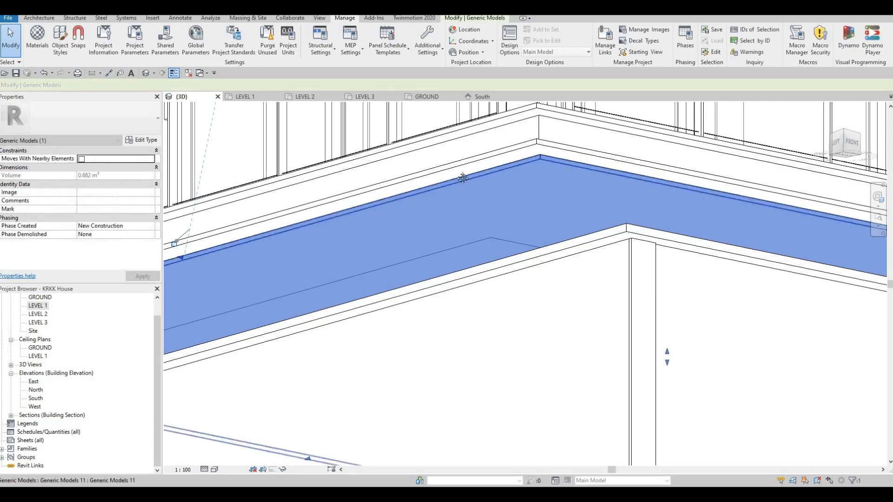
key(Escape)
Step: Examine the carport ceiling, balcony fascia, front facade and boundary wall frames from several angles in 3D
shift+middle_drag(281, 240, 429, 207)
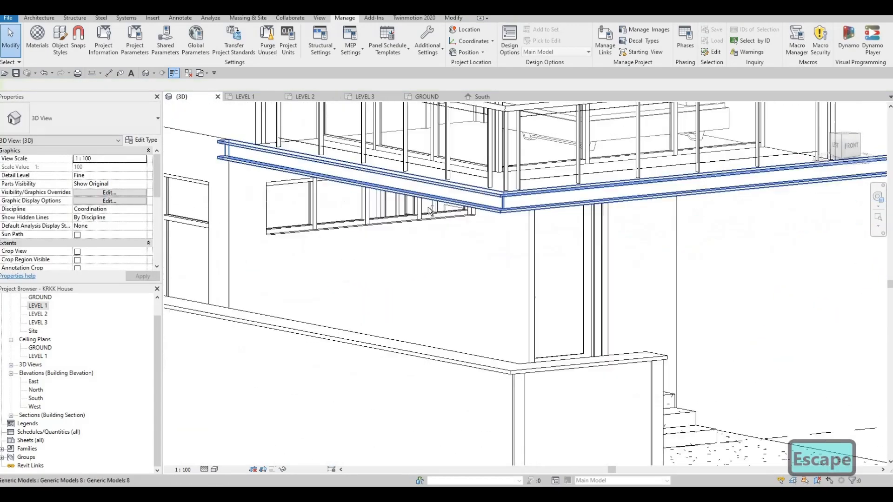
shift+middle_drag(377, 113, 311, 220)
scroll(385, 305, down, 6)
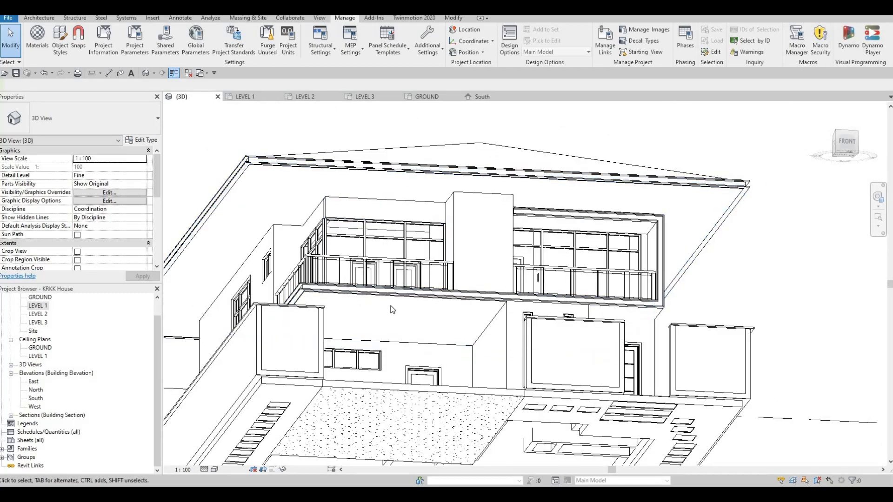
shift+middle_drag(403, 359, 385, 355)
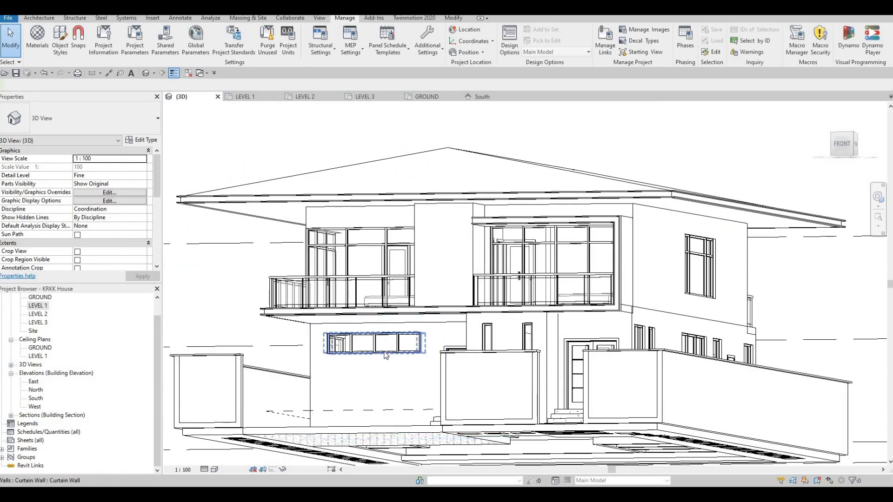
shift+middle_drag(326, 358, 366, 400)
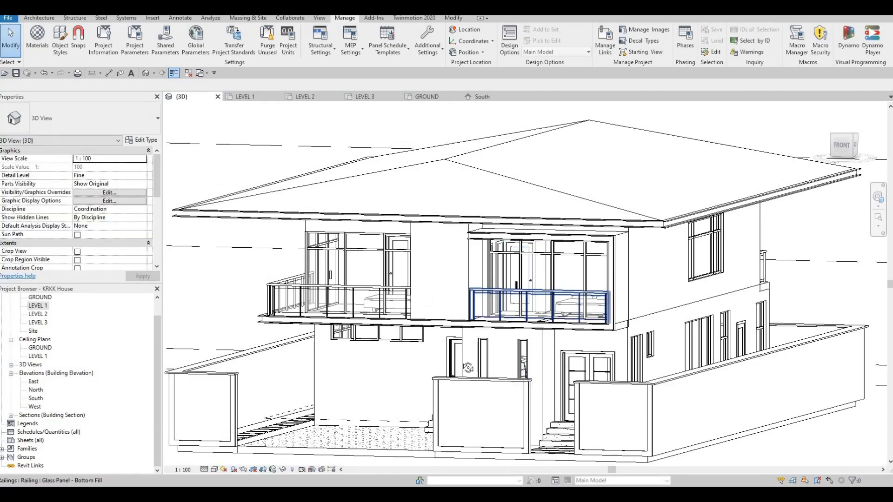
shift+middle_drag(535, 321, 465, 387)
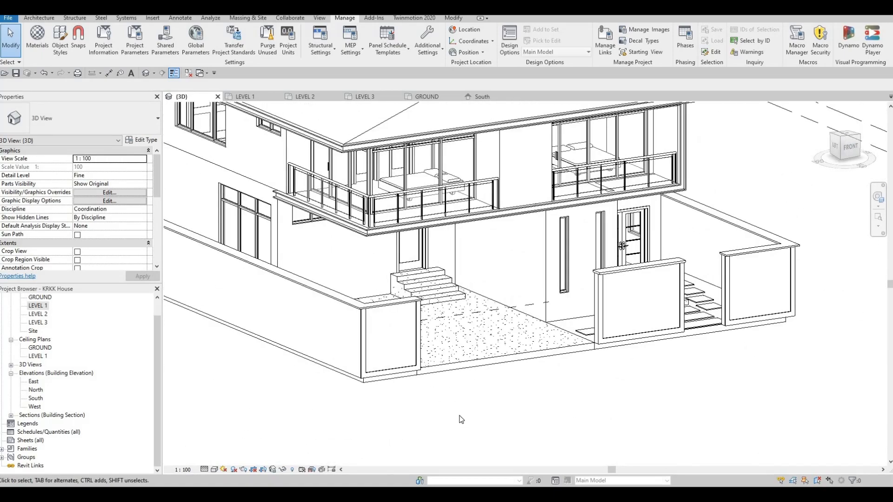
shift+middle_drag(461, 420, 512, 286)
scroll(512, 285, up, 2)
scroll(445, 203, up, 2)
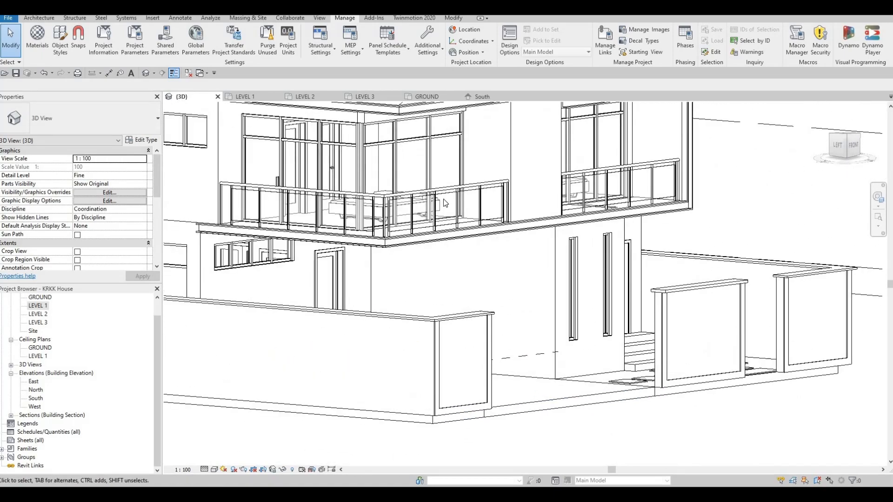
shift+middle_drag(445, 204, 424, 343)
scroll(424, 343, down, 2)
shift+middle_drag(367, 334, 349, 395)
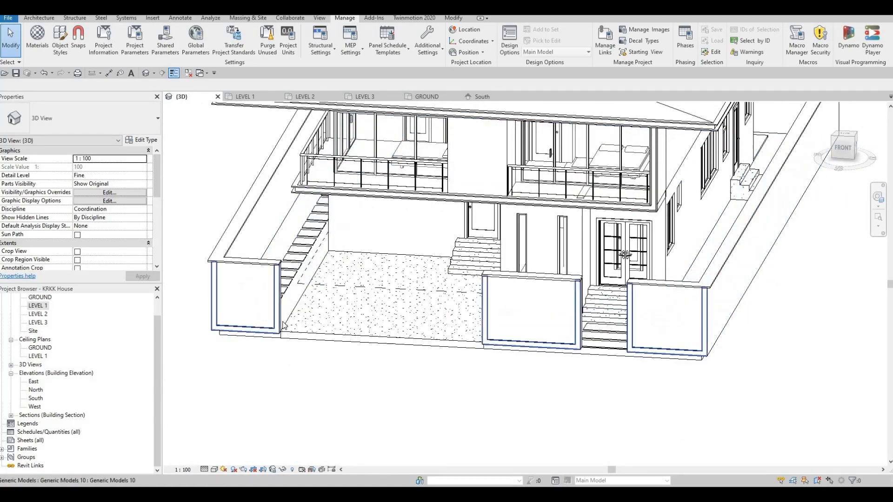
scroll(255, 341, up, 6)
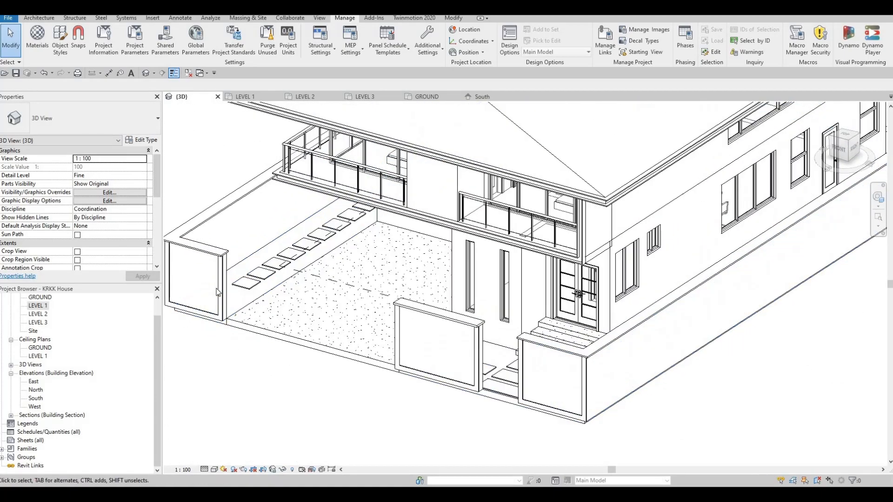
scroll(259, 320, down, 5)
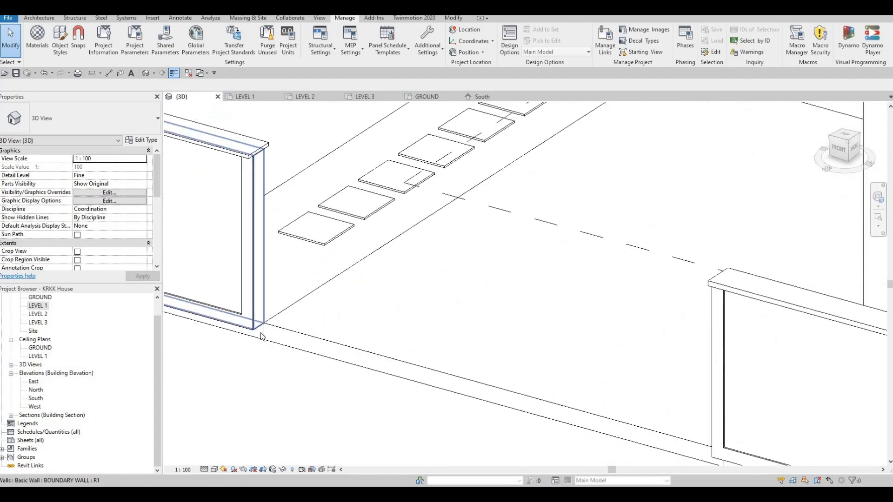
mouse_move(295, 344)
shift+middle_down()
mouse_move(305, 333)
mouse_move(270, 291)
shift+middle_up()
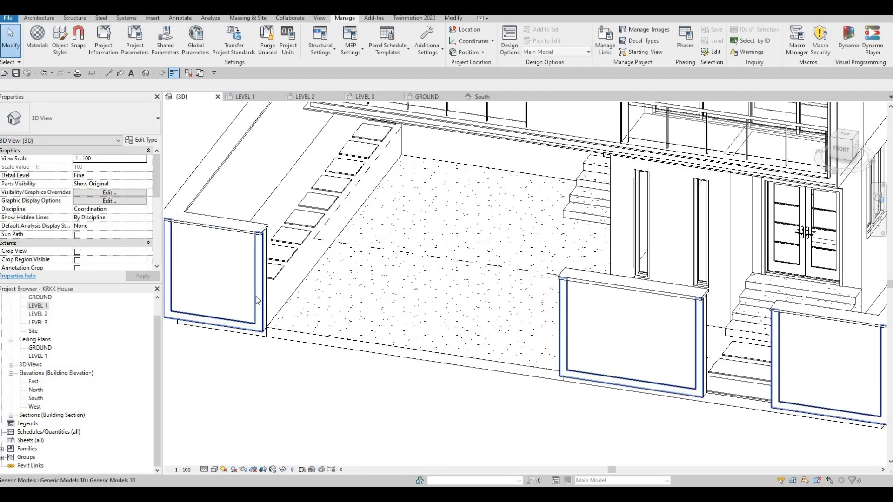
Step: Inspect the carport, entrance steps, front boundary walls and the underside of the upper floor from above and below
middle_drag(388, 336, 378, 339)
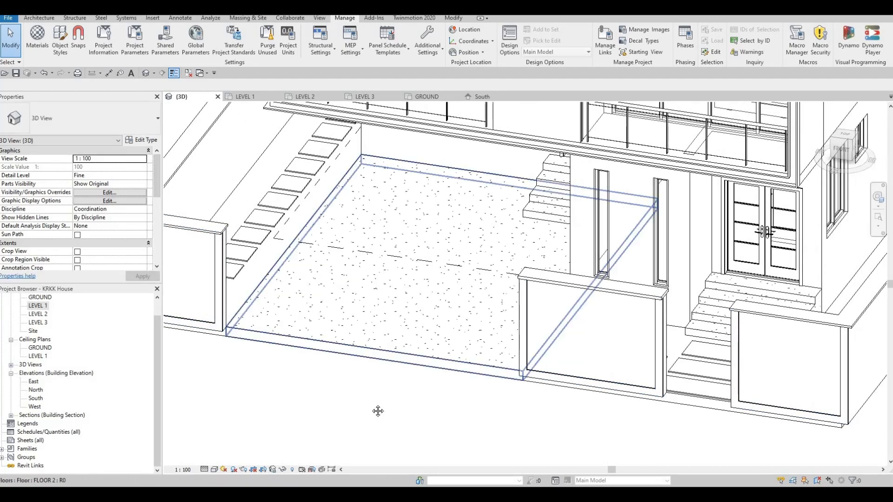
shift+middle_drag(377, 410, 502, 401)
mouse_move(582, 295)
middle_down()
mouse_move(501, 380)
mouse_move(456, 343)
middle_up()
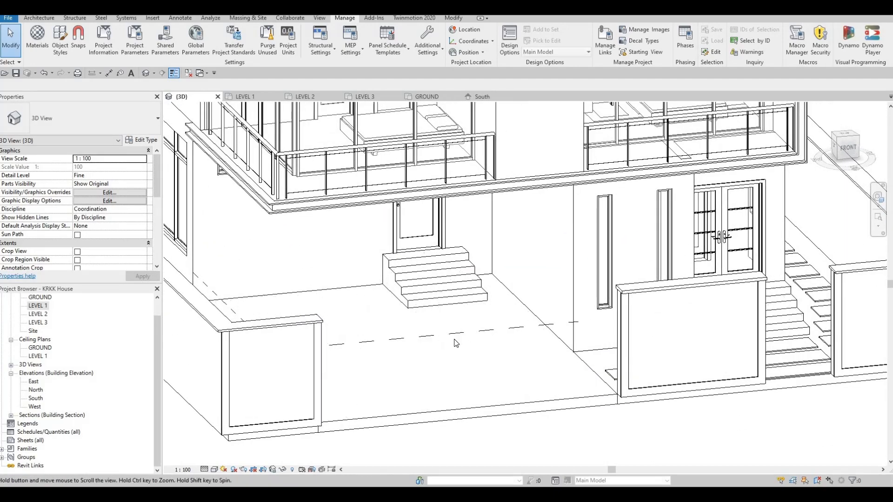
scroll(478, 369, down, 1)
middle_drag(509, 396, 439, 359)
shift+middle_drag(442, 400, 376, 365)
shift+middle_drag(408, 389, 422, 272)
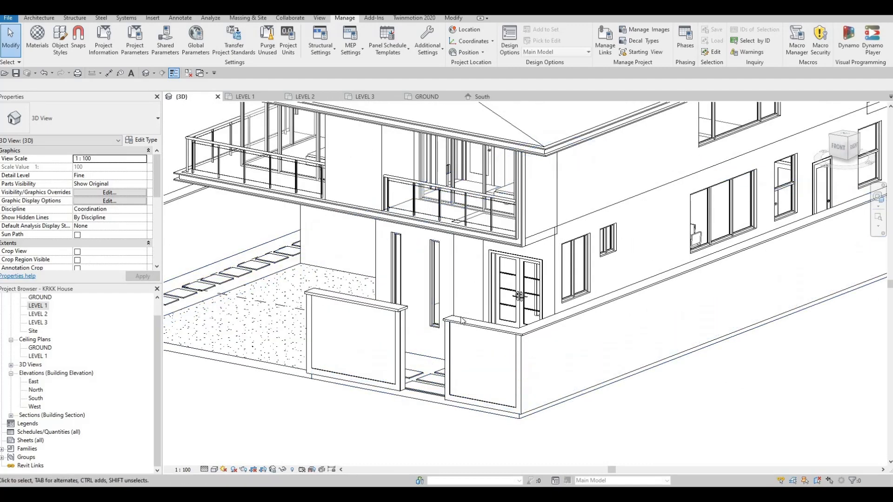
middle_drag(622, 268, 443, 288)
scroll(443, 293, up, 1)
middle_drag(417, 353, 382, 438)
scroll(383, 437, down, 1)
mouse_move(439, 305)
shift+middle_down()
mouse_move(421, 288)
mouse_move(447, 296)
shift+middle_up()
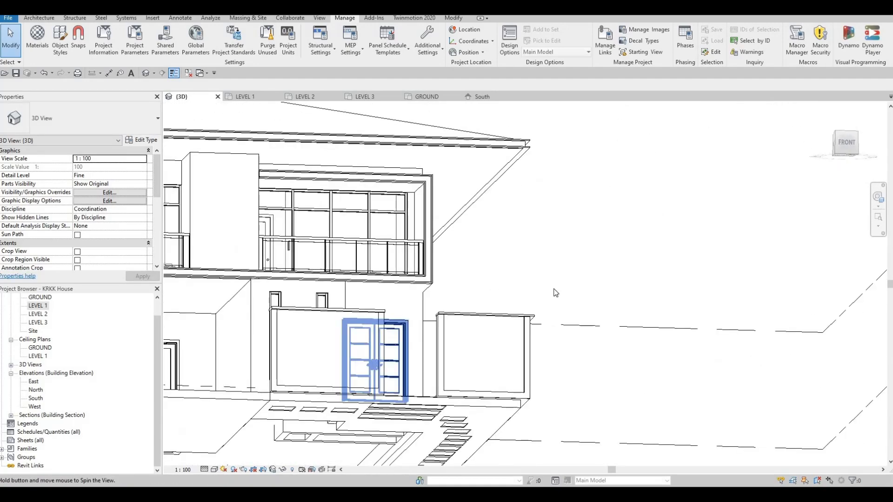
scroll(448, 297, up, 2)
scroll(448, 296, down, 2)
middle_drag(396, 196, 446, 169)
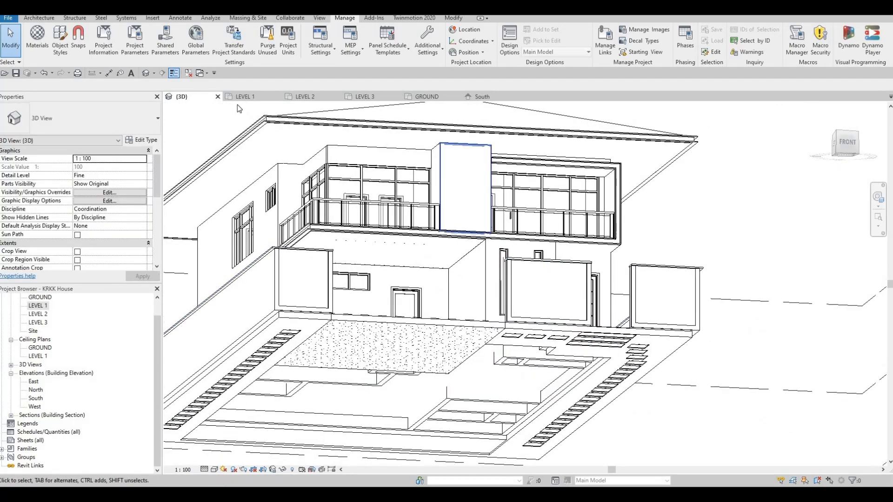
Step: Inspect the roof soffit where it meets the fascia at the front corner of the eaves
scroll(365, 135, up, 1)
scroll(309, 144, up, 2)
middle_drag(309, 145, 554, 223)
scroll(465, 208, up, 2)
scroll(470, 205, up, 2)
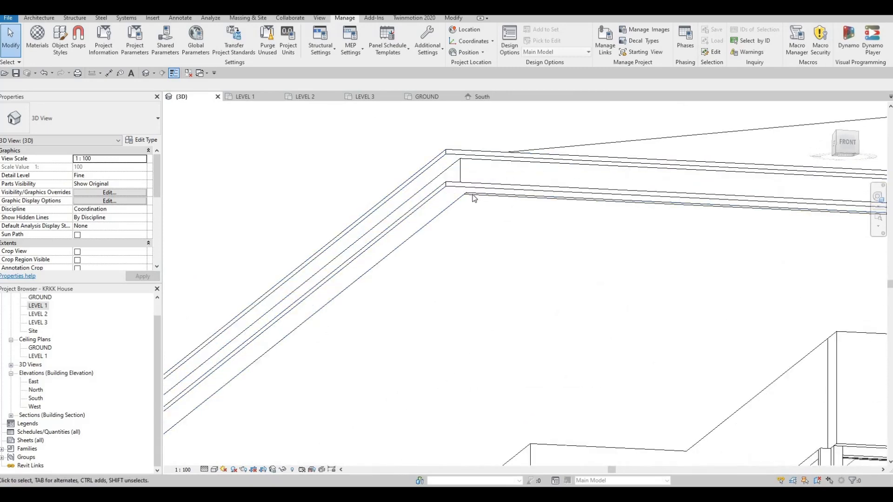
click(455, 243)
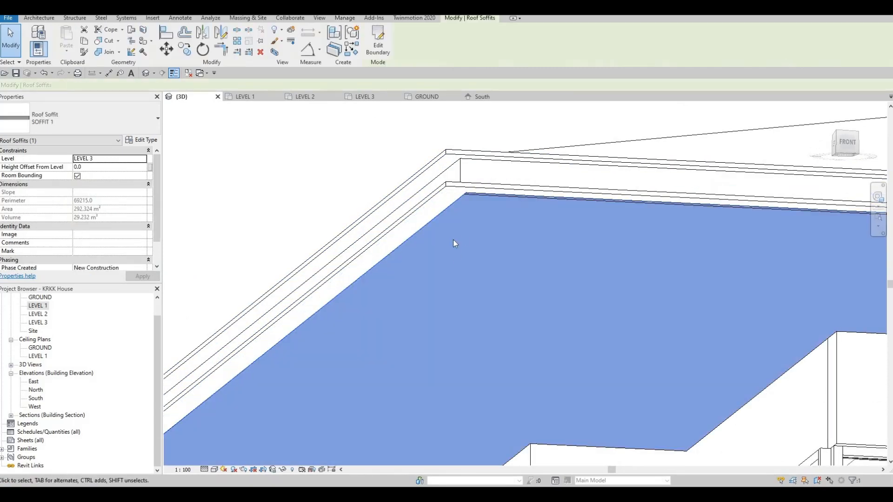
middle_drag(373, 166, 303, 186)
scroll(302, 186, down, 2)
key(Escape)
middle_drag(365, 207, 373, 136)
scroll(373, 137, down, 2)
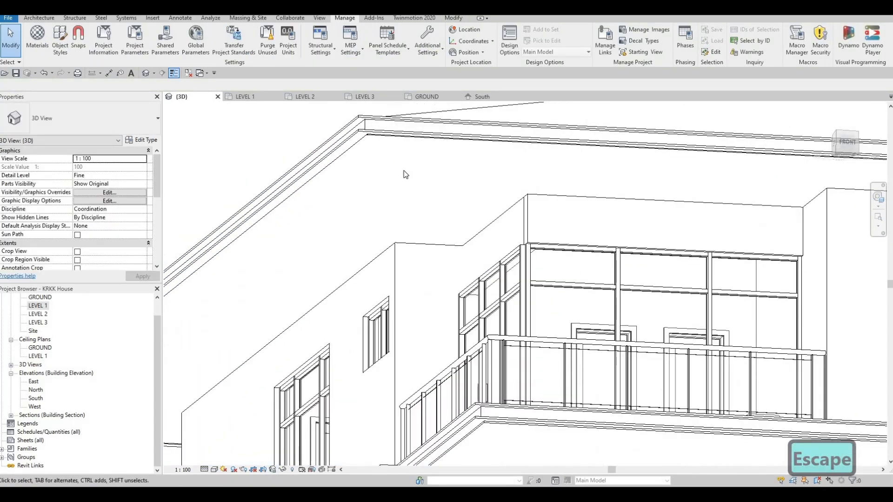
scroll(372, 182, down, 2)
scroll(413, 223, down, 2)
Step: Review the whole house exterior from the front, left side and front-left corner, including roof, balconies and boundary walls
shift+middle_drag(421, 314, 380, 397)
shift+middle_drag(458, 310, 395, 307)
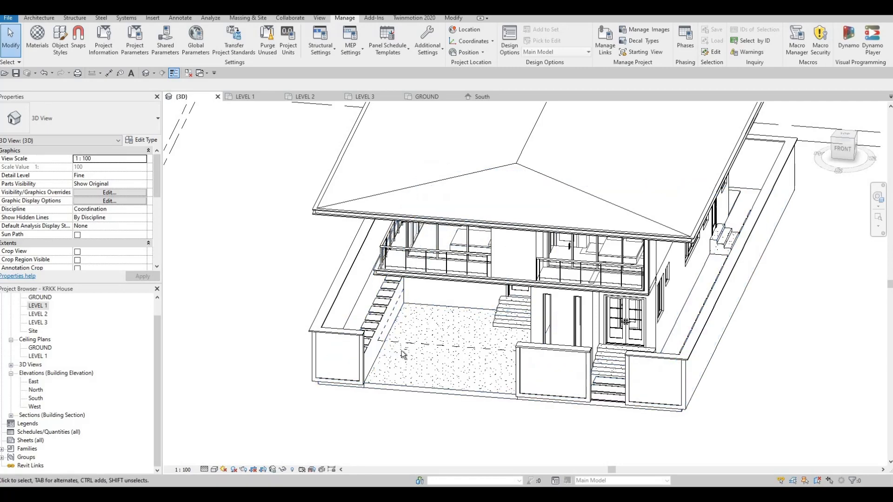
shift+middle_drag(509, 342, 506, 293)
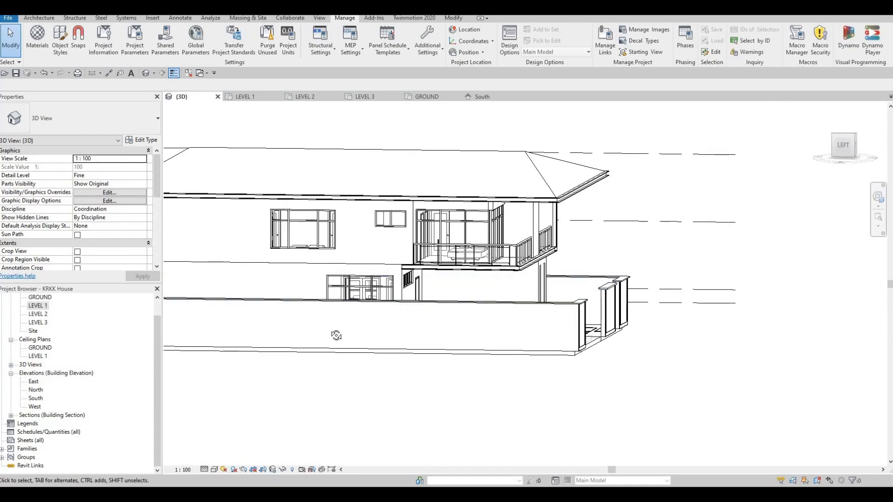
shift+middle_drag(336, 335, 395, 350)
shift+middle_drag(434, 385, 396, 270)
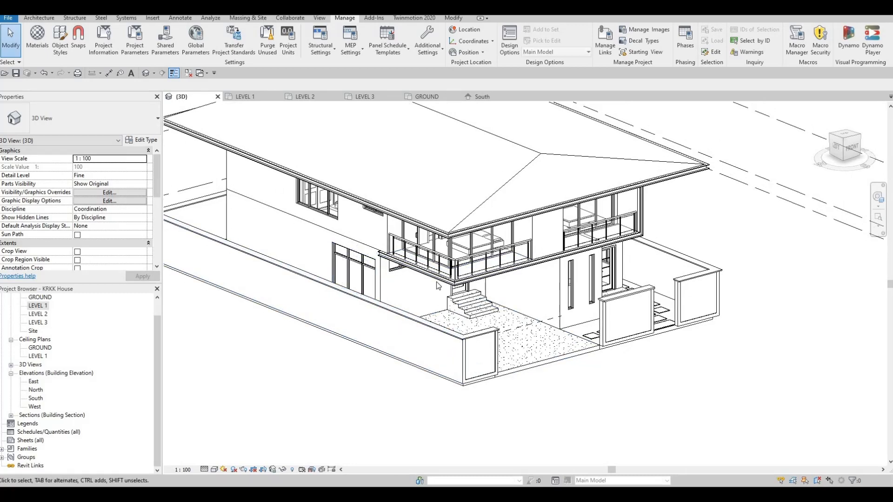
shift+middle_drag(334, 406, 376, 266)
scroll(389, 328, down, 2)
scroll(378, 270, up, 4)
shift+middle_drag(415, 312, 456, 289)
scroll(432, 280, up, 2)
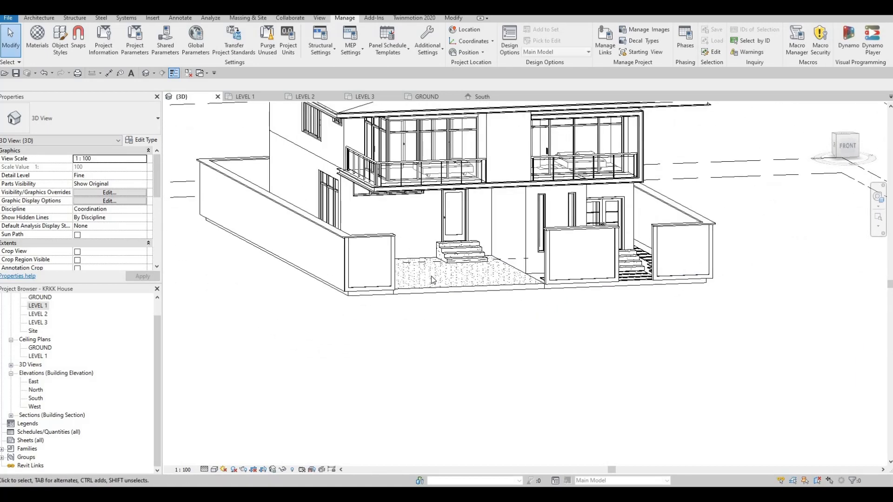
mouse_move(479, 332)
shift+middle_down()
mouse_move(441, 319)
mouse_move(464, 301)
mouse_move(481, 306)
mouse_move(485, 281)
mouse_move(474, 340)
shift+middle_up()
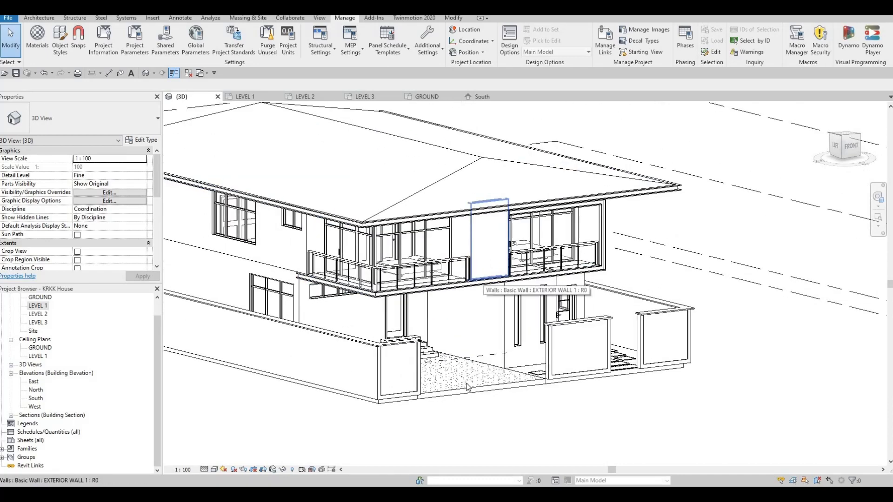